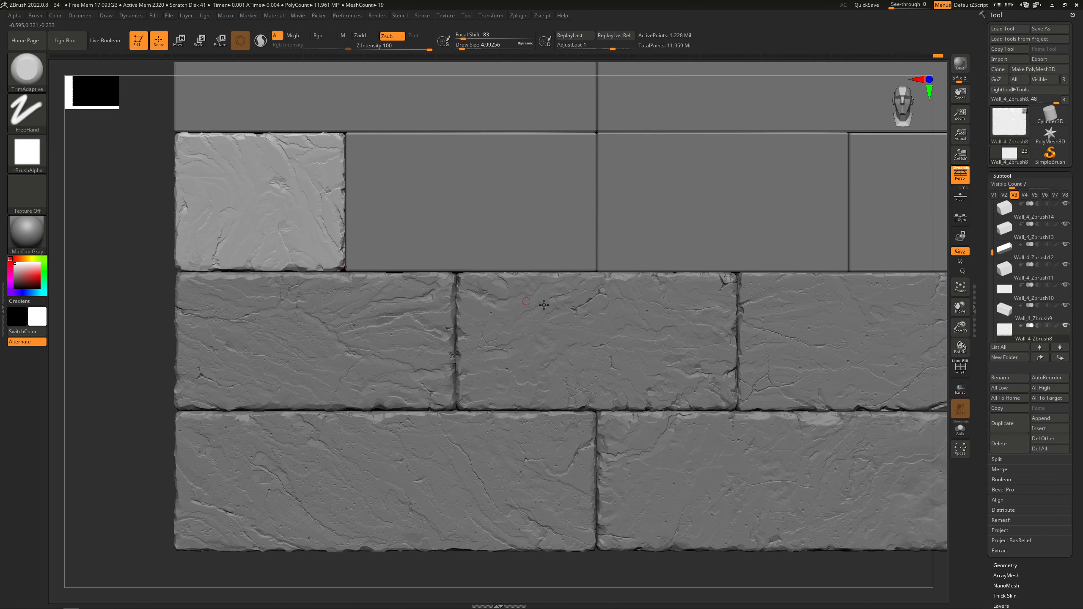
Examine the sculpted stone blocks of the wall up close, including their cracks and chipped edges
{"action": "mouse_move", "coordinate": [403, 362]}
{"action": "right_mouse_down"}
{"action": "mouse_move", "coordinate": [287, 375]}
{"action": "mouse_move", "coordinate": [617, 339]}
{"action": "mouse_move", "coordinate": [744, 339]}
{"action": "mouse_move", "coordinate": [565, 346]}
{"action": "mouse_move", "coordinate": [549, 336]}
{"action": "mouse_move", "coordinate": [591, 328]}
{"action": "mouse_move", "coordinate": [557, 325]}
{"action": "mouse_move", "coordinate": [463, 365]}
{"action": "mouse_move", "coordinate": [337, 305]}
{"action": "mouse_move", "coordinate": [505, 362]}
{"action": "mouse_move", "coordinate": [550, 350]}
{"action": "right_mouse_up"}
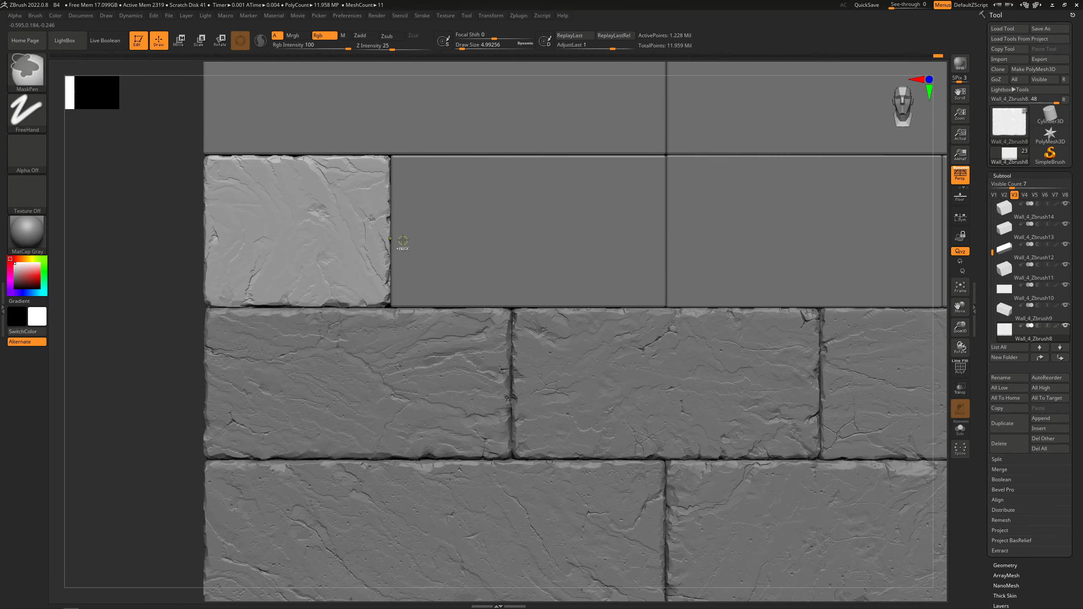
{"action": "mouse_move", "coordinate": [402, 244]}
{"action": "right_mouse_down", "text": "ctrl"}
{"action": "mouse_move", "coordinate": [432, 250]}
{"action": "mouse_move", "coordinate": [412, 303]}
{"action": "right_mouse_up", "text": "ctrl"}
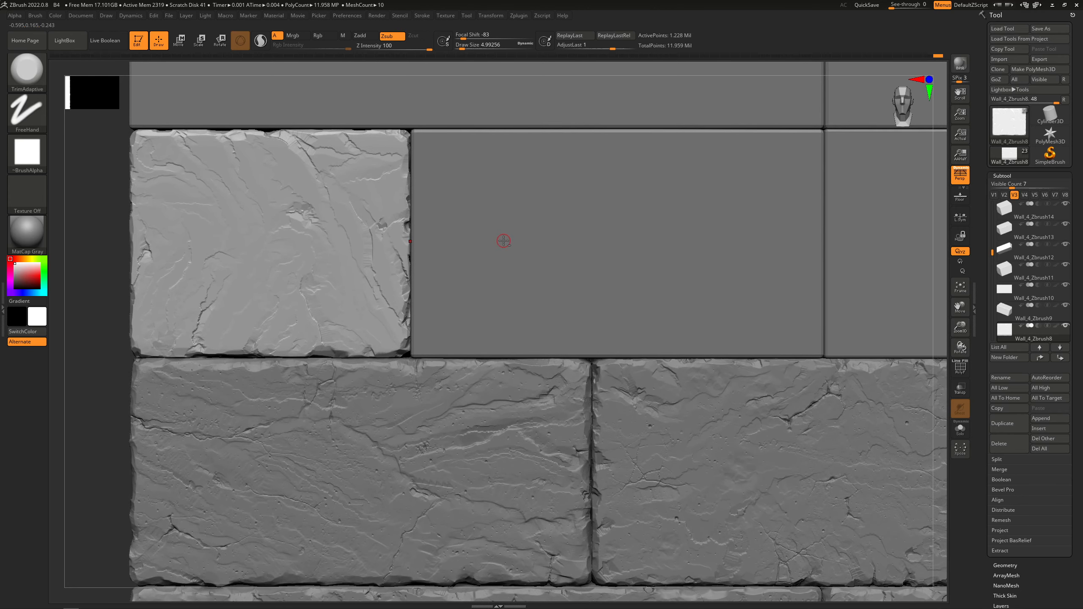
{"action": "mouse_move", "coordinate": [197, 231]}
{"action": "right_mouse_down", "text": "ctrl"}
{"action": "mouse_move", "coordinate": [300, 283]}
{"action": "mouse_move", "coordinate": [339, 285]}
{"action": "right_mouse_up", "text": "ctrl"}
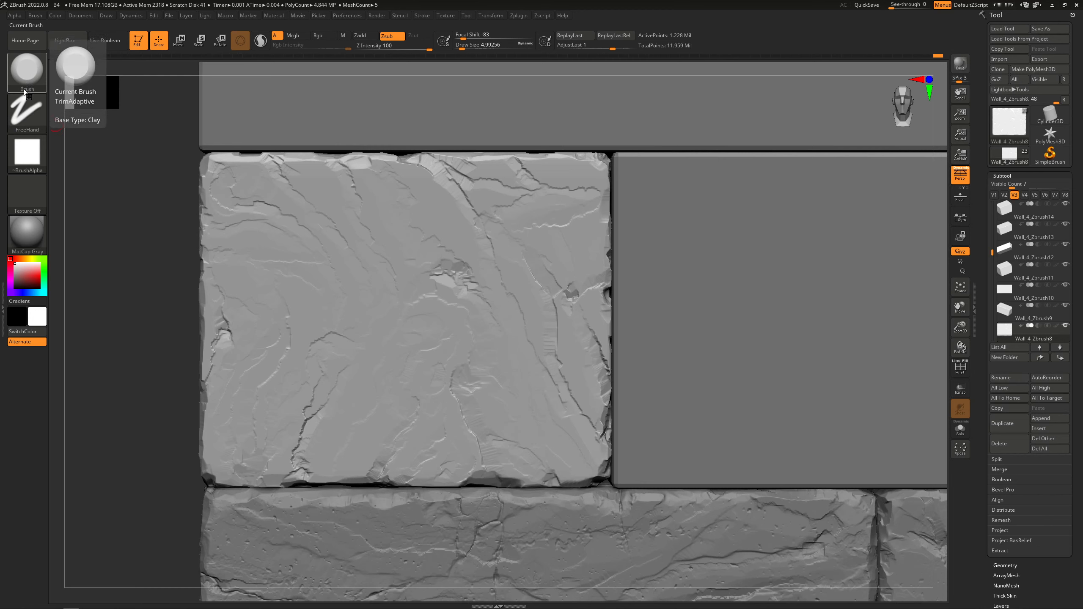
{"action": "right_click_drag", "start_coordinate": [803, 375], "coordinate": [639, 341], "text": "alt"}
{"action": "right_click_drag", "start_coordinate": [280, 316], "coordinate": [343, 317], "text": "alt"}
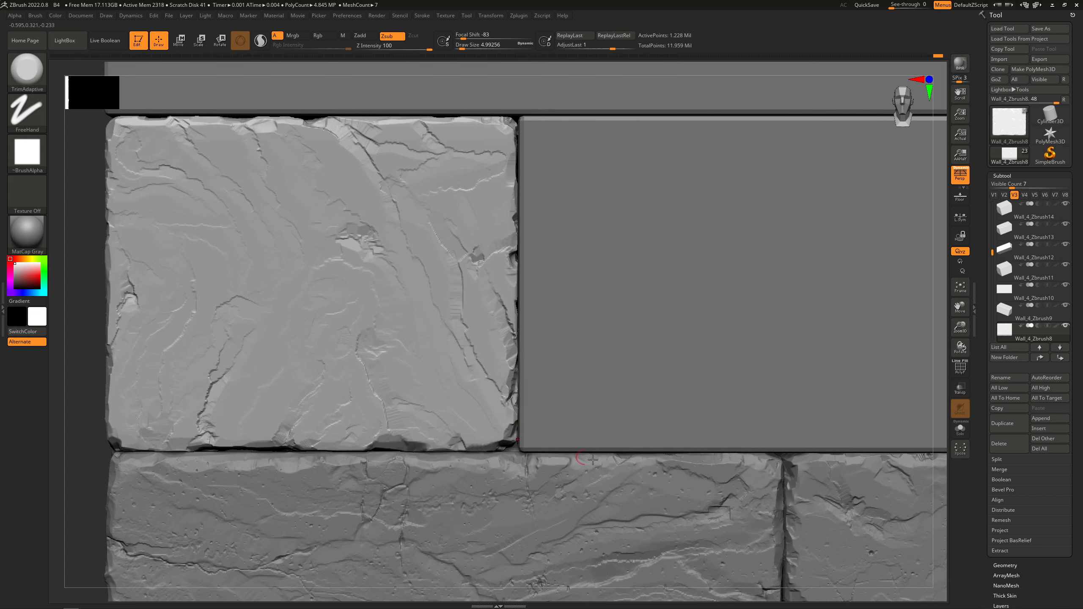
{"action": "right_click_drag", "start_coordinate": [506, 534], "coordinate": [444, 298], "text": "alt"}
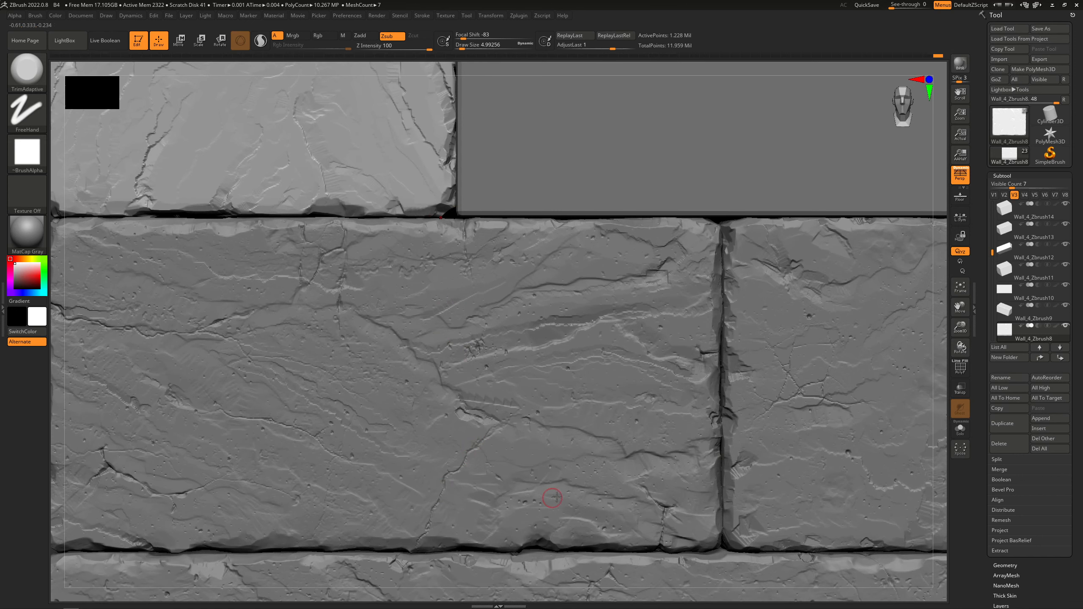
{"action": "right_click_drag", "start_coordinate": [500, 384], "coordinate": [587, 573], "text": "alt"}
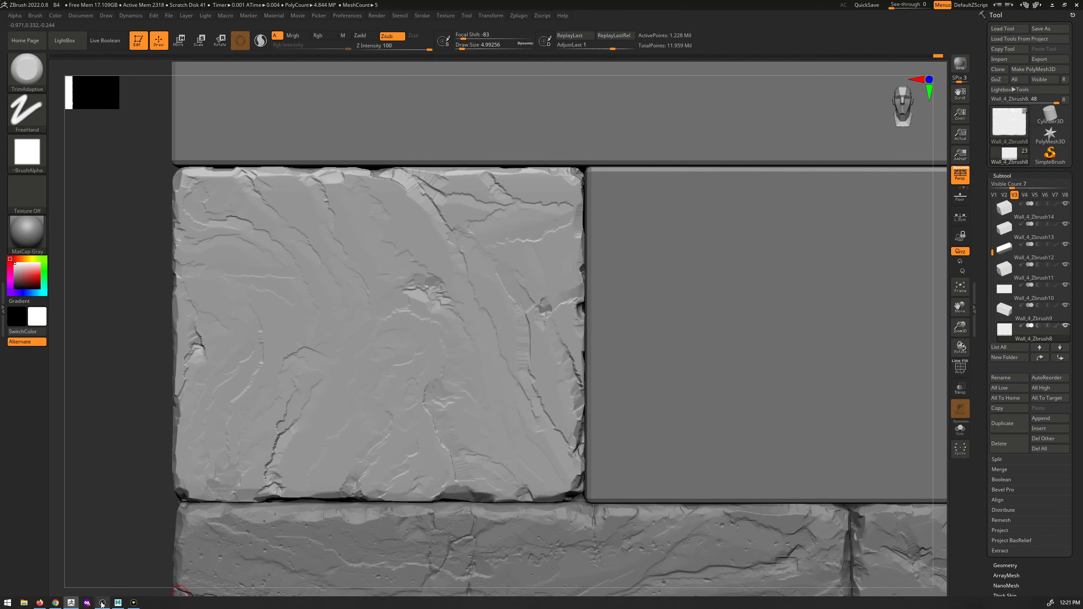
Switch to Maya, dock the HardMesh panel together with the Outliner and show the Outliner
{"action": "left_click", "coordinate": [118, 603]}
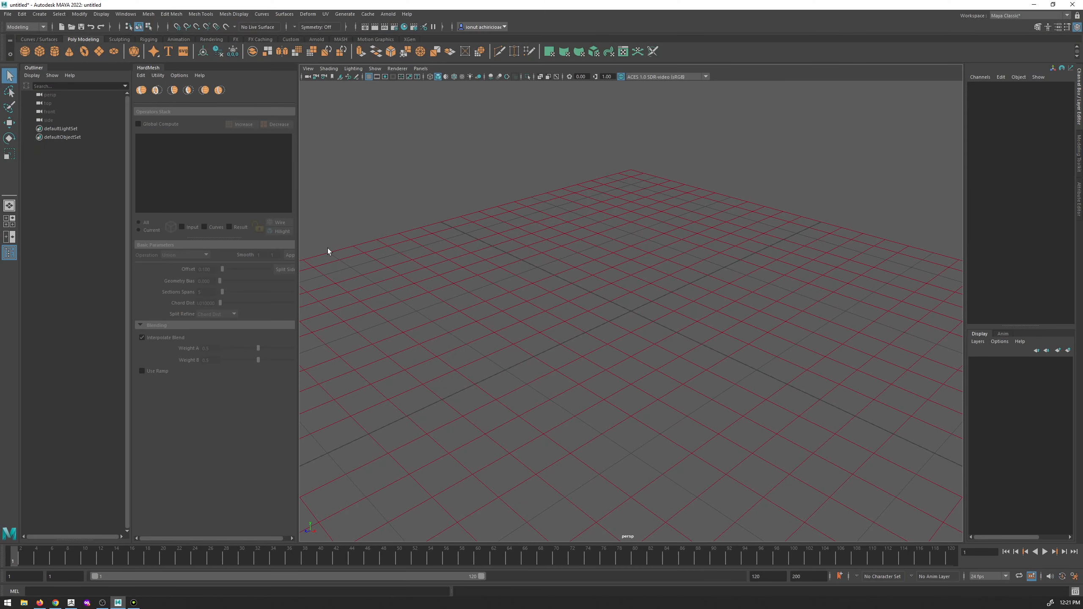
{"action": "left_click_drag", "start_coordinate": [147, 68], "coordinate": [60, 71]}
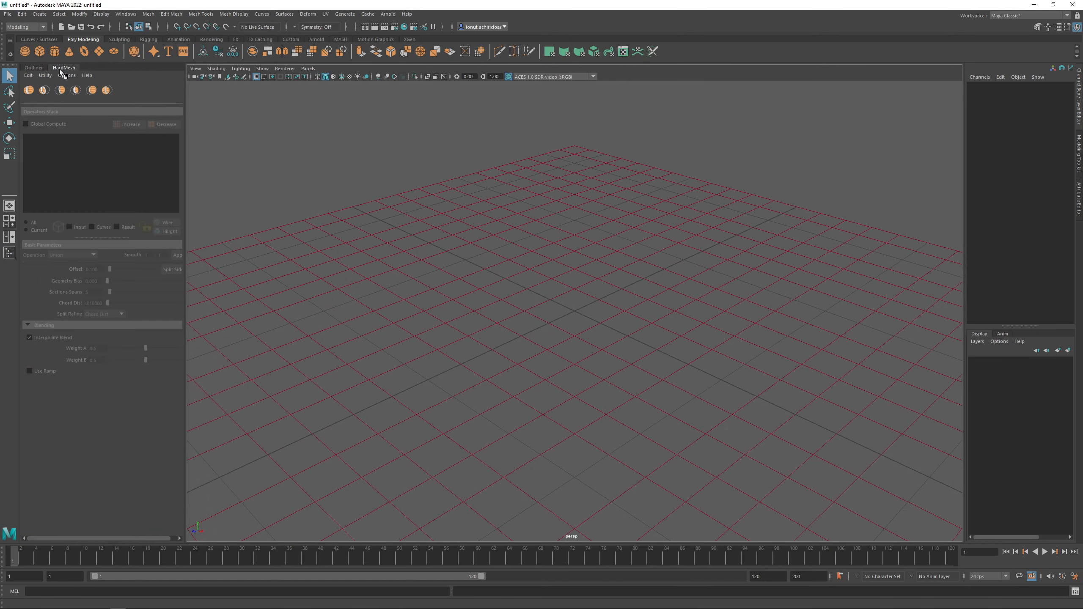
{"action": "left_click", "coordinate": [33, 68]}
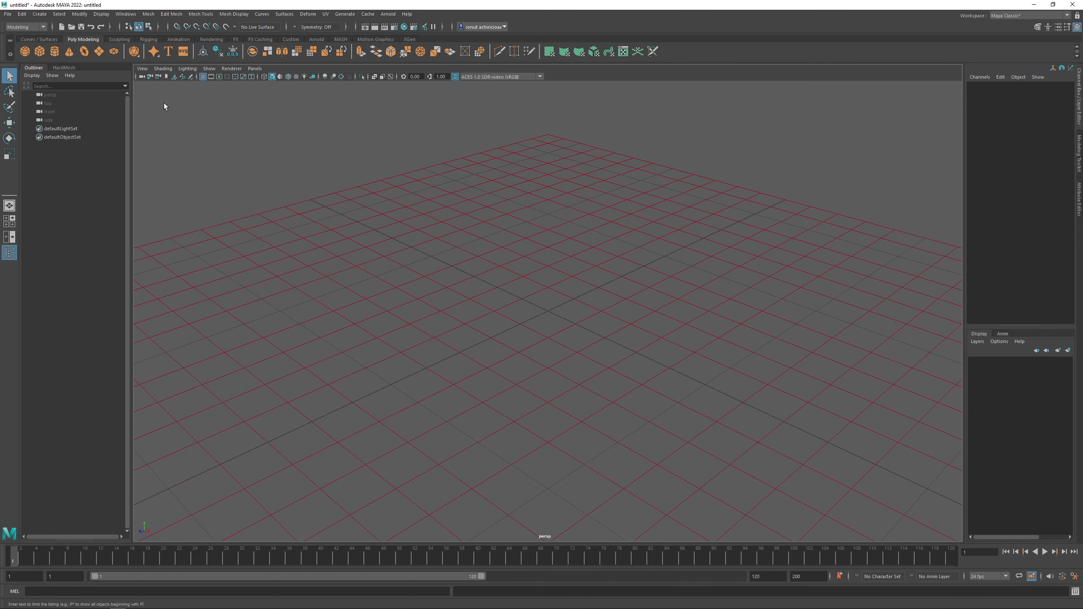
Create a polygon cube and set its width, height and depth to 10
{"action": "left_click", "coordinate": [40, 54]}
{"action": "scroll", "coordinate": [588, 332], "scroll_direction": "up", "scroll_amount": 5}
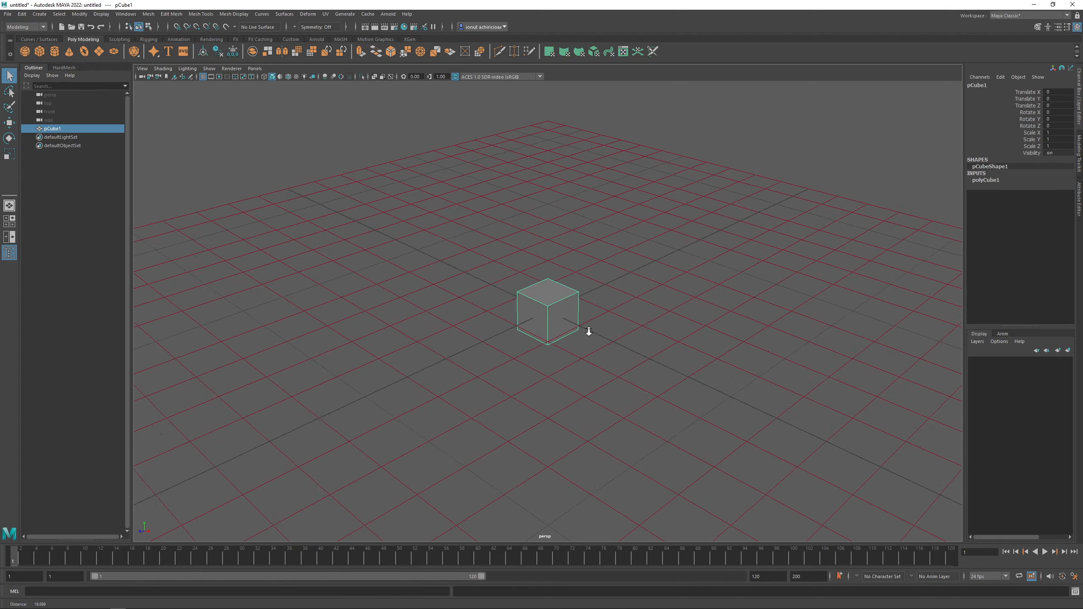
{"action": "key", "text": "t"}
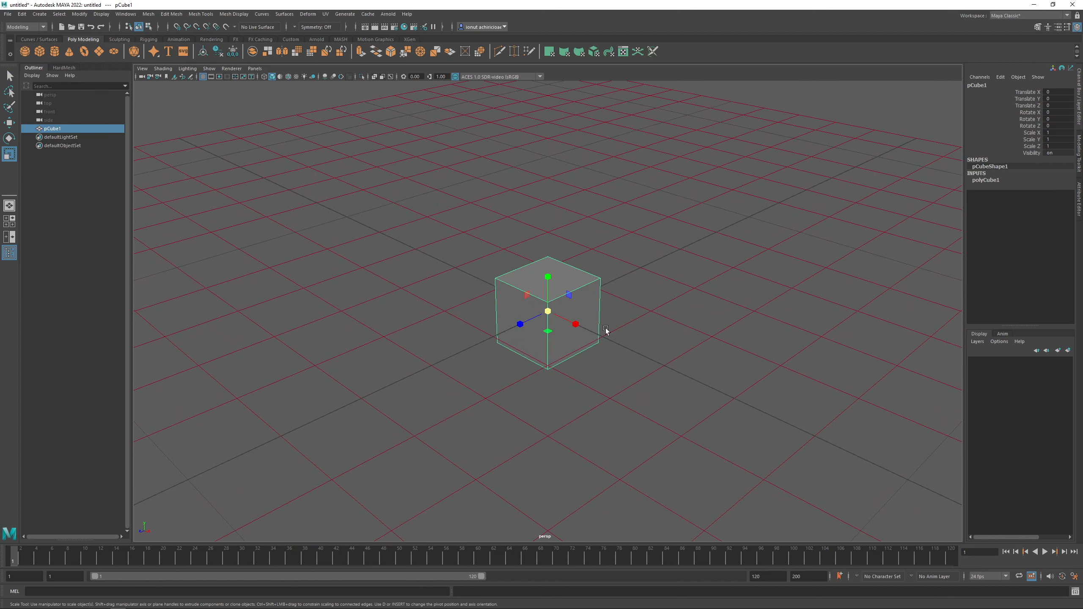
{"action": "left_click_drag", "start_coordinate": [764, 323], "coordinate": [776, 323]}
{"action": "left_click", "coordinate": [812, 323]}
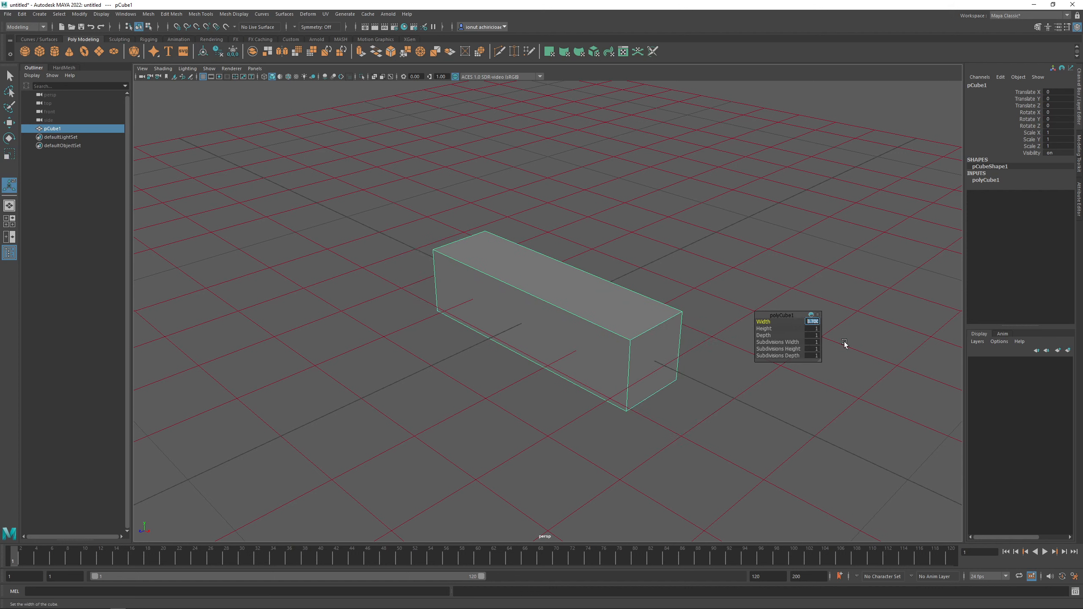
{"action": "key", "text": "Tab"}
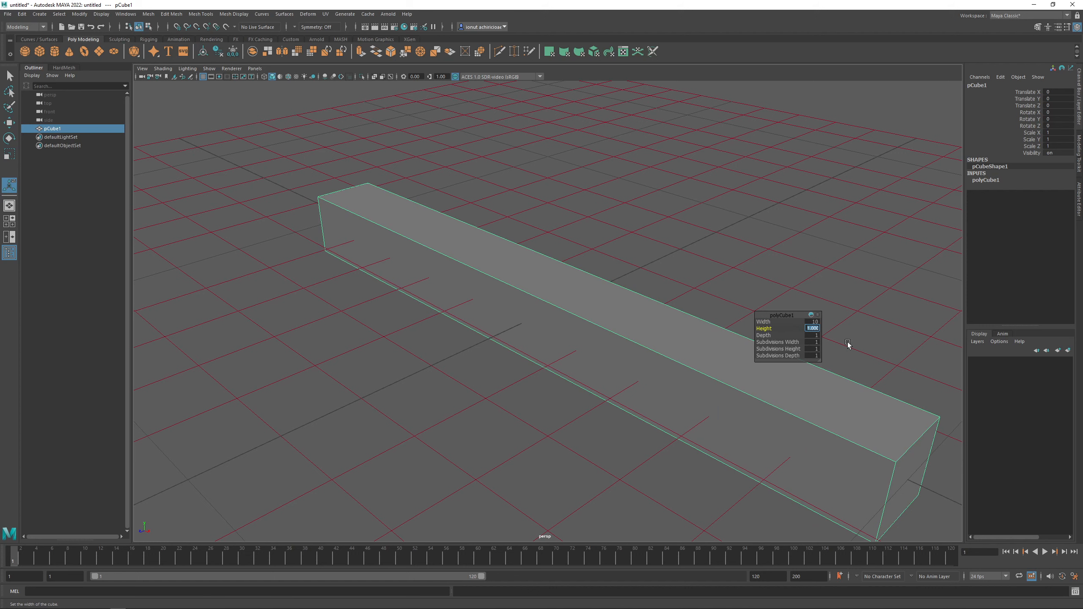
{"action": "key", "text": "Tab"}
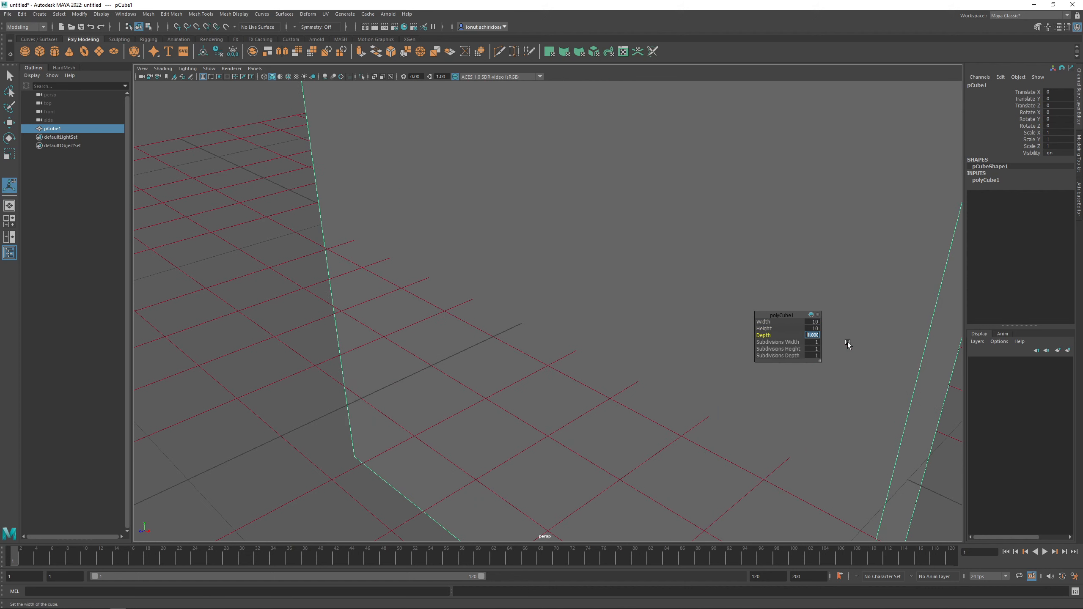
{"action": "key", "text": "Return"}
{"action": "key", "text": "f"}
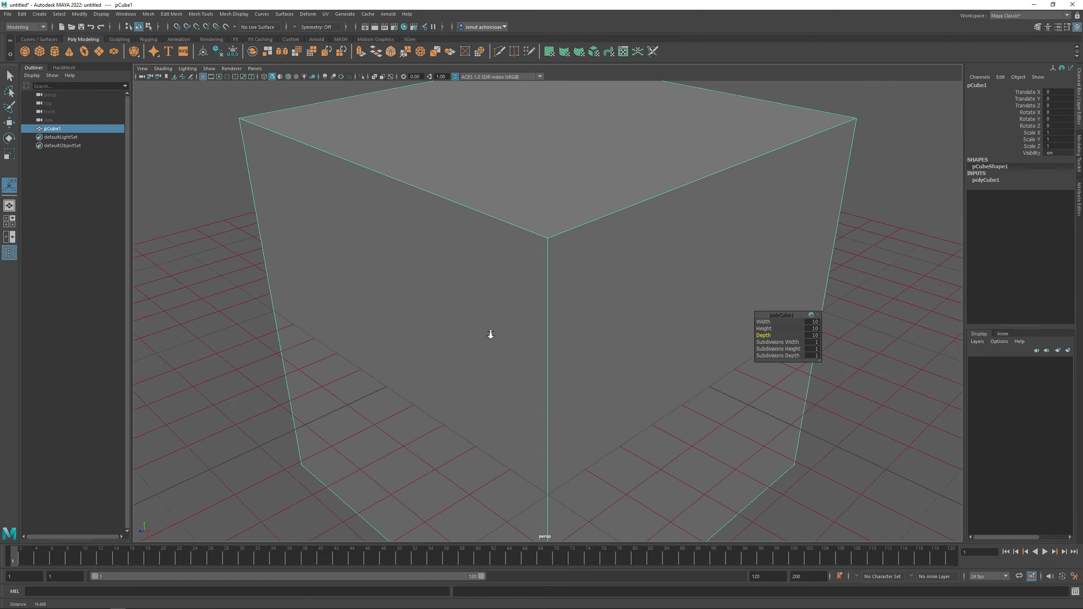
Set the cube's depth to 5
{"action": "left_click", "coordinate": [812, 335]}
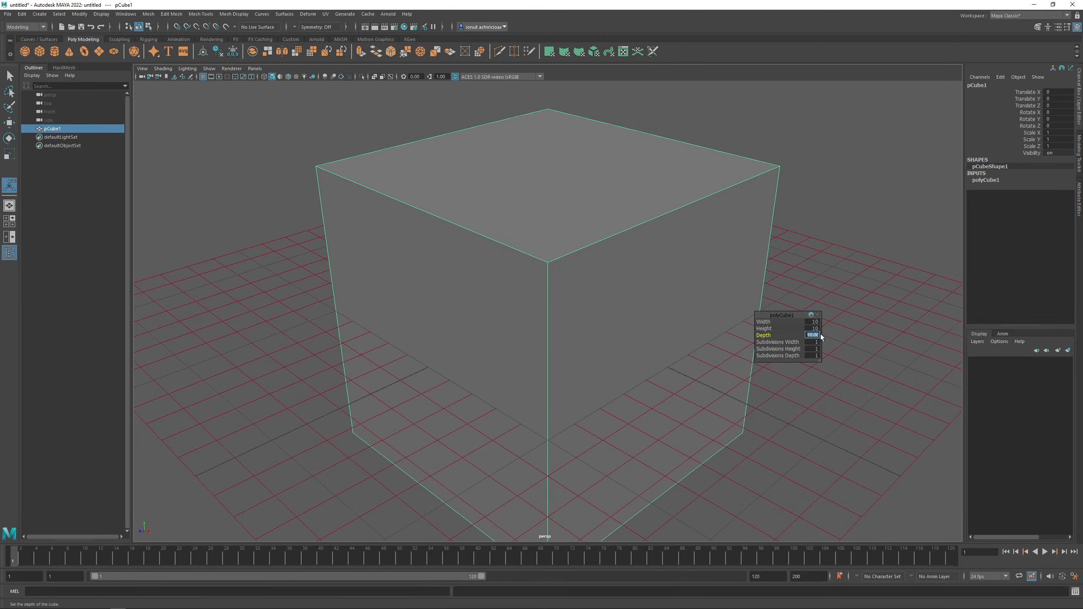
{"action": "type", "text": "5"}
{"action": "key", "text": "Return"}
{"action": "left_click_drag", "start_coordinate": [681, 328], "coordinate": [656, 297], "text": "alt"}
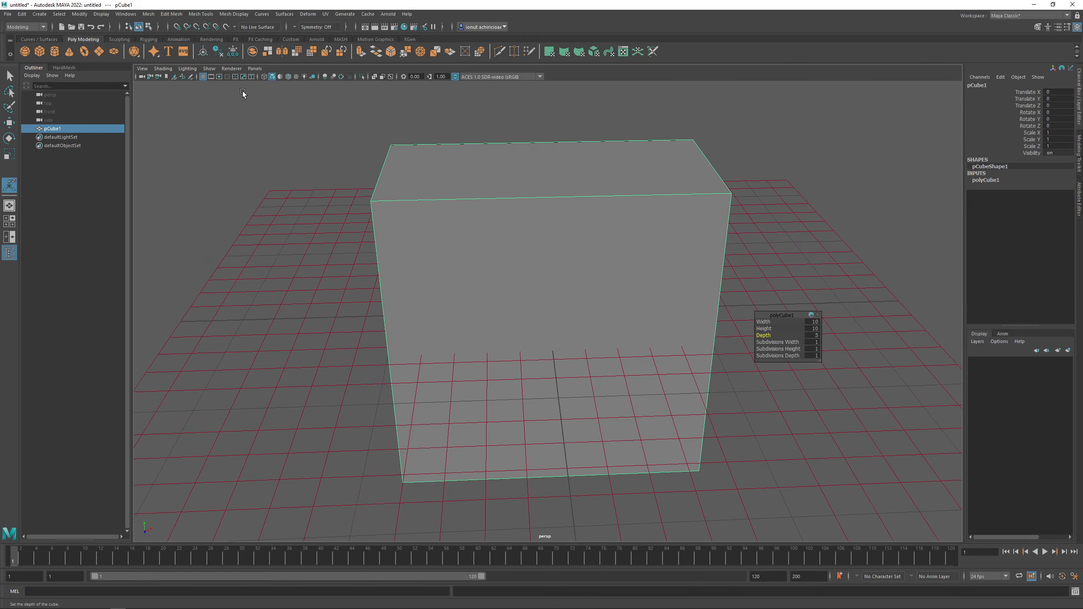
Configure the viewport grid with a length and width of 100 units, grid lines every 100 units and 1 subdivision
{"action": "right_click", "coordinate": [203, 76]}
{"action": "left_click", "coordinate": [218, 92]}
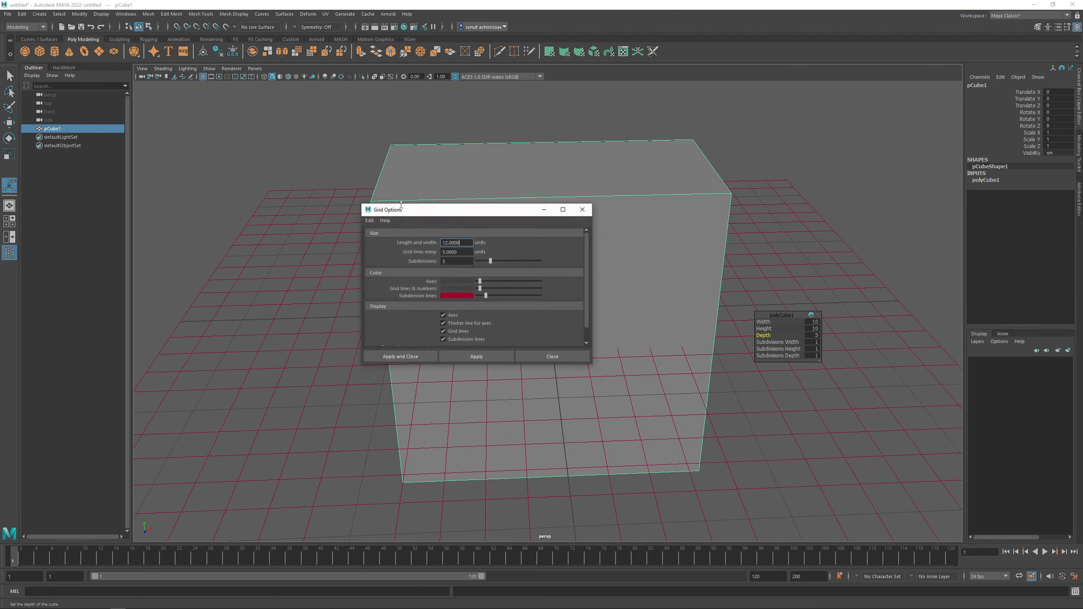
{"action": "type", "text": "100"}
{"action": "key", "text": "Tab"}
{"action": "type", "text": "1"}
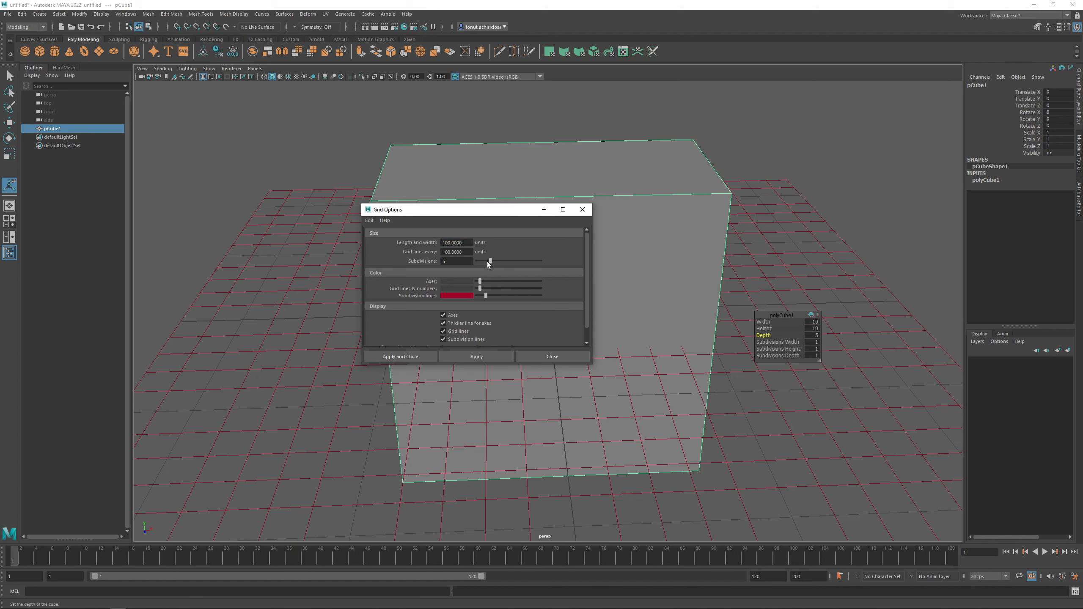
{"action": "left_click_drag", "start_coordinate": [478, 261], "coordinate": [475, 260]}
{"action": "left_click", "coordinate": [477, 356]}
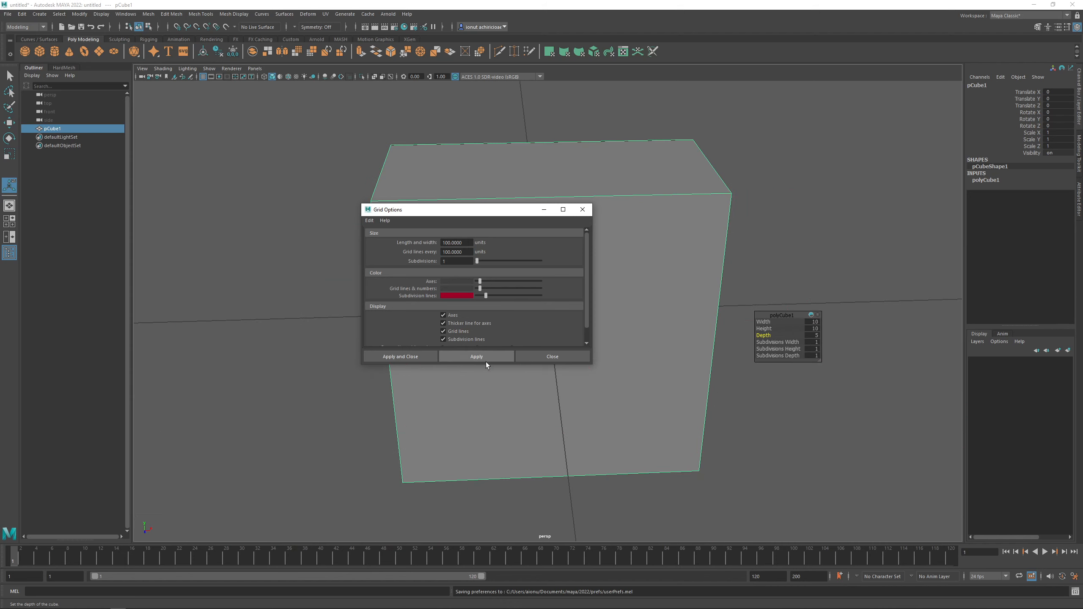
Set the grid's length and width to 200 units and apply it
{"action": "right_click_drag", "start_coordinate": [486, 367], "coordinate": [184, 355], "text": "alt"}
{"action": "right_click_drag", "start_coordinate": [585, 440], "coordinate": [265, 416], "text": "alt"}
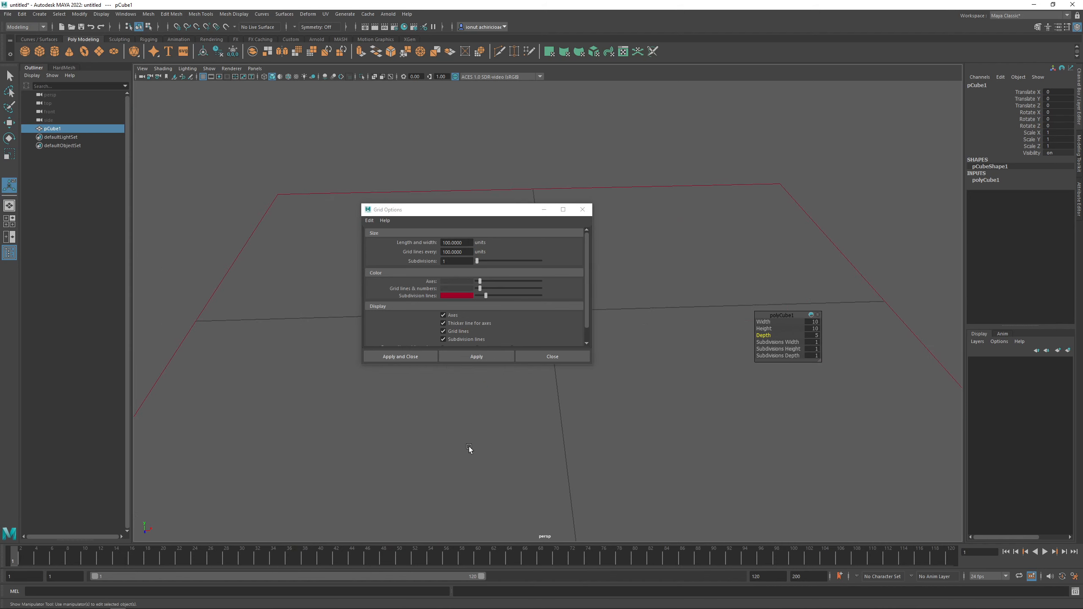
{"action": "right_click_drag", "start_coordinate": [470, 450], "coordinate": [384, 444], "text": "alt"}
{"action": "left_click", "coordinate": [445, 245]}
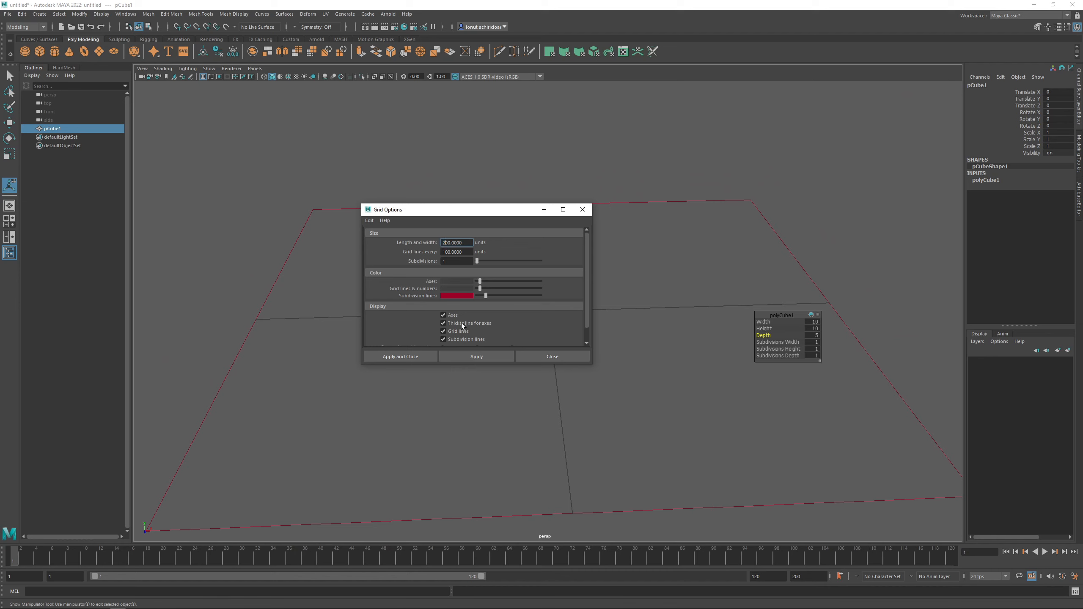
{"action": "left_click", "coordinate": [476, 357]}
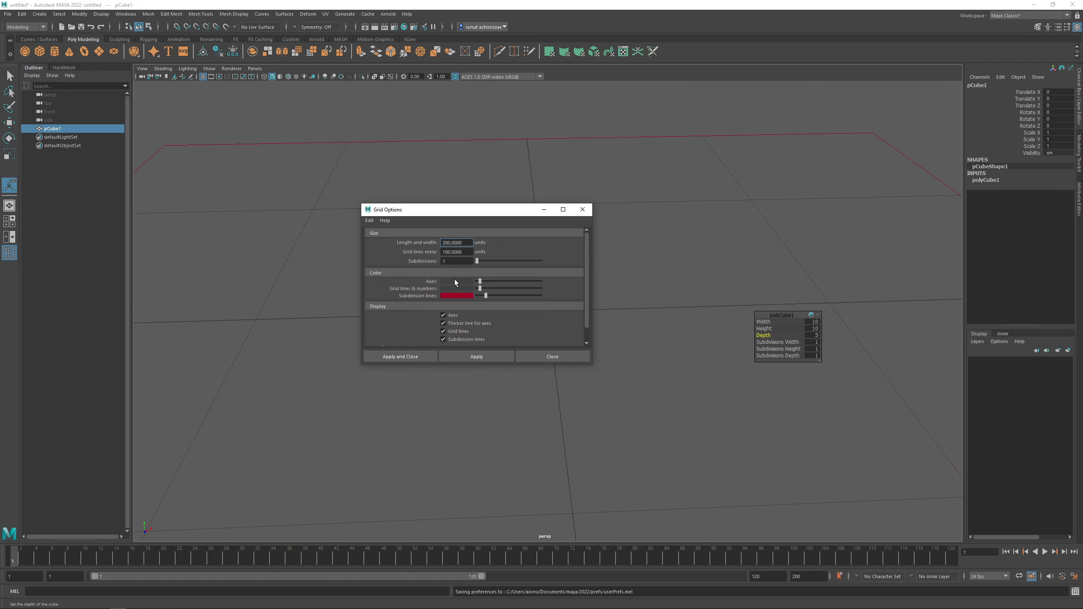
Set the grid lines to every 10 units with 1 subdivision and apply the change
{"action": "left_click_drag", "start_coordinate": [452, 210], "coordinate": [387, 98]}
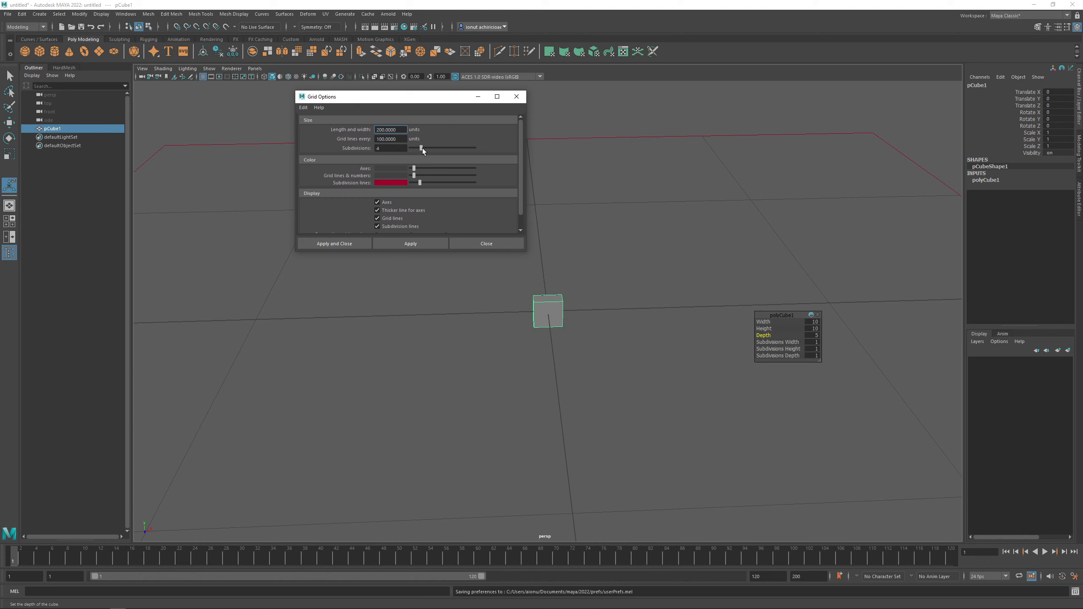
{"action": "left_click_drag", "start_coordinate": [429, 148], "coordinate": [347, 136]}
{"action": "type", "text": "10"}
{"action": "key", "text": "Return"}
{"action": "left_click", "coordinate": [410, 243]}
{"action": "scroll", "coordinate": [582, 302], "scroll_direction": "up", "scroll_amount": 4}
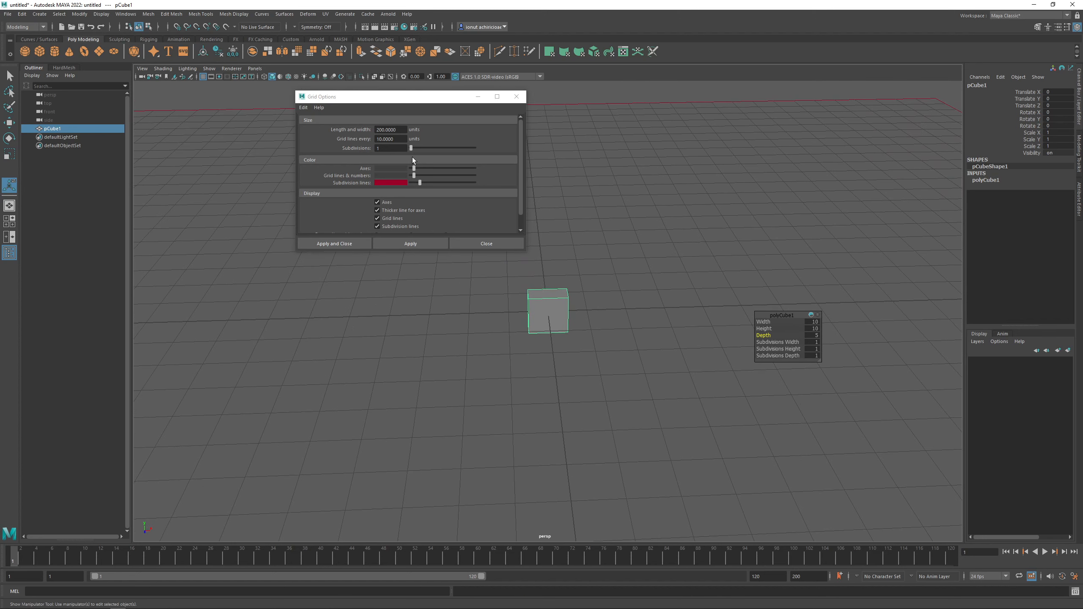
Color the grid's axes and grid lines dark red and its subdivision lines dark gray, and apply the colors
{"action": "mouse_move", "coordinate": [414, 168]}
{"action": "left_mouse_down"}
{"action": "mouse_move", "coordinate": [420, 178]}
{"action": "mouse_move", "coordinate": [404, 183]}
{"action": "mouse_move", "coordinate": [416, 185]}
{"action": "left_mouse_up"}
{"action": "left_click", "coordinate": [419, 244]}
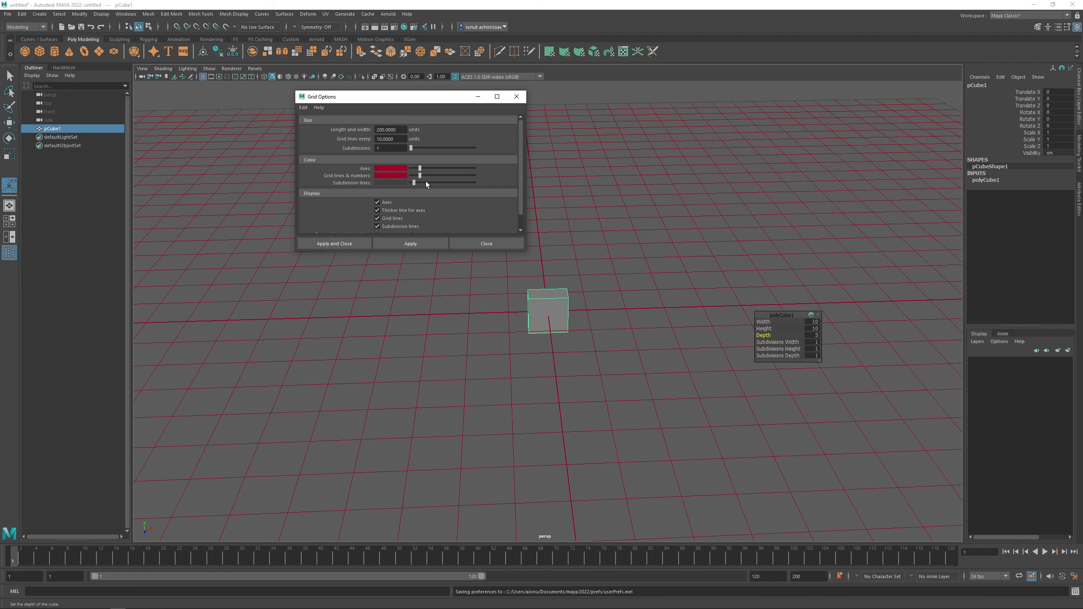
{"action": "right_click_drag", "start_coordinate": [613, 304], "coordinate": [512, 285], "text": "alt"}
Set the grid lines to every 100 units with 10 subdivisions and apply the change
{"action": "left_click_drag", "start_coordinate": [401, 142], "coordinate": [381, 140]}
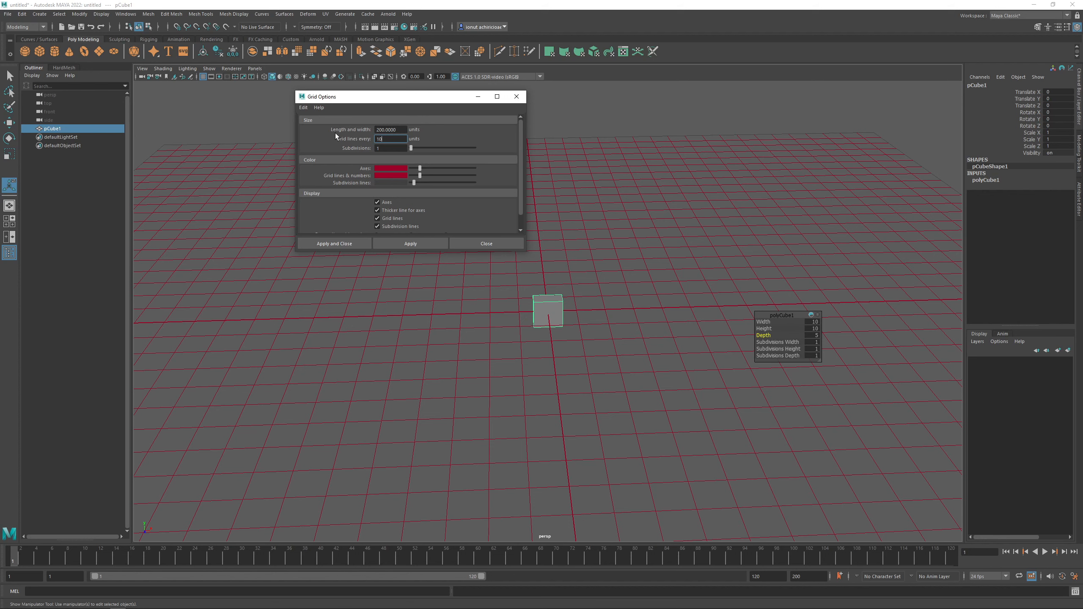
{"action": "type", "text": "0"}
{"action": "key", "text": "Return"}
{"action": "left_click", "coordinate": [411, 243]}
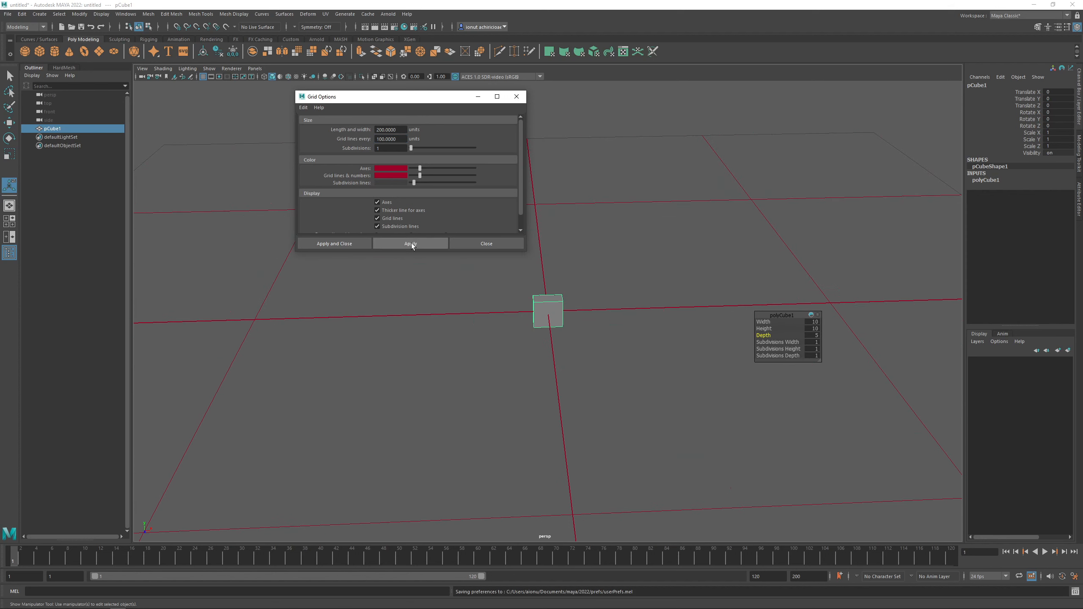
{"action": "right_click_drag", "start_coordinate": [545, 317], "coordinate": [612, 314], "text": "alt"}
{"action": "left_click_drag", "start_coordinate": [411, 149], "coordinate": [441, 149]}
{"action": "left_click", "coordinate": [413, 244]}
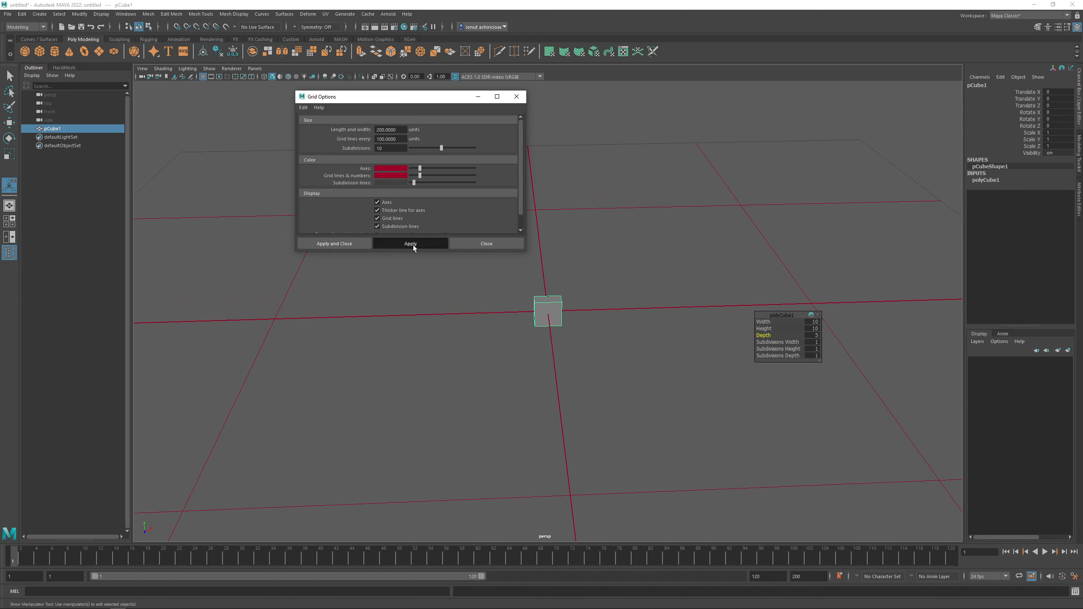
{"action": "scroll", "coordinate": [633, 350], "scroll_direction": "up", "scroll_amount": 5}
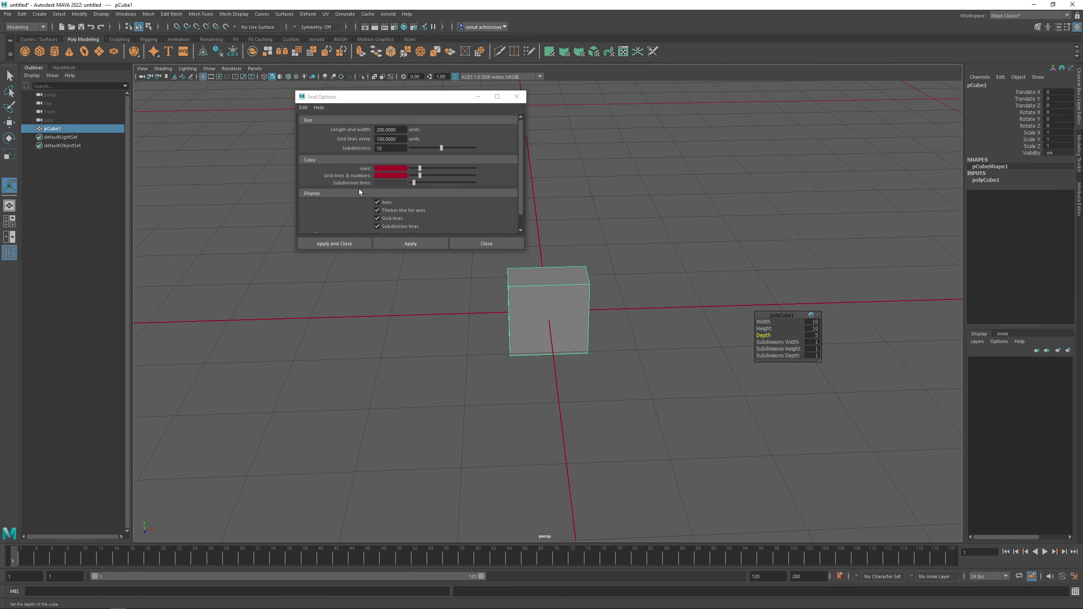
{"action": "left_click_drag", "start_coordinate": [384, 149], "coordinate": [376, 149]}
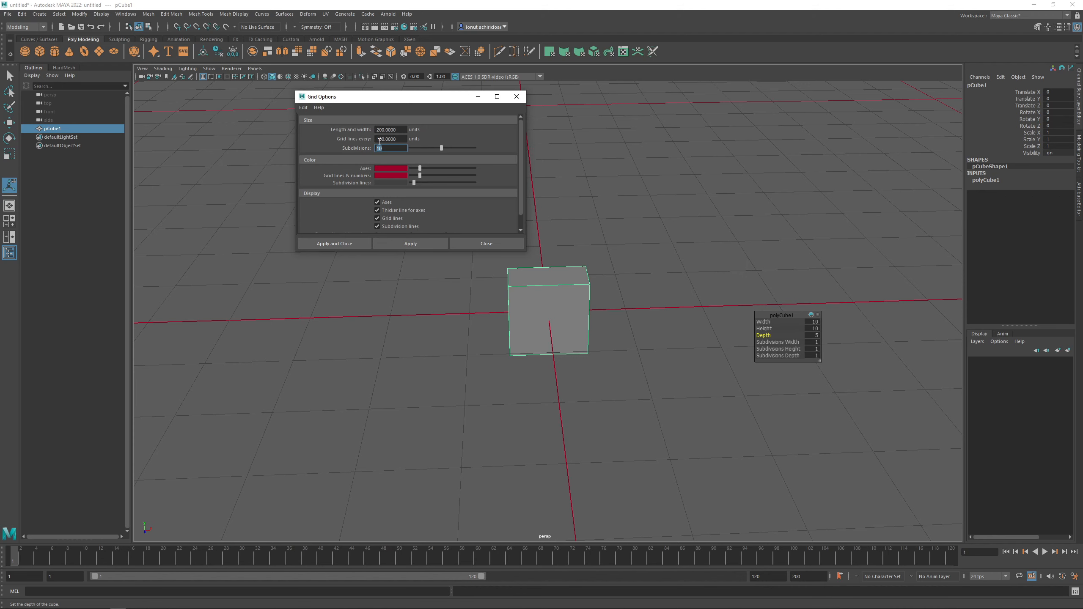
{"action": "left_click", "coordinate": [377, 141]}
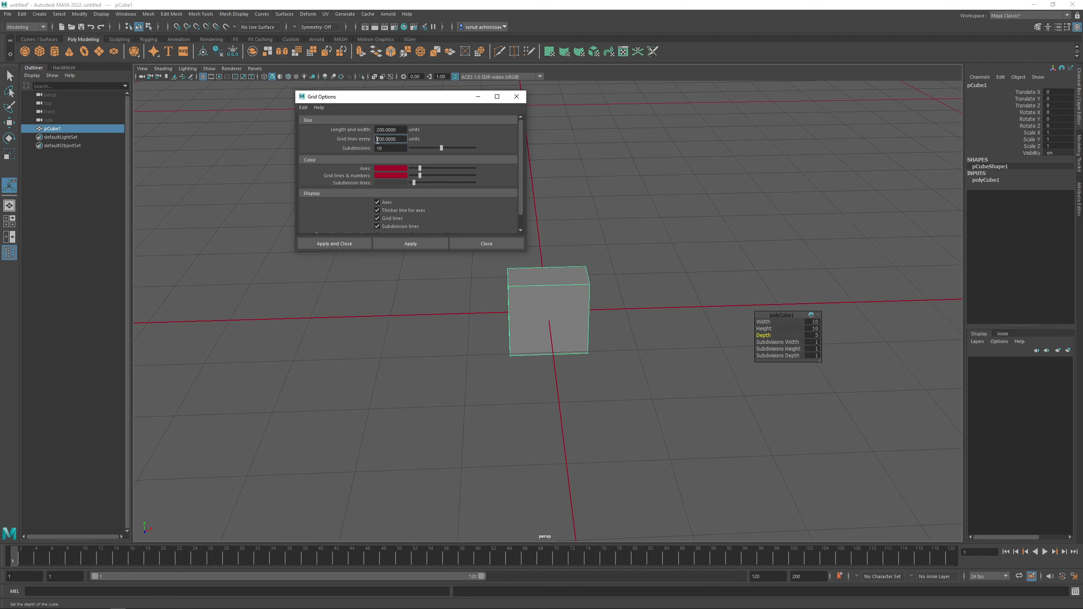
{"action": "left_click", "coordinate": [402, 140]}
Set the cube's width and height to 50 and its depth to 25, and close the grid options
{"action": "left_click_drag", "start_coordinate": [614, 336], "coordinate": [630, 353], "text": "alt"}
{"action": "right_click_drag", "start_coordinate": [630, 352], "coordinate": [670, 487], "text": "alt"}
{"action": "left_click_drag", "start_coordinate": [551, 330], "coordinate": [577, 355], "text": "alt"}
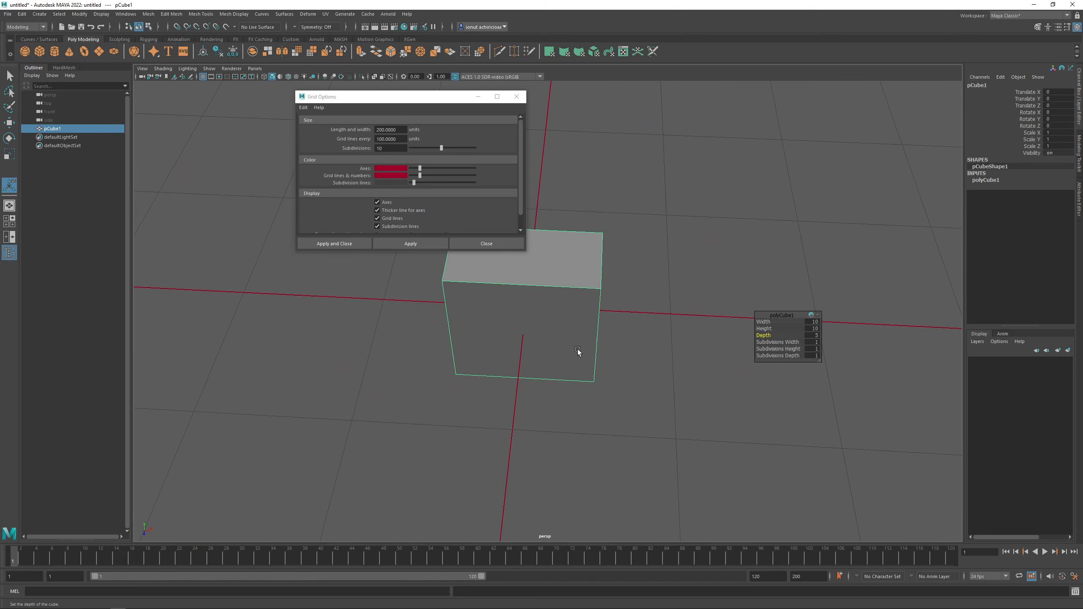
{"action": "left_click", "coordinate": [814, 322]}
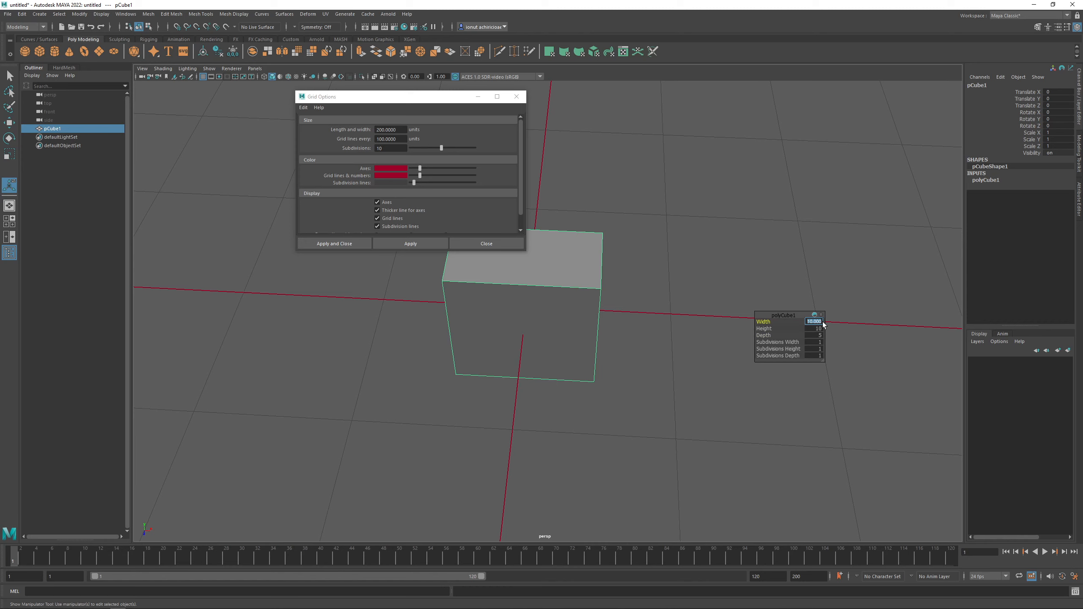
{"action": "type", "text": "50"}
{"action": "key", "text": "Tab"}
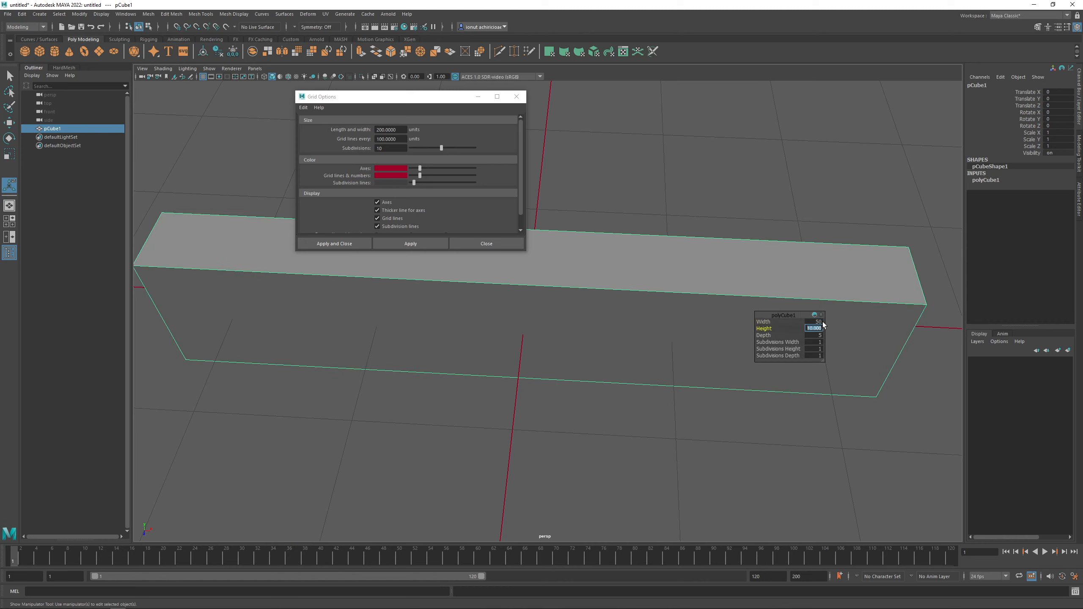
{"action": "type", "text": "50"}
{"action": "key", "text": "Return"}
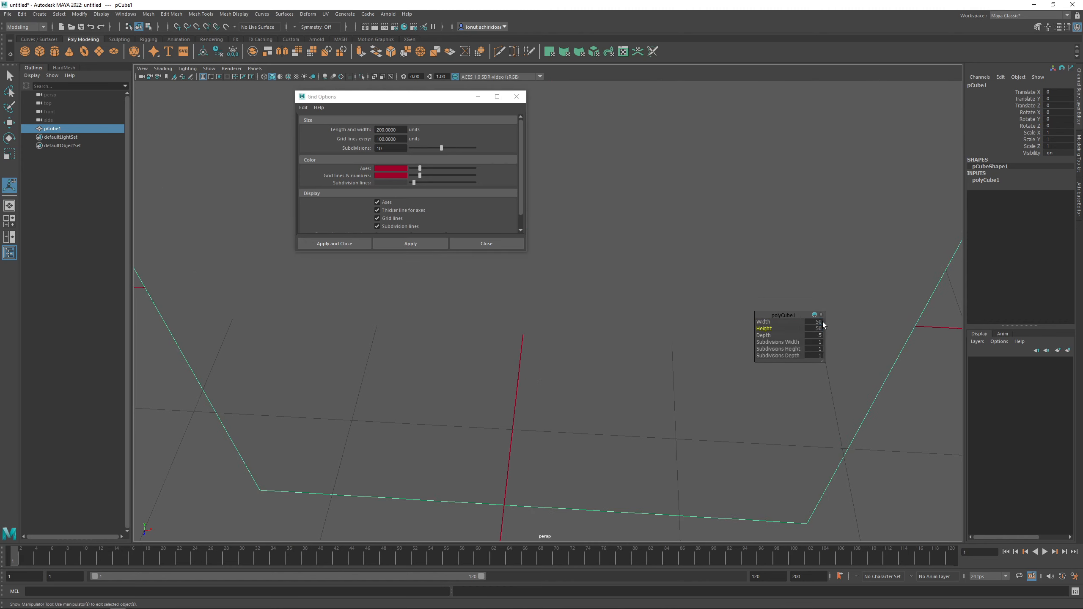
{"action": "left_click", "coordinate": [821, 335]}
{"action": "type", "text": "25"}
{"action": "key", "text": "Return"}
{"action": "left_click_drag", "start_coordinate": [634, 431], "coordinate": [520, 299], "text": "alt"}
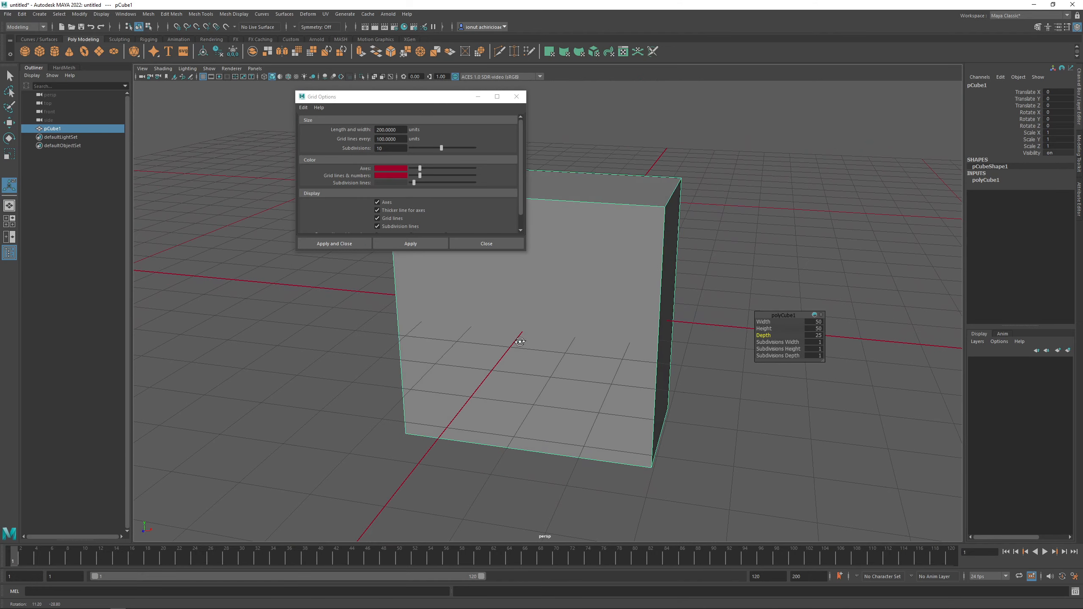
{"action": "left_click", "coordinate": [479, 244]}
Bevel all edges of the block with Chamfer off and a fraction of 0.09, and return to object mode
{"action": "left_click_drag", "start_coordinate": [636, 295], "coordinate": [516, 219], "text": "alt"}
{"action": "right_click", "coordinate": [516, 218]}
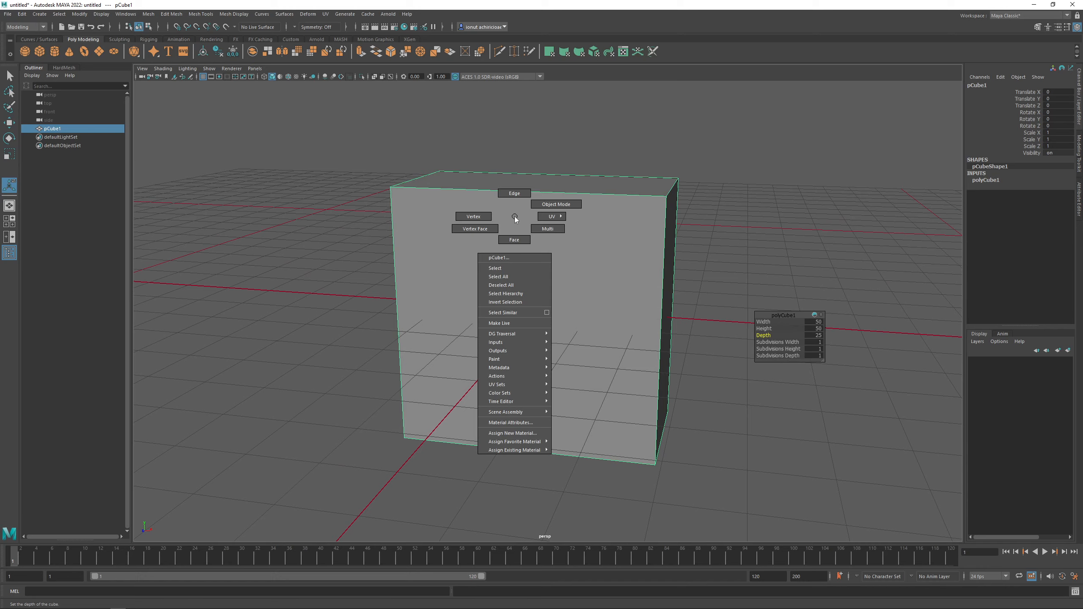
{"action": "left_click", "coordinate": [514, 194]}
{"action": "left_click_drag", "start_coordinate": [330, 137], "coordinate": [911, 543]}
{"action": "left_click_drag", "start_coordinate": [645, 309], "coordinate": [578, 274], "text": "alt"}
{"action": "right_click", "coordinate": [542, 250], "text": "shift"}
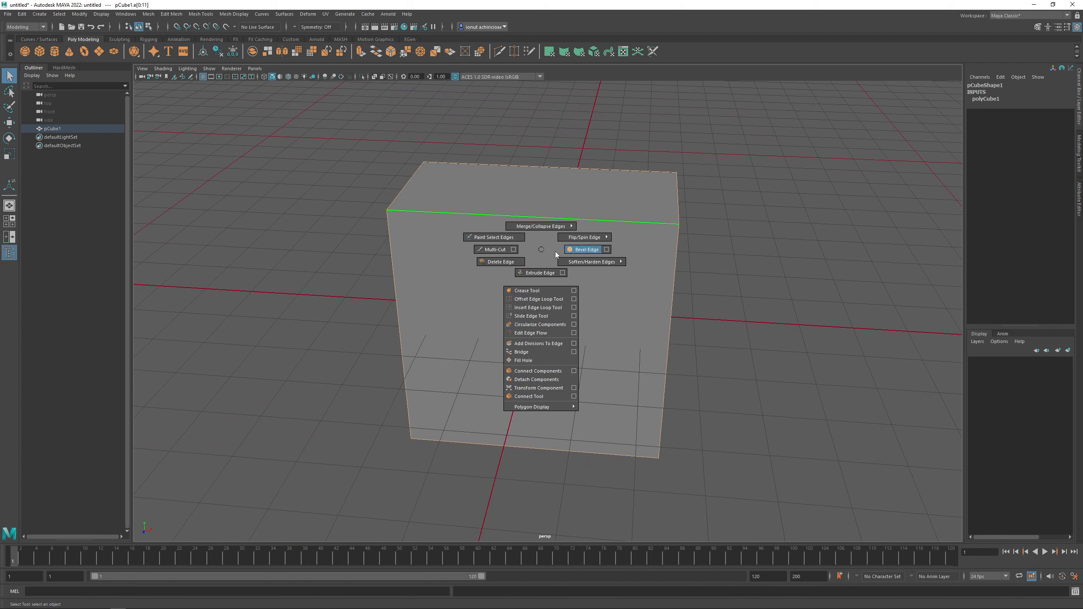
{"action": "left_click", "coordinate": [575, 251]}
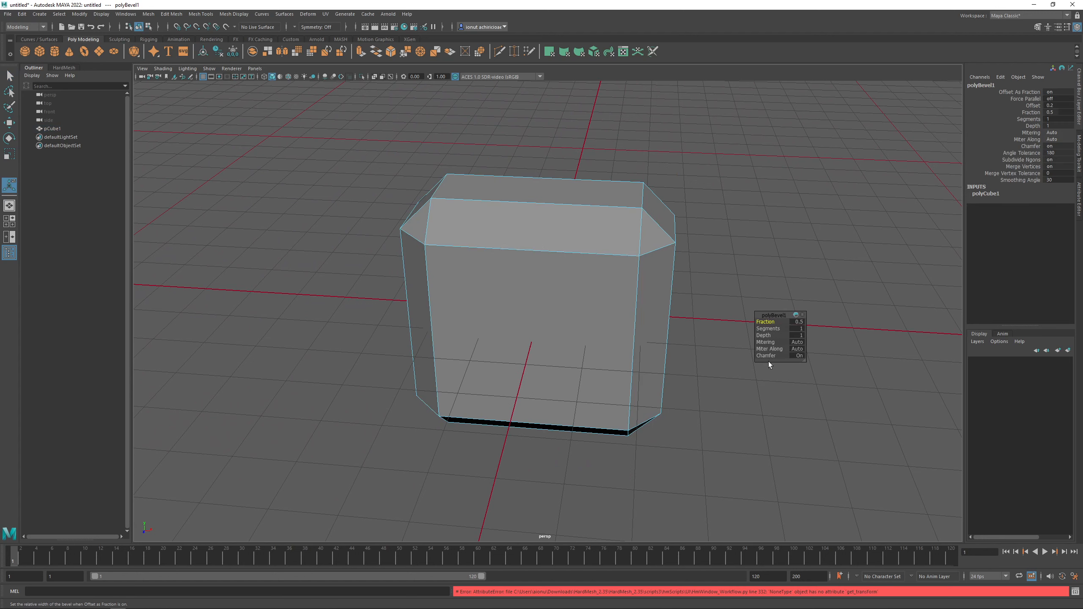
{"action": "left_click_drag", "start_coordinate": [768, 356], "coordinate": [764, 356]}
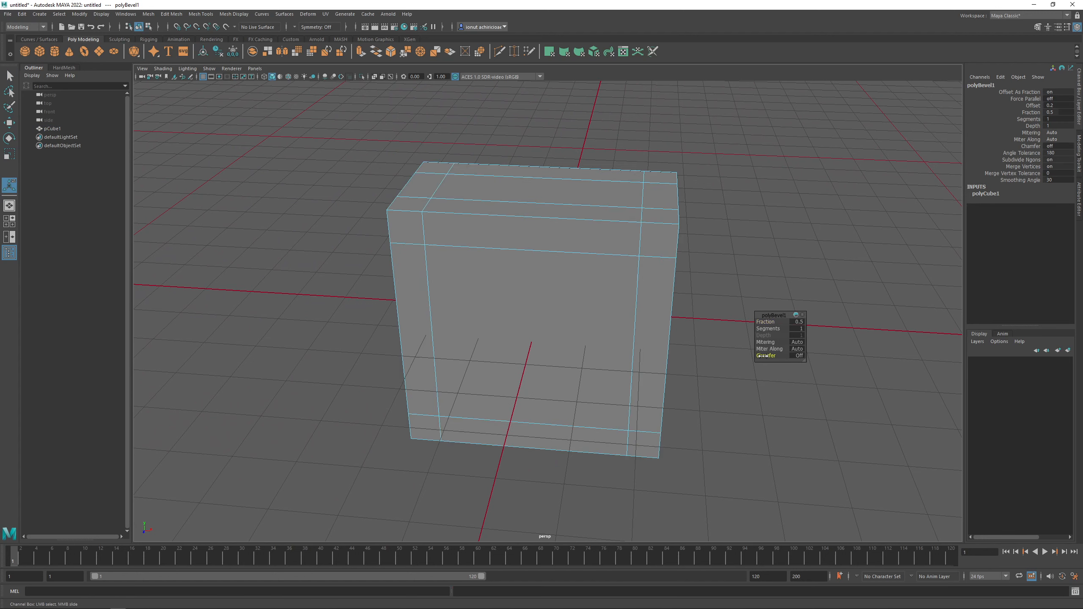
{"action": "left_click", "coordinate": [765, 322]}
{"action": "mouse_move", "coordinate": [554, 277]}
{"action": "middle_mouse_down"}
{"action": "mouse_move", "coordinate": [565, 285]}
{"action": "mouse_move", "coordinate": [551, 281]}
{"action": "middle_mouse_up"}
{"action": "right_click_drag", "start_coordinate": [573, 239], "coordinate": [585, 244]}
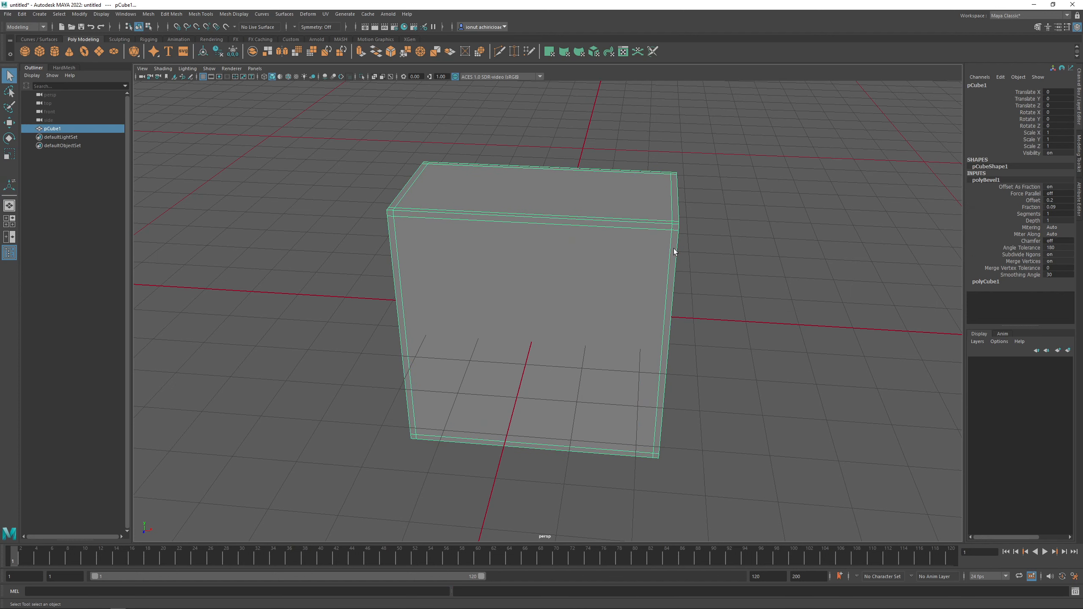
Preview the beveled block smoothed, inspect its softened edges, and return it to the unsmoothed display
{"action": "key", "text": "3"}
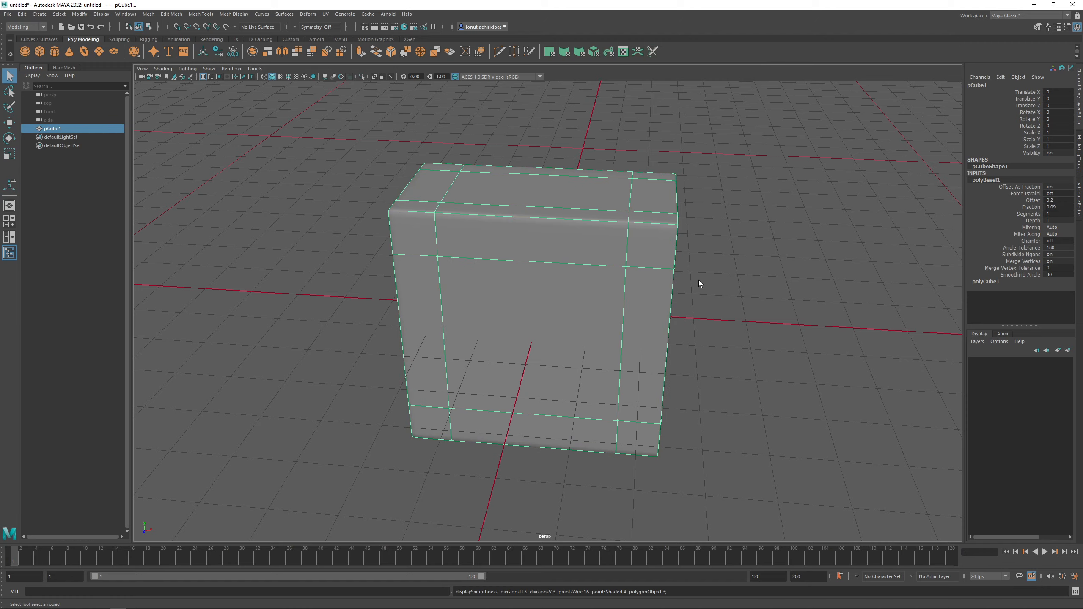
{"action": "left_click", "coordinate": [701, 283]}
{"action": "left_click_drag", "start_coordinate": [460, 271], "coordinate": [501, 257], "text": "alt"}
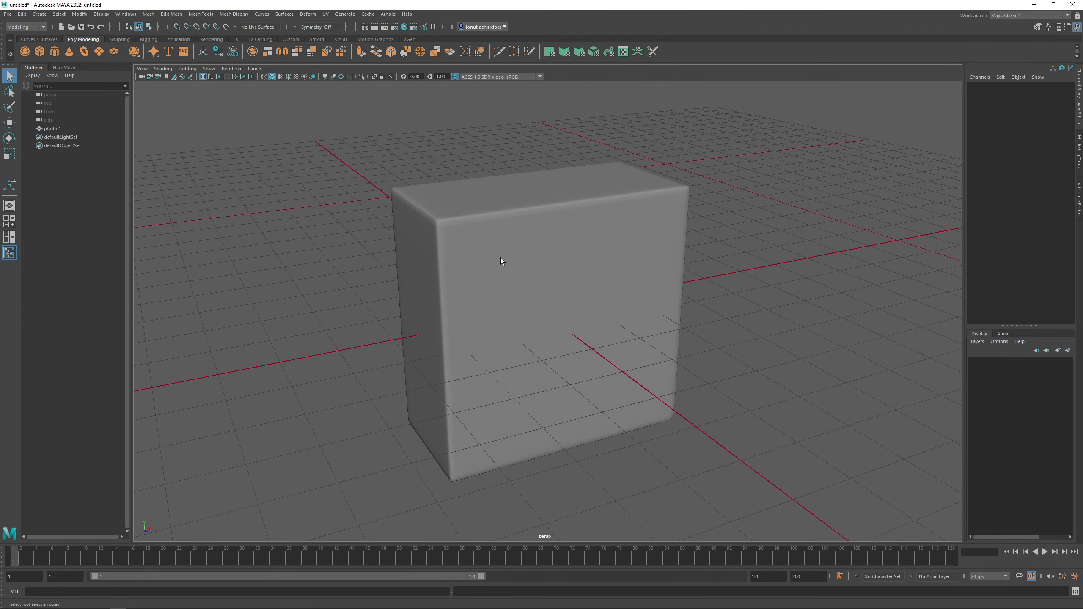
{"action": "left_click", "coordinate": [567, 260]}
{"action": "key", "text": "1"}
{"action": "left_click_drag", "start_coordinate": [726, 290], "coordinate": [856, 269], "text": "alt"}
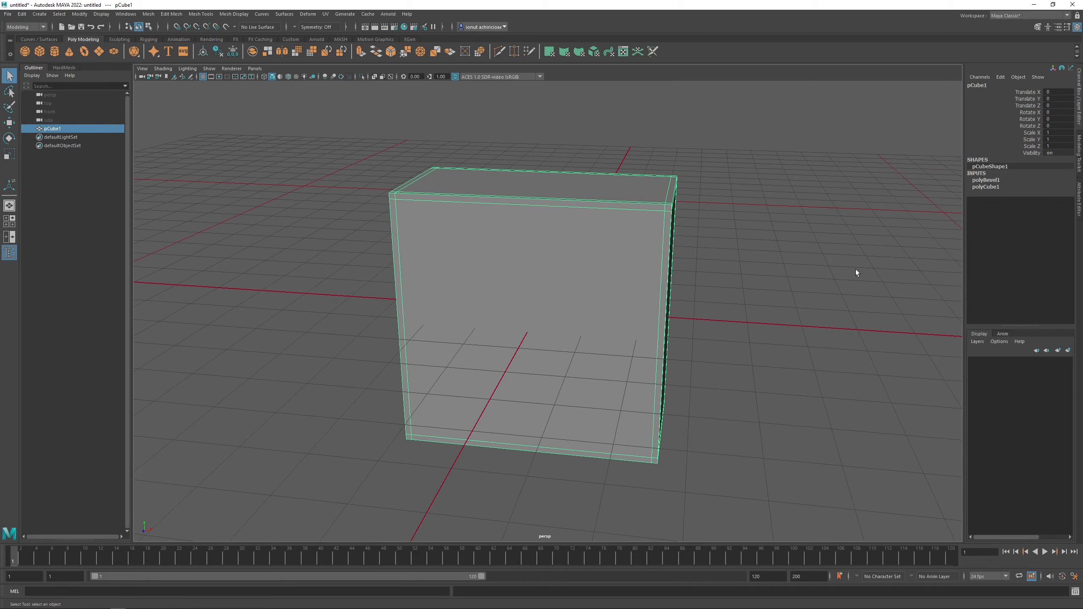
{"action": "left_click_drag", "start_coordinate": [680, 274], "coordinate": [622, 279], "text": "alt"}
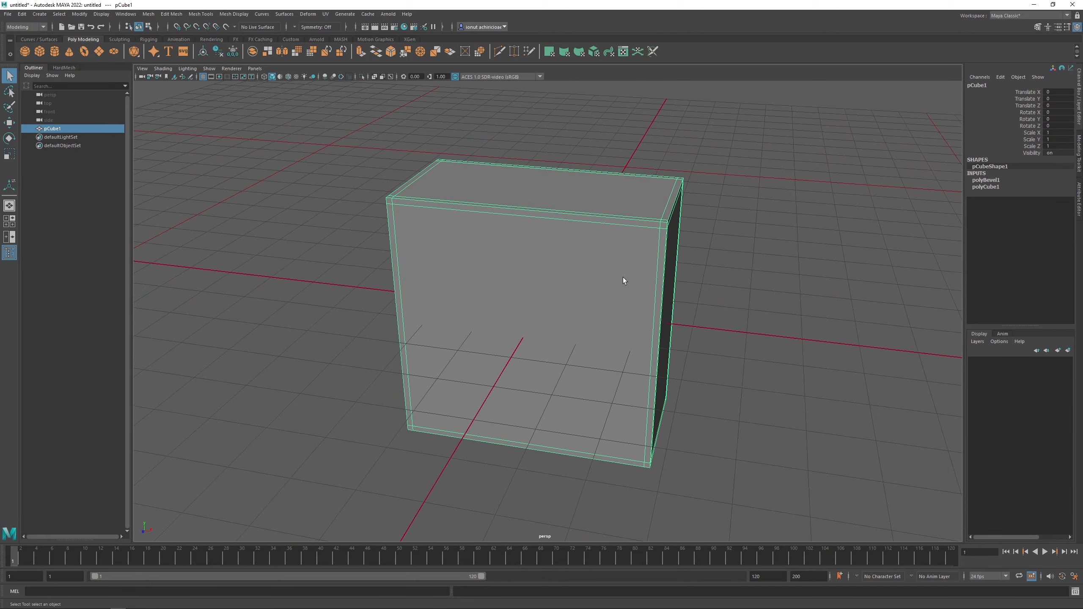
{"action": "left_click_drag", "start_coordinate": [512, 247], "coordinate": [546, 266], "text": "alt"}
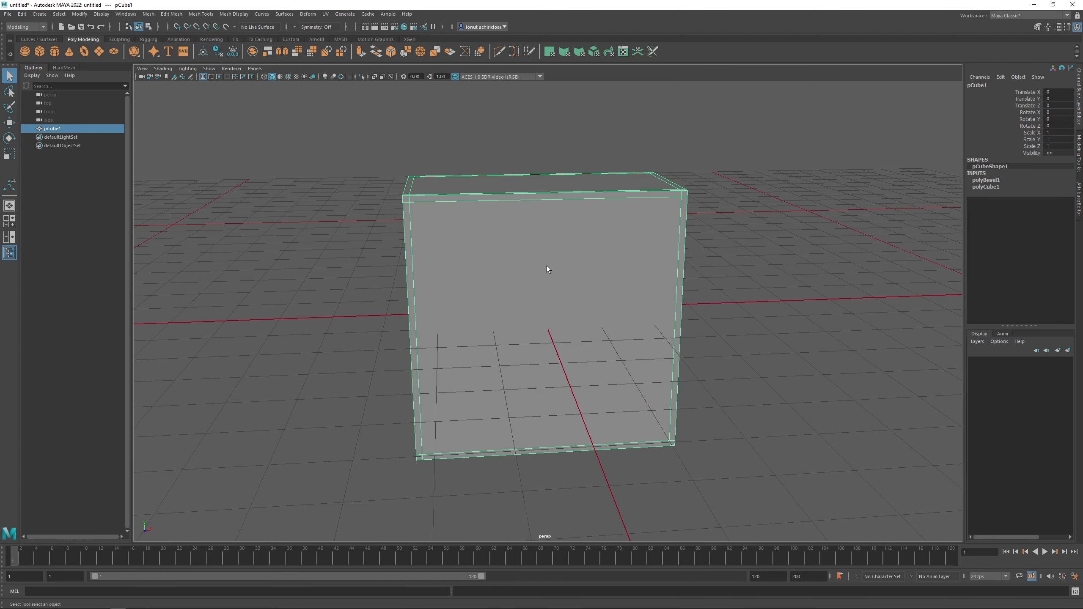
Cut a vertical edge loop through the middle of the beveled block with Multi-Cut, plus a horizontal loop halfway up
{"action": "right_click_drag", "start_coordinate": [547, 269], "coordinate": [503, 265], "text": "shift"}
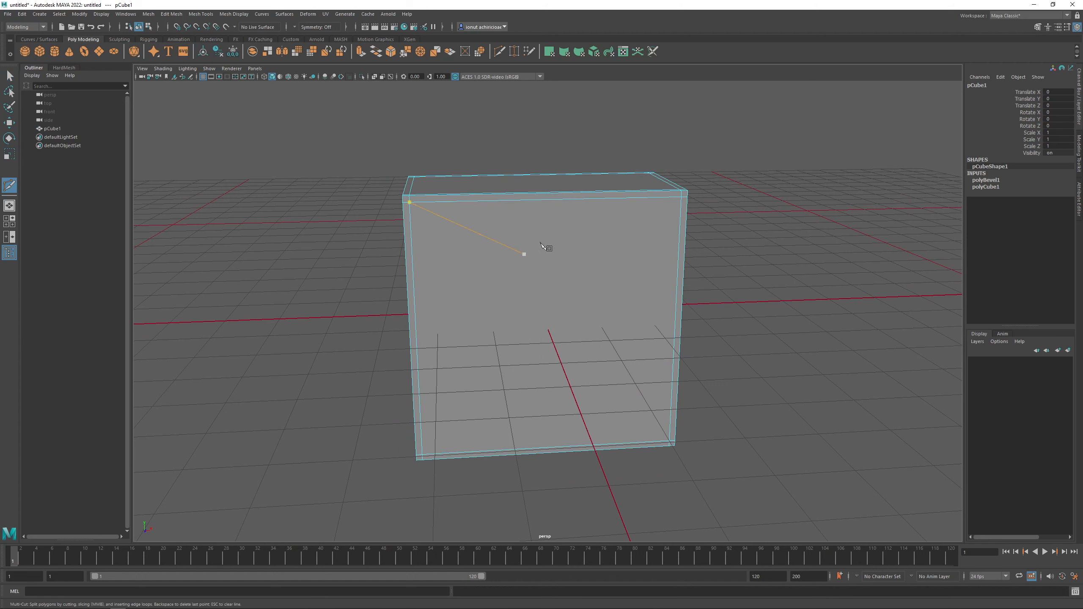
{"action": "left_click", "coordinate": [557, 218], "text": "ctrl"}
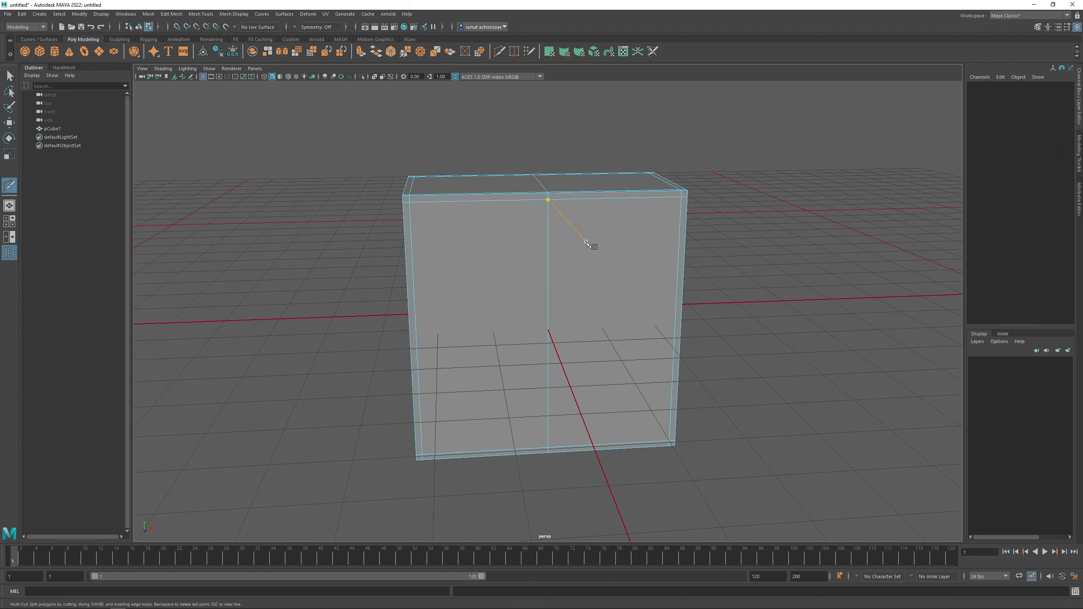
{"action": "key", "text": "ctrl+z"}
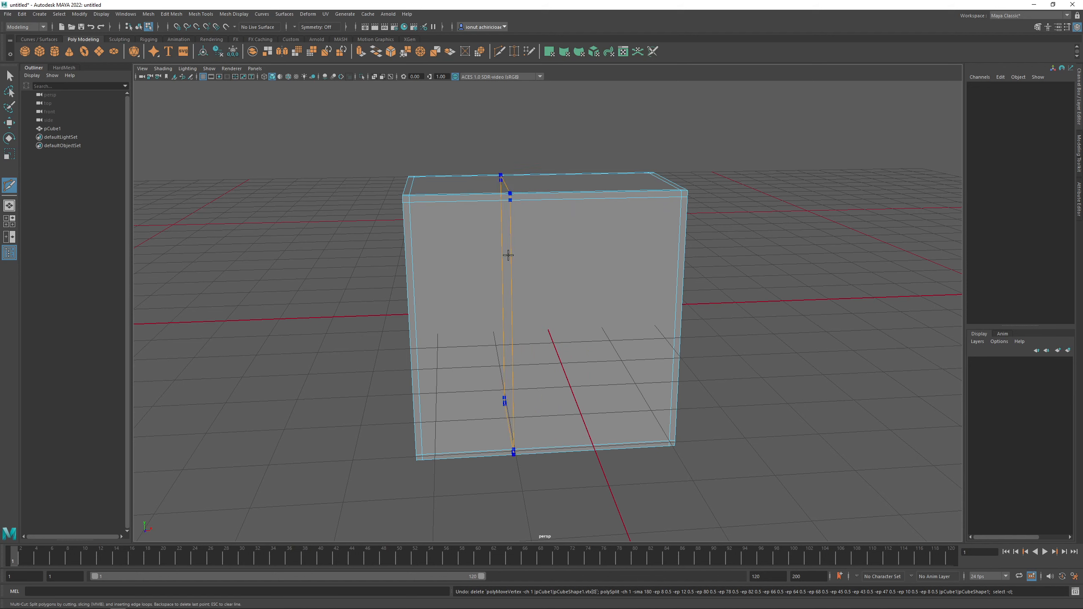
{"action": "middle_click", "coordinate": [563, 260], "text": "ctrl"}
{"action": "left_click", "coordinate": [548, 262], "text": "ctrl+shift"}
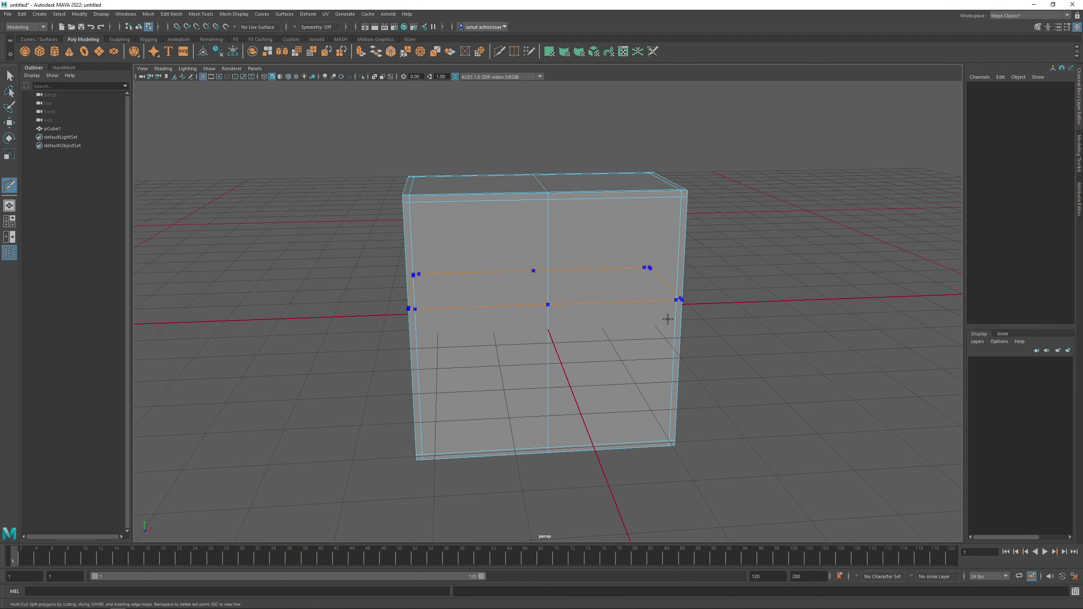
Add centered edge loops within the remaining sections to split the block into four across, four high and two deep
{"action": "left_click_drag", "start_coordinate": [595, 344], "coordinate": [484, 301], "text": "alt"}
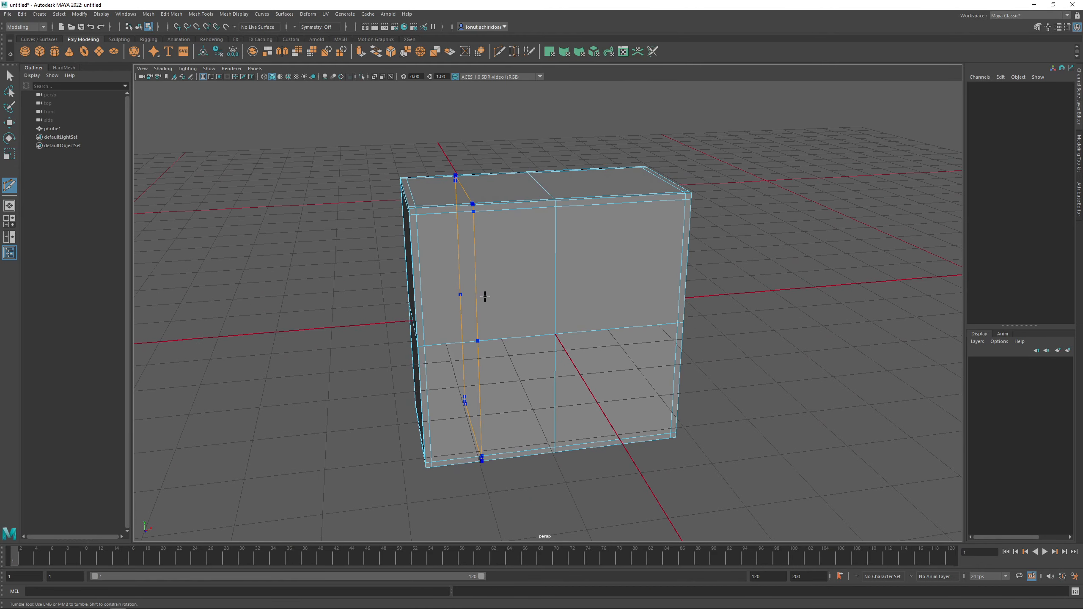
{"action": "left_click", "coordinate": [490, 298], "text": "ctrl+shift"}
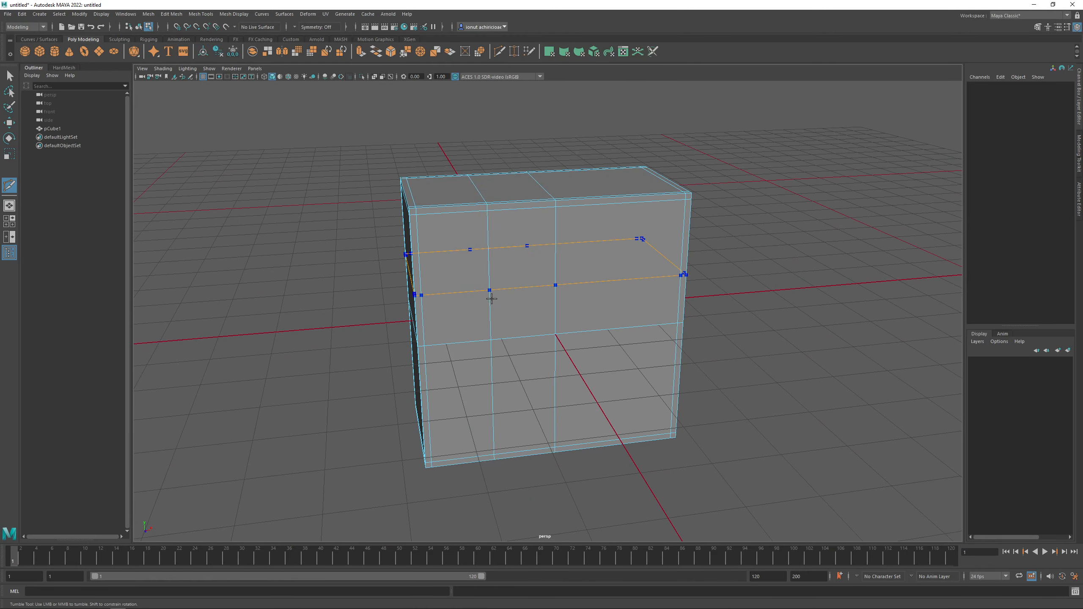
{"action": "left_click", "coordinate": [625, 306], "text": "ctrl+shift"}
{"action": "left_click", "coordinate": [636, 255], "text": "ctrl+shift"}
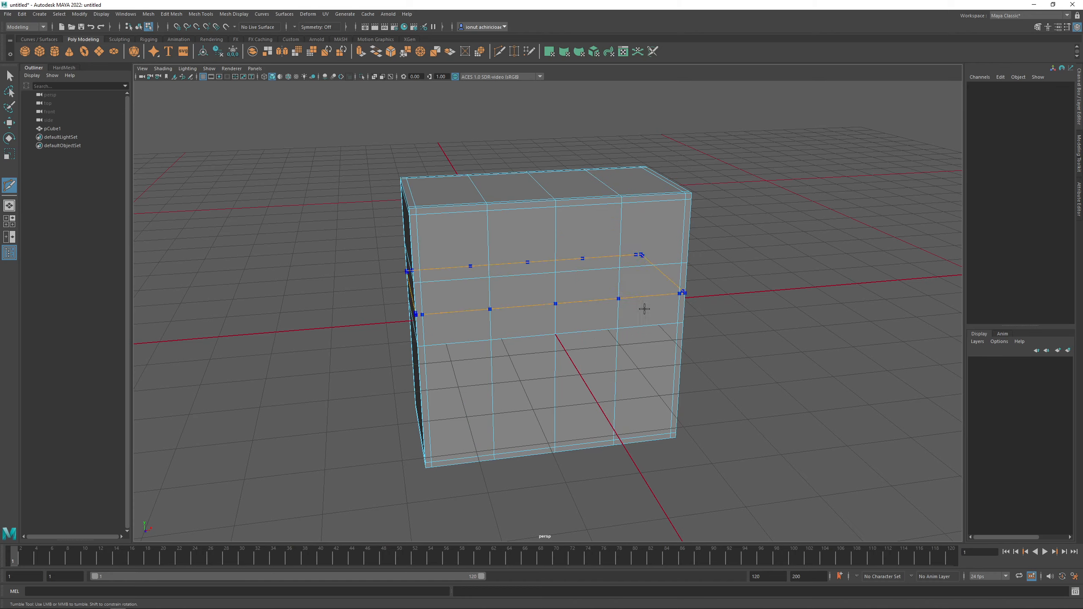
{"action": "left_click_drag", "start_coordinate": [649, 340], "coordinate": [533, 361], "text": "alt"}
{"action": "left_click", "coordinate": [595, 371], "text": "ctrl+shift"}
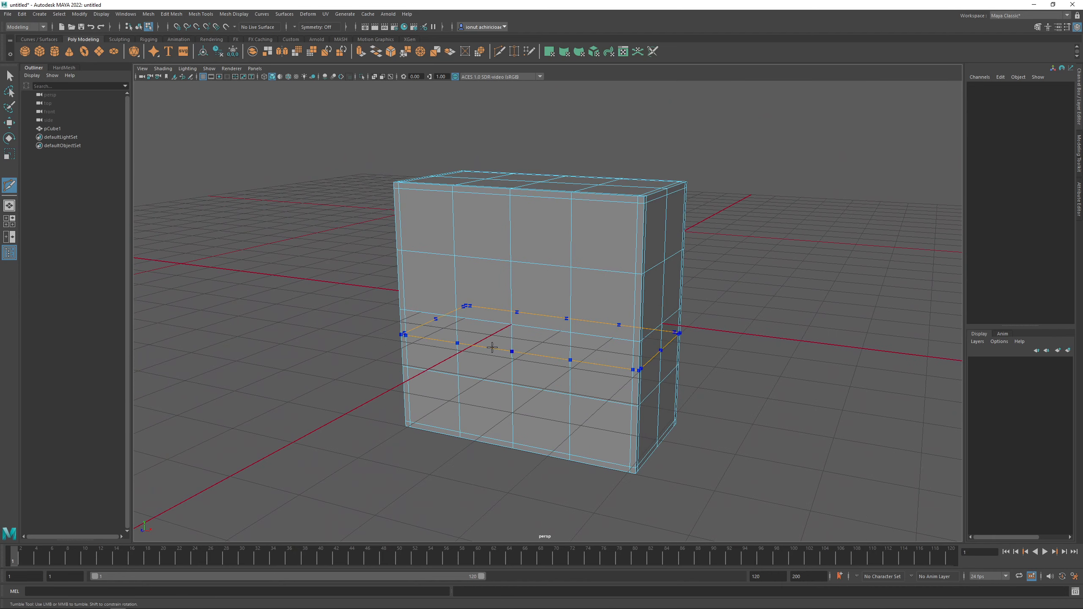
Undo all the edge loops and the edge bevel, and return the plain block to object mode
{"action": "key", "text": "ctrl+z"}
{"action": "key", "text": "ctrl+z"}
{"action": "key", "text": "ctrl+z"}
{"action": "key", "text": "ctrl+z"}
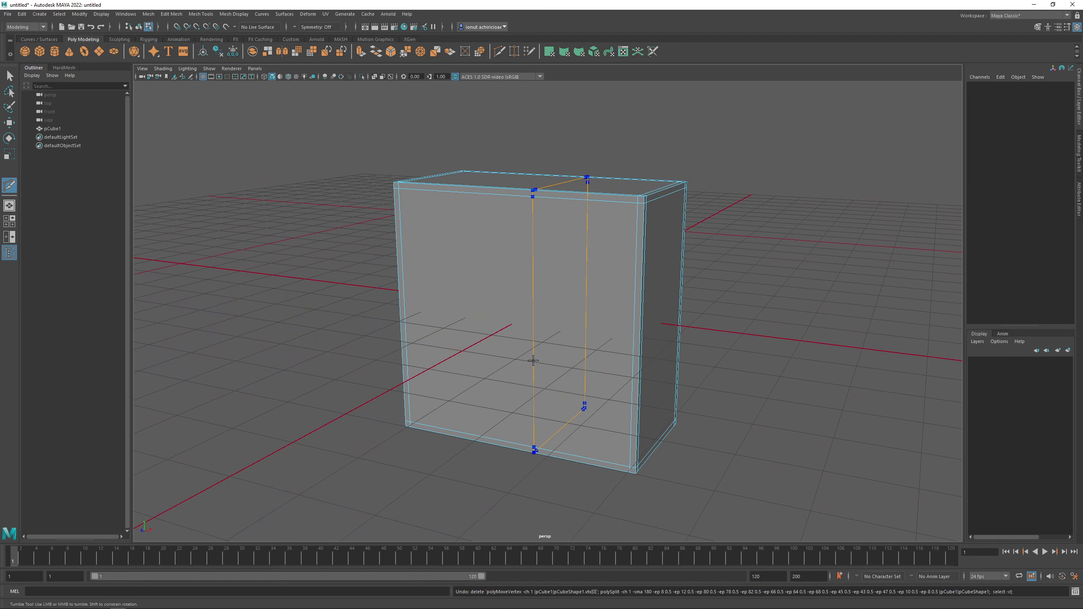
{"action": "key", "text": "ctrl+z"}
{"action": "key", "text": "ctrl+z"}
{"action": "key", "text": "ctrl+z"}
{"action": "key", "text": "ctrl+z"}
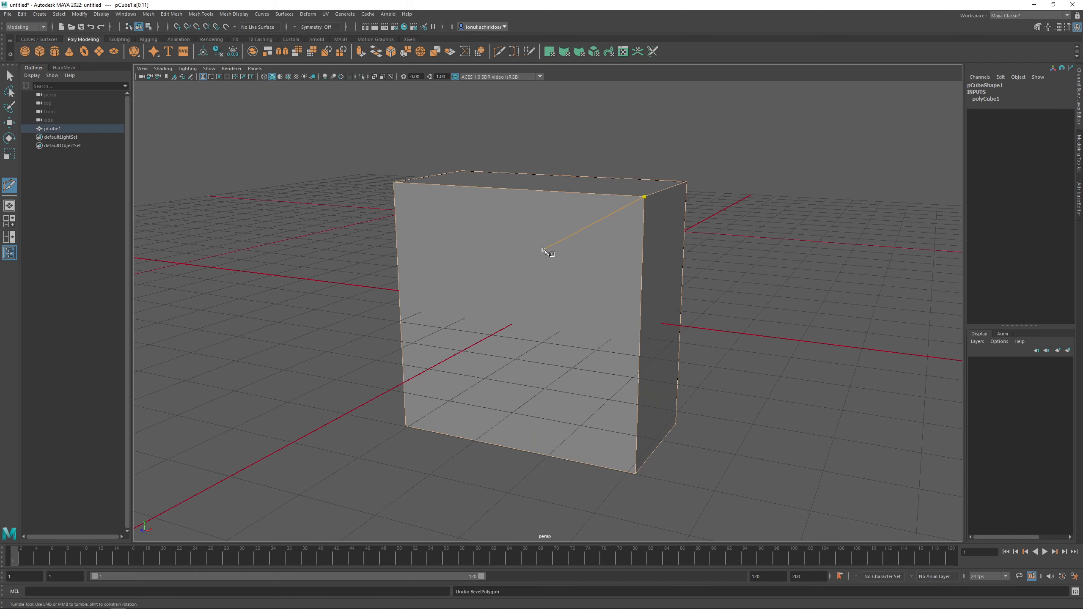
{"action": "key", "text": "q"}
{"action": "right_click_drag", "start_coordinate": [550, 212], "coordinate": [582, 198]}
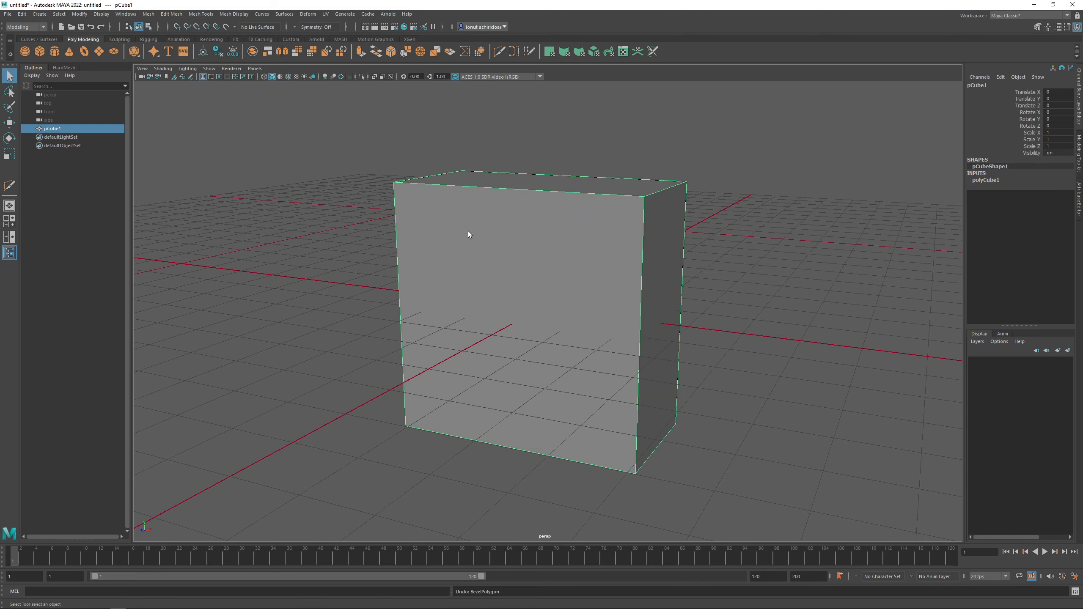
Cut a centered vertical edge loop around the plain block with Multi-Cut, plus a horizontal loop near mid-height
{"action": "left_click_drag", "start_coordinate": [468, 232], "coordinate": [512, 238], "text": "alt"}
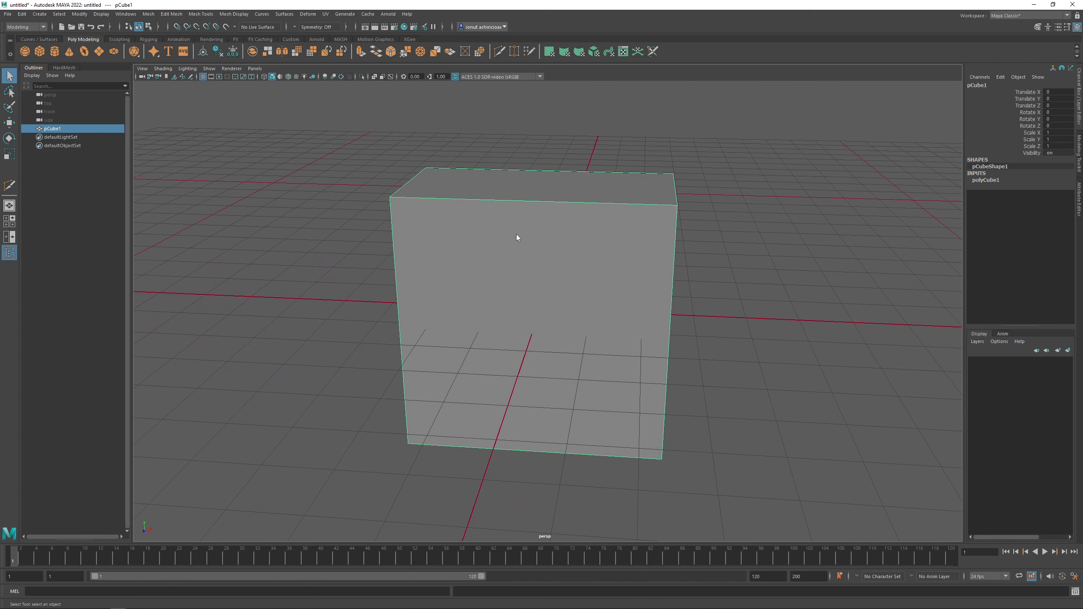
{"action": "right_click_drag", "start_coordinate": [516, 234], "coordinate": [472, 237], "text": "shift"}
{"action": "middle_click", "coordinate": [472, 237], "text": "ctrl"}
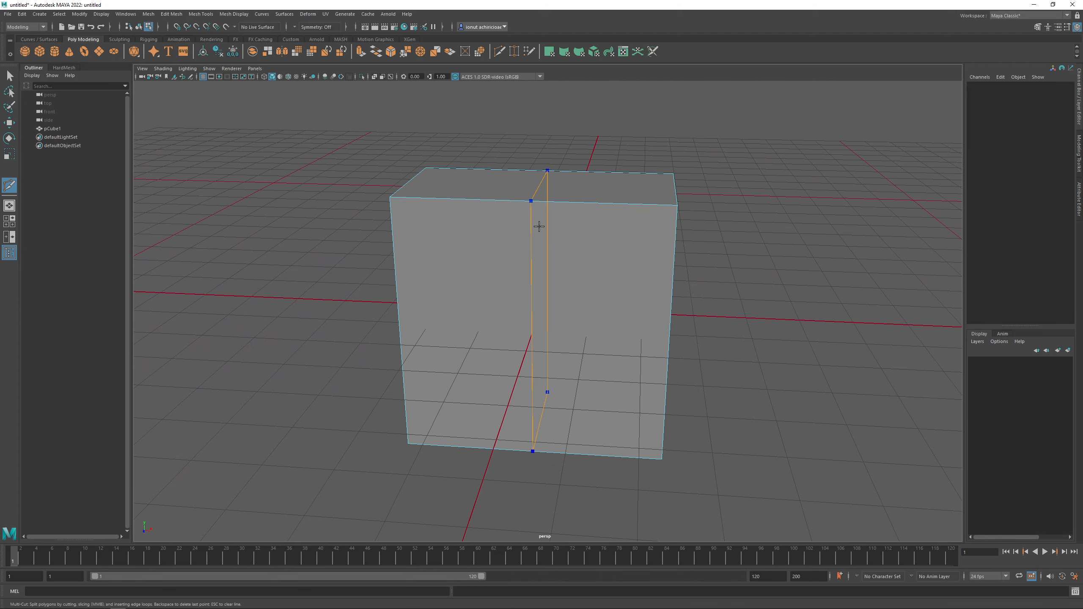
{"action": "left_click", "coordinate": [539, 226], "text": "ctrl"}
{"action": "left_click", "coordinate": [540, 314], "text": "ctrl"}
{"action": "mouse_move", "coordinate": [576, 346]}
{"action": "left_mouse_down", "text": "alt"}
{"action": "mouse_move", "coordinate": [636, 337]}
{"action": "mouse_move", "coordinate": [636, 346]}
{"action": "mouse_move", "coordinate": [561, 354]}
{"action": "left_mouse_up", "text": "alt"}
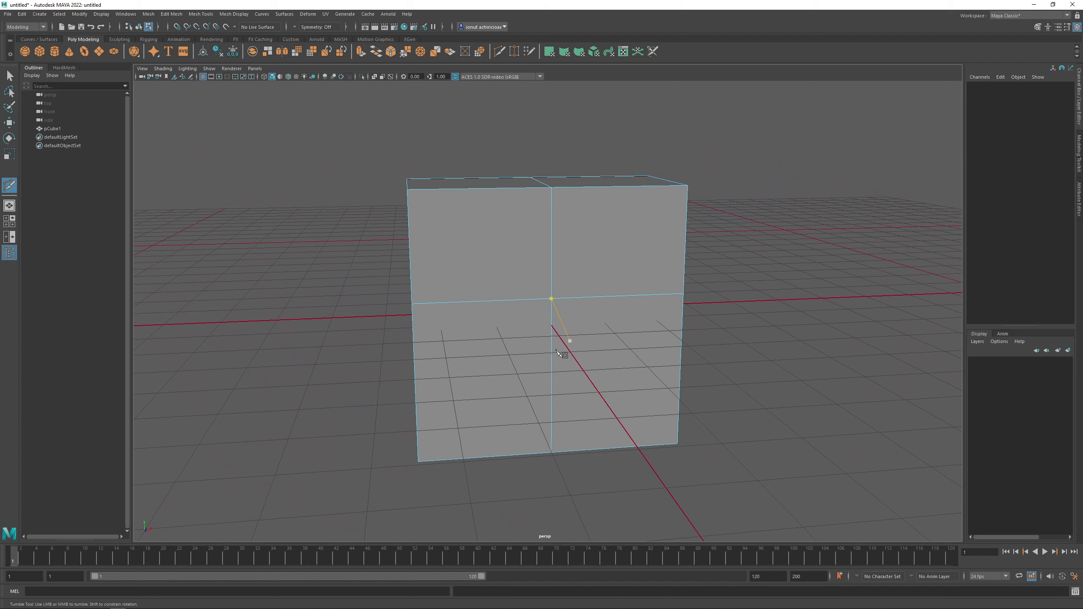
Open the Multi-Cut tool settings and undo the horizontal edge loop
{"action": "double_click", "coordinate": [9, 187]}
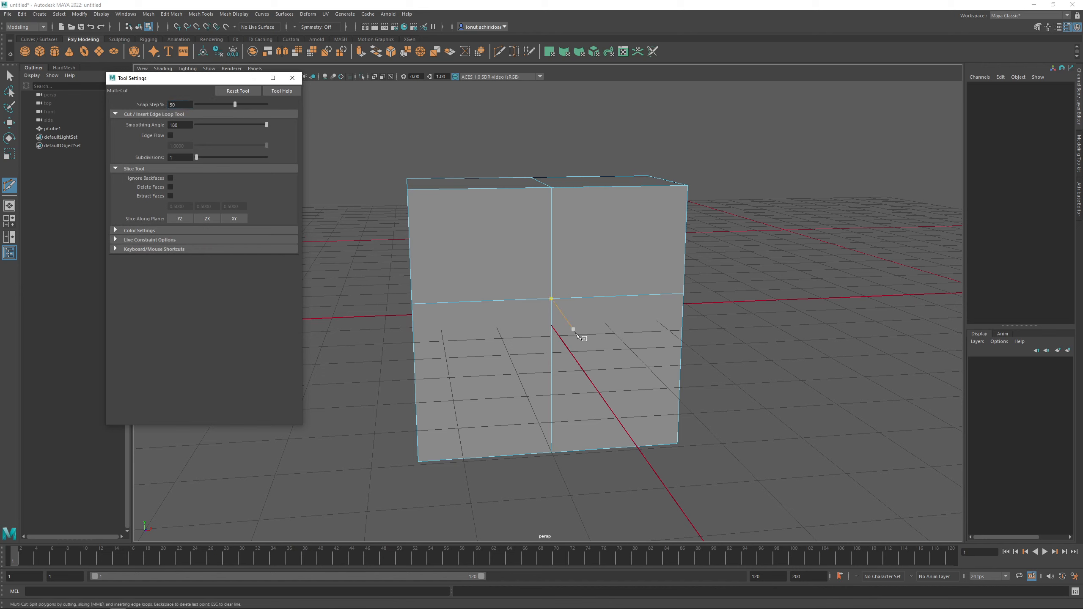
{"action": "left_click_drag", "start_coordinate": [520, 334], "coordinate": [530, 325], "text": "alt"}
{"action": "key", "text": "ctrl+z"}
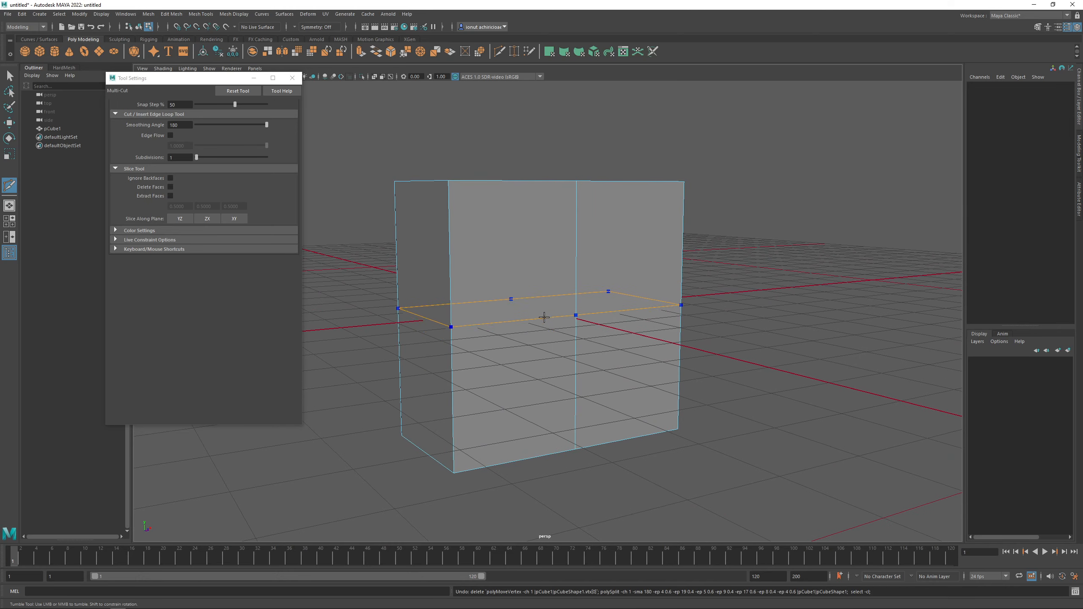
Insert evenly spaced edge loops dividing the block into four segments across, four high and two deep, and close the tool settings
{"action": "left_click", "coordinate": [571, 312], "text": "ctrl+shift"}
{"action": "left_click", "coordinate": [556, 242], "text": "ctrl+shift"}
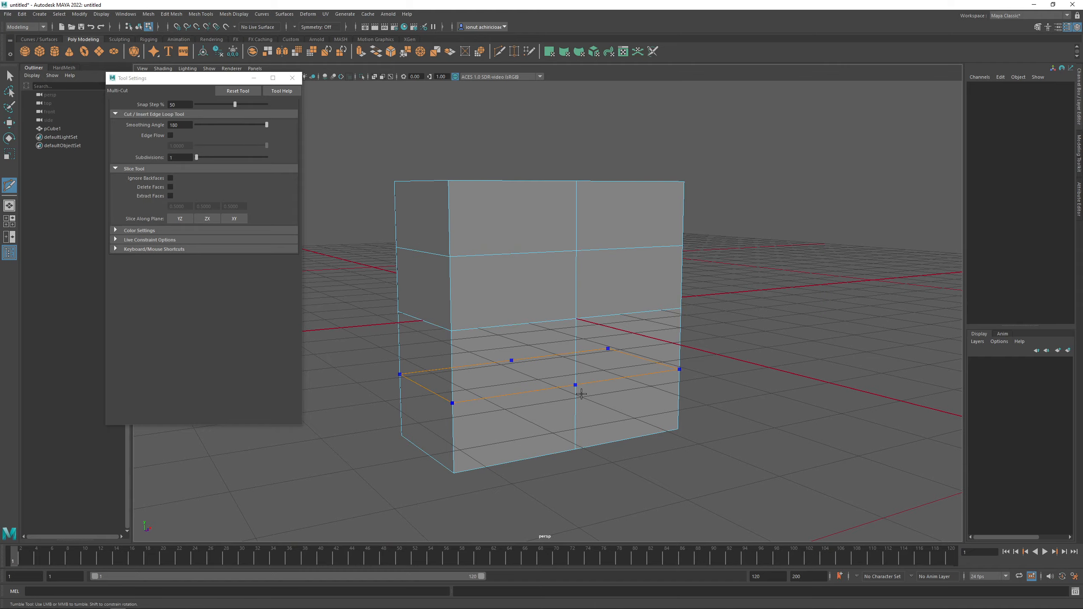
{"action": "left_click", "coordinate": [567, 385], "text": "ctrl+shift"}
{"action": "left_click", "coordinate": [517, 388], "text": "ctrl+shift"}
{"action": "left_click_drag", "start_coordinate": [521, 366], "coordinate": [362, 185], "text": "alt"}
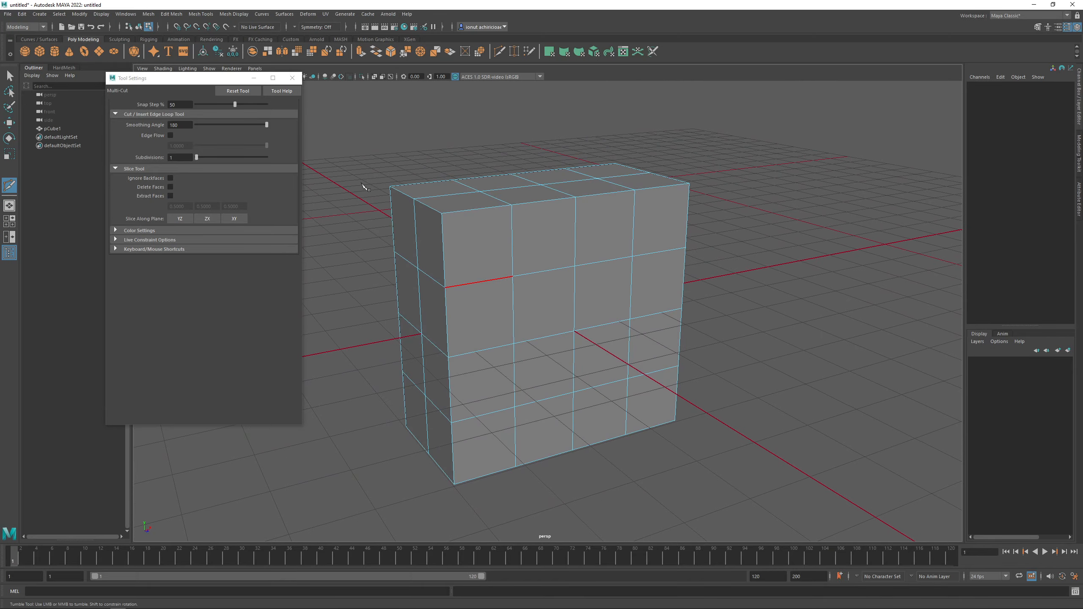
{"action": "left_click", "coordinate": [292, 78]}
Select all the outer border edges of the subdivided block, loop by loop, including those underneath
{"action": "mouse_move", "coordinate": [496, 230]}
{"action": "left_mouse_down", "text": "alt"}
{"action": "mouse_move", "coordinate": [513, 232]}
{"action": "mouse_move", "coordinate": [510, 218]}
{"action": "left_mouse_up", "text": "alt"}
{"action": "key", "text": "q"}
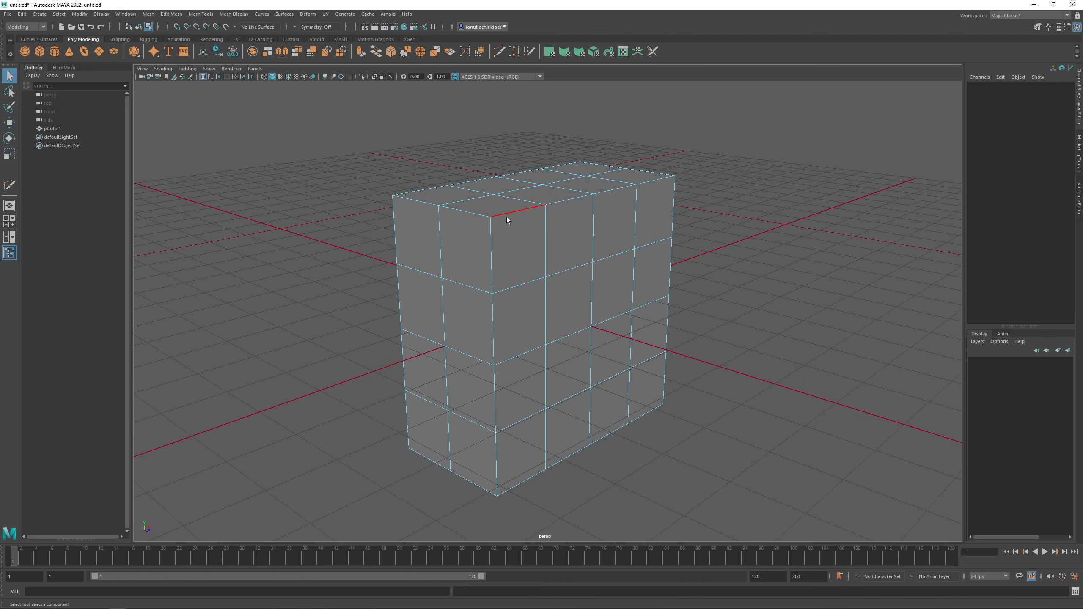
{"action": "left_click", "coordinate": [512, 212]}
{"action": "double_click", "coordinate": [489, 243], "text": "shift"}
{"action": "double_click", "coordinate": [469, 213], "text": "shift"}
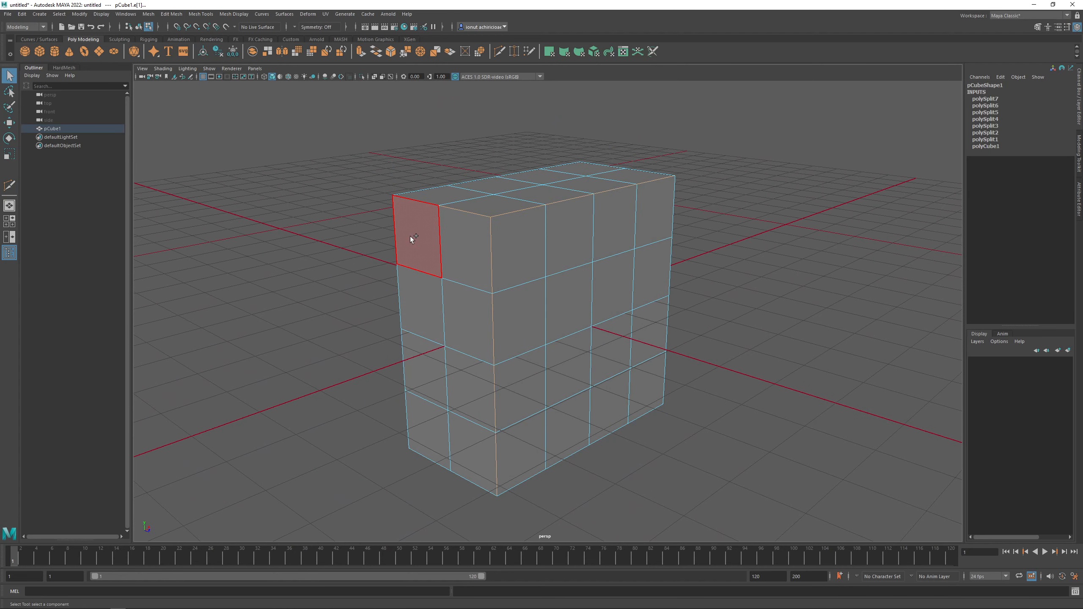
{"action": "double_click", "coordinate": [423, 188], "text": "shift"}
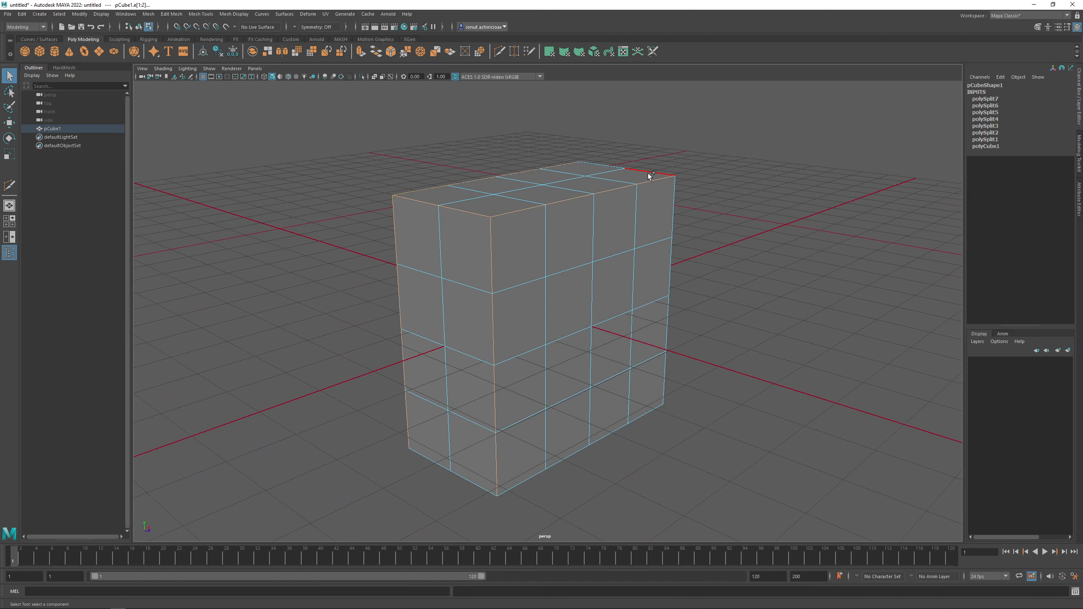
{"action": "double_click", "coordinate": [673, 207], "text": "shift"}
{"action": "left_click_drag", "start_coordinate": [700, 421], "coordinate": [614, 394], "text": "alt"}
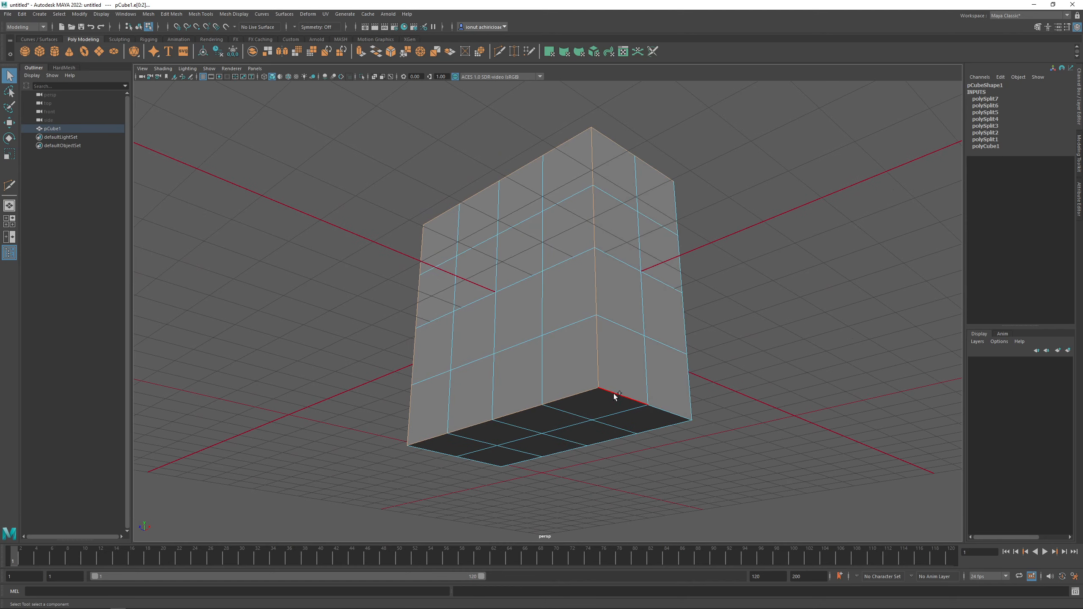
{"action": "double_click", "coordinate": [690, 400], "text": "shift"}
{"action": "left_click_drag", "start_coordinate": [669, 425], "coordinate": [295, 339], "text": "alt"}
{"action": "double_click", "coordinate": [594, 378], "text": "shift"}
Bevel the selected outer edges of the block with Chamfer off and a fraction of 0.1
{"action": "right_click_drag", "start_coordinate": [272, 254], "coordinate": [302, 255], "text": "shift"}
{"action": "left_click", "coordinate": [766, 357]}
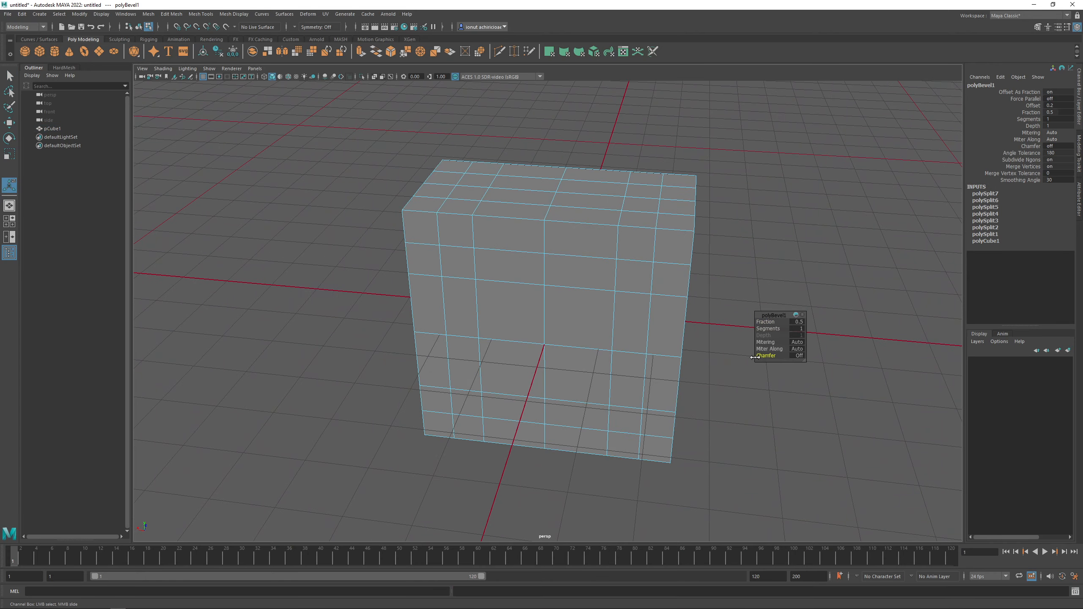
{"action": "middle_click_drag", "start_coordinate": [697, 248], "coordinate": [680, 245]}
{"action": "left_click_drag", "start_coordinate": [635, 264], "coordinate": [656, 253], "text": "alt"}
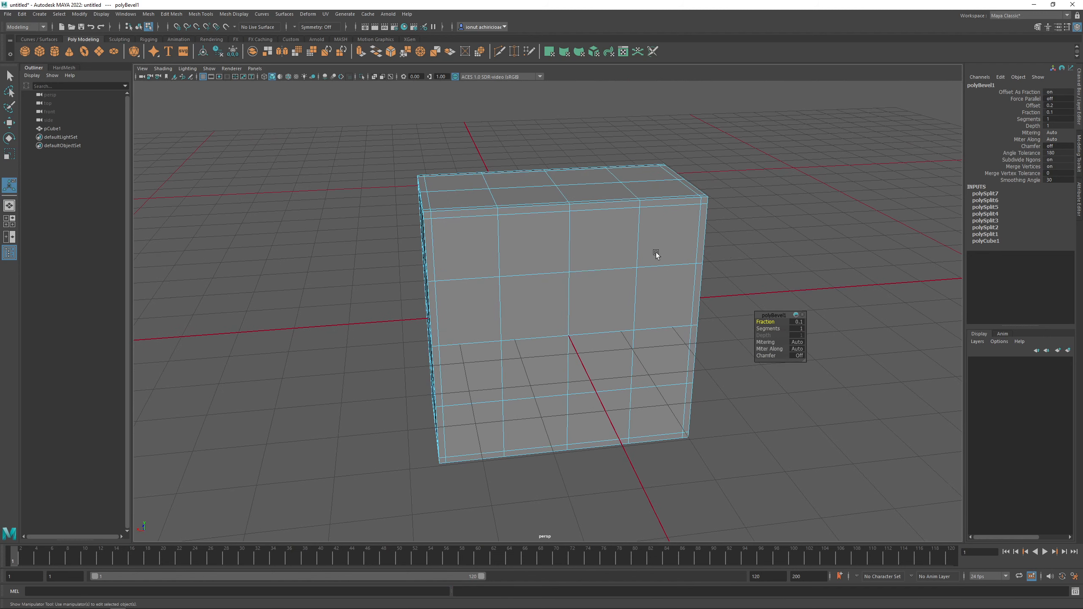
Undo the bevel on the block's outer edges
{"action": "left_click", "coordinate": [762, 328]}
{"action": "key", "text": "ctrl+z"}
{"action": "key", "text": "ctrl+z"}
{"action": "key", "text": "ctrl+z"}
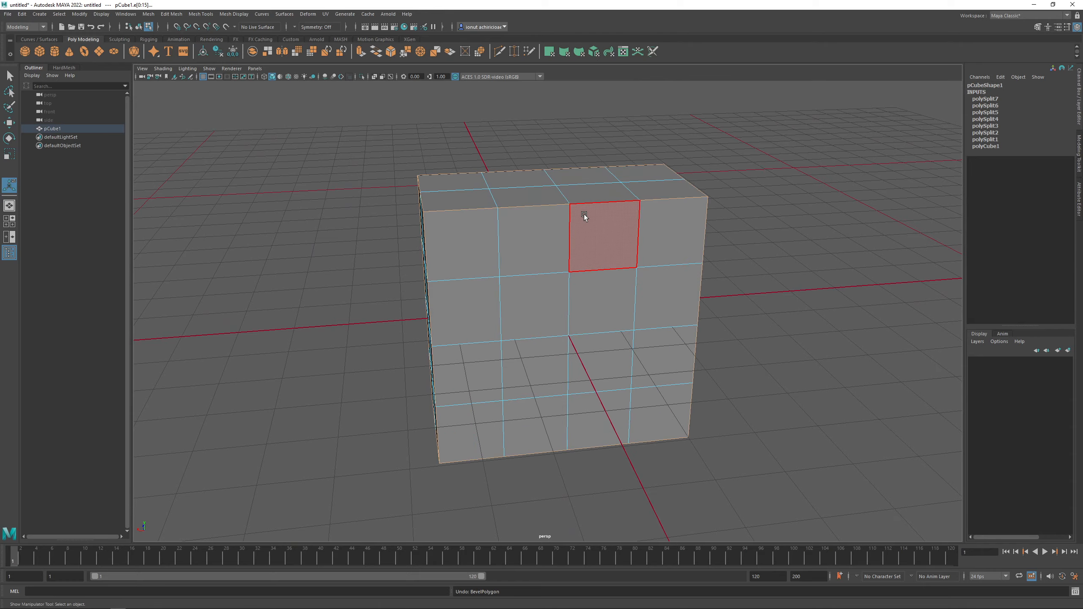
Preview the unbeveled block smoothed in object mode, examine its corners, and return to the unsmoothed display
{"action": "key", "text": "q"}
{"action": "right_click_drag", "start_coordinate": [584, 215], "coordinate": [625, 203]}
{"action": "key", "text": "3"}
{"action": "left_click", "coordinate": [747, 246]}
{"action": "left_click_drag", "start_coordinate": [654, 288], "coordinate": [574, 289], "text": "alt"}
{"action": "left_click", "coordinate": [610, 269]}
{"action": "key", "text": "1"}
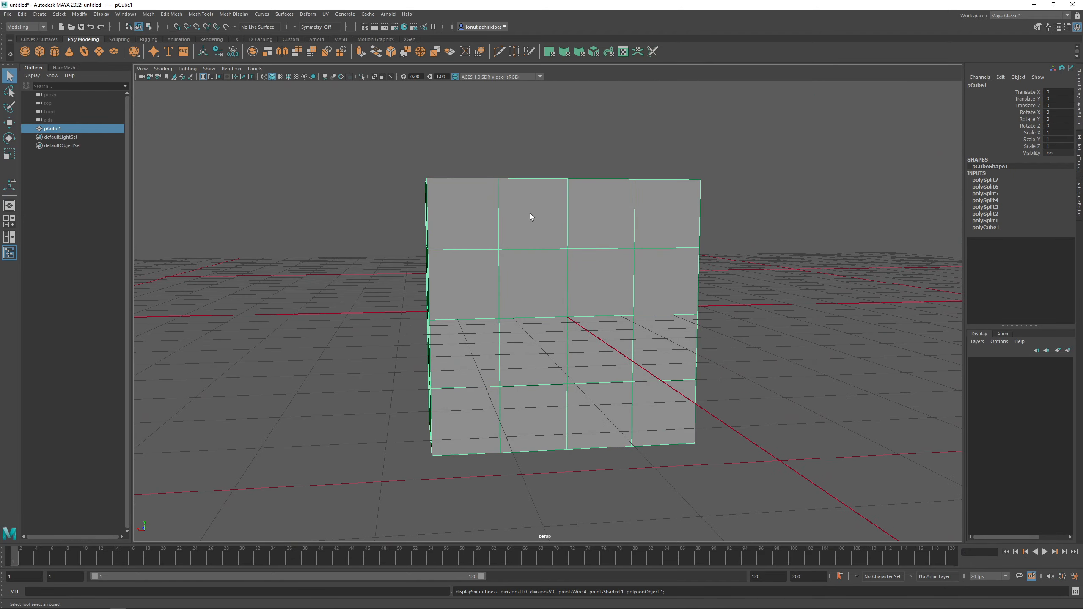
Select all hard edges of the block in edge mode using a polygon selection constraint with Smoothing set to Hard
{"action": "right_click_drag", "start_coordinate": [530, 214], "coordinate": [531, 188]}
{"action": "left_click_drag", "start_coordinate": [551, 231], "coordinate": [586, 247], "text": "alt"}
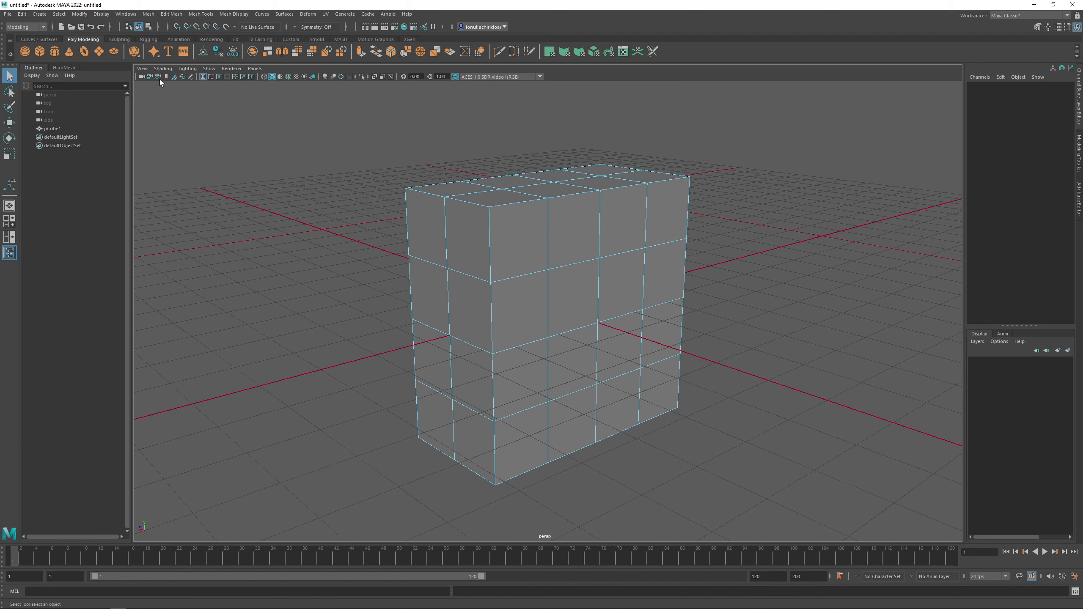
{"action": "left_click", "coordinate": [74, 15]}
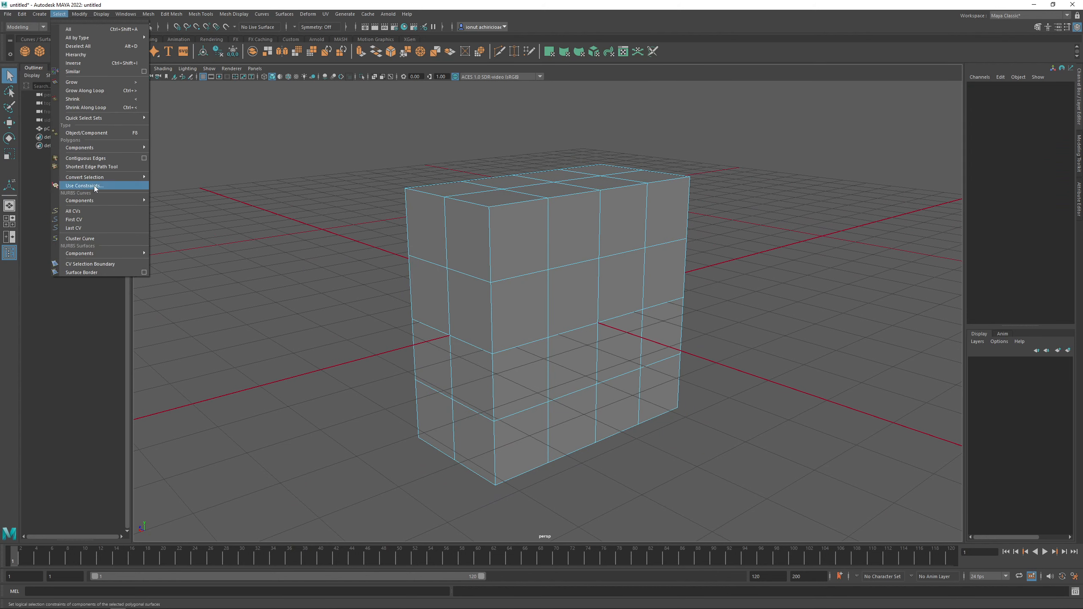
{"action": "left_click", "coordinate": [94, 186]}
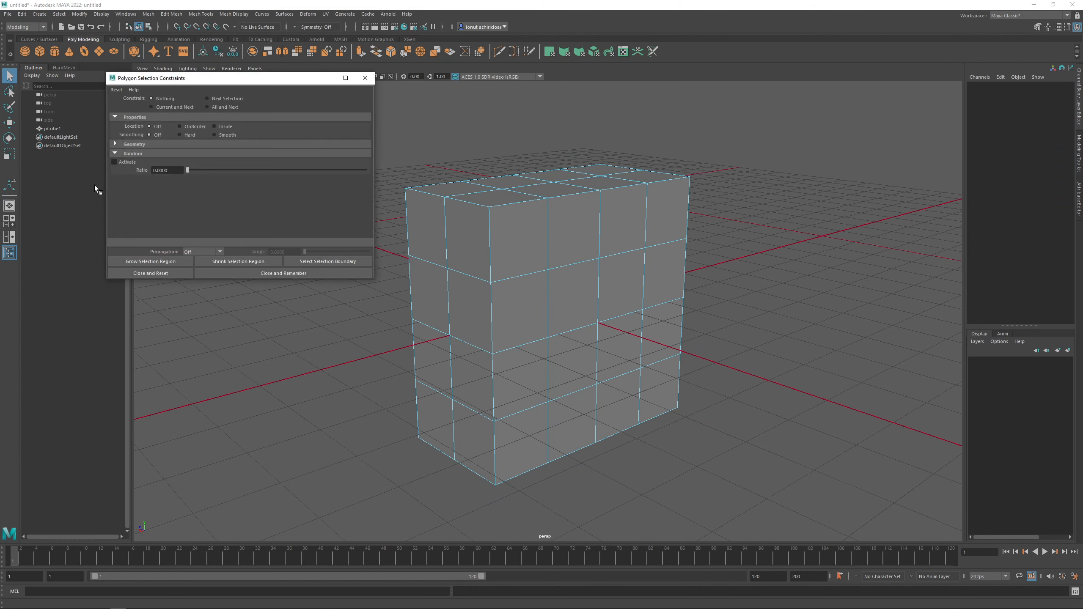
{"action": "left_click", "coordinate": [187, 135]}
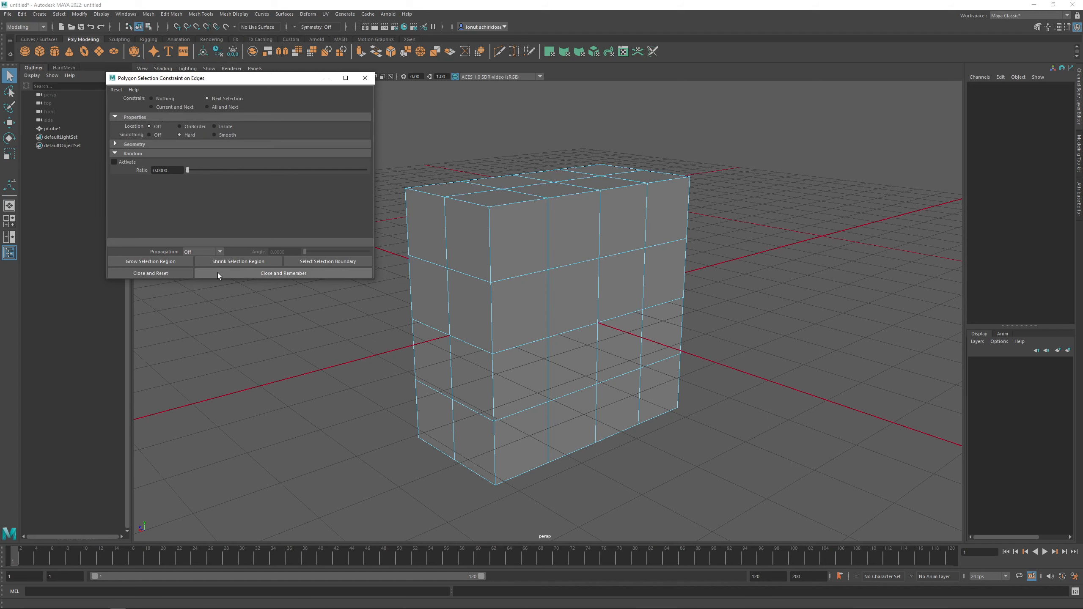
{"action": "left_click_drag", "start_coordinate": [388, 138], "coordinate": [947, 529]}
{"action": "mouse_move", "coordinate": [537, 383]}
{"action": "left_mouse_down", "text": "alt"}
{"action": "mouse_move", "coordinate": [571, 317]}
{"action": "mouse_move", "coordinate": [653, 346]}
{"action": "mouse_move", "coordinate": [593, 369]}
{"action": "mouse_move", "coordinate": [532, 367]}
{"action": "left_mouse_up", "text": "alt"}
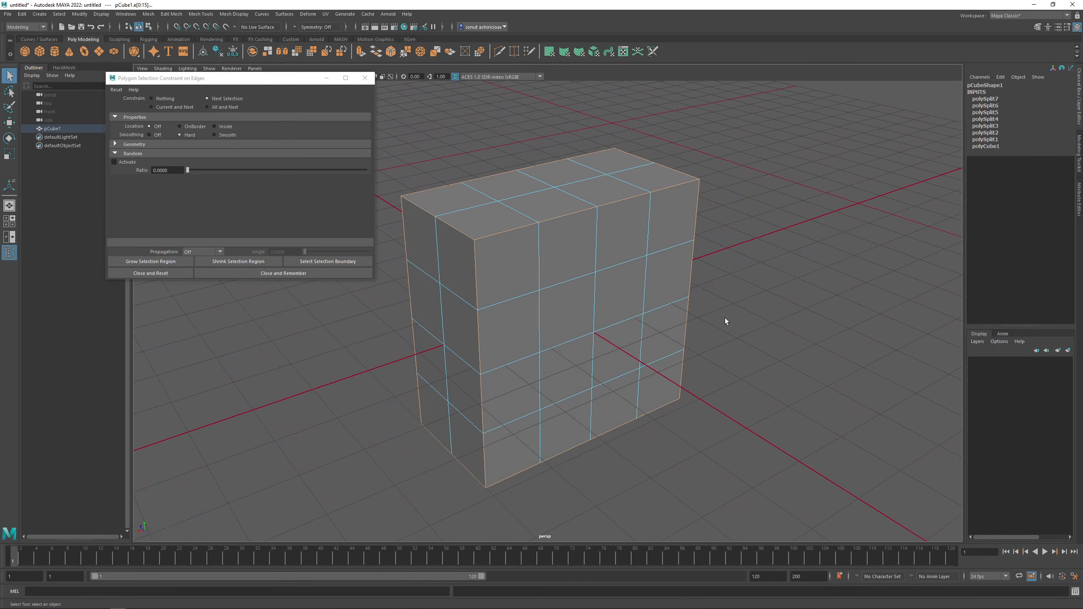
Bevel the selected hard edges with Chamfer off and a fraction of 0.17
{"action": "right_click_drag", "start_coordinate": [739, 255], "coordinate": [777, 255], "text": "shift"}
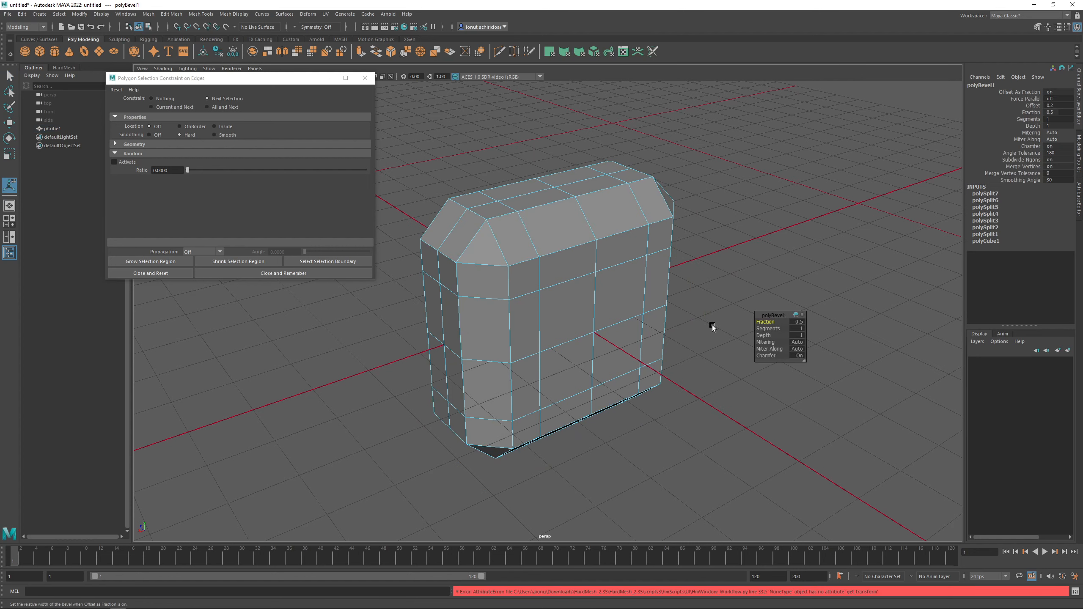
{"action": "left_click", "coordinate": [760, 357]}
{"action": "left_click_drag", "start_coordinate": [768, 323], "coordinate": [760, 323]}
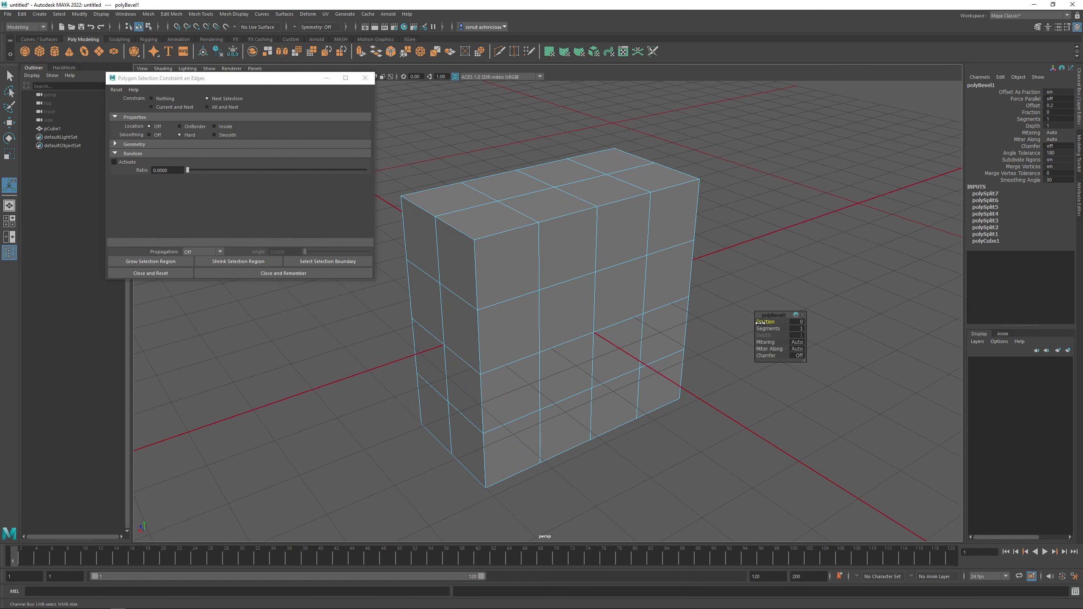
{"action": "left_click_drag", "start_coordinate": [689, 253], "coordinate": [726, 249]}
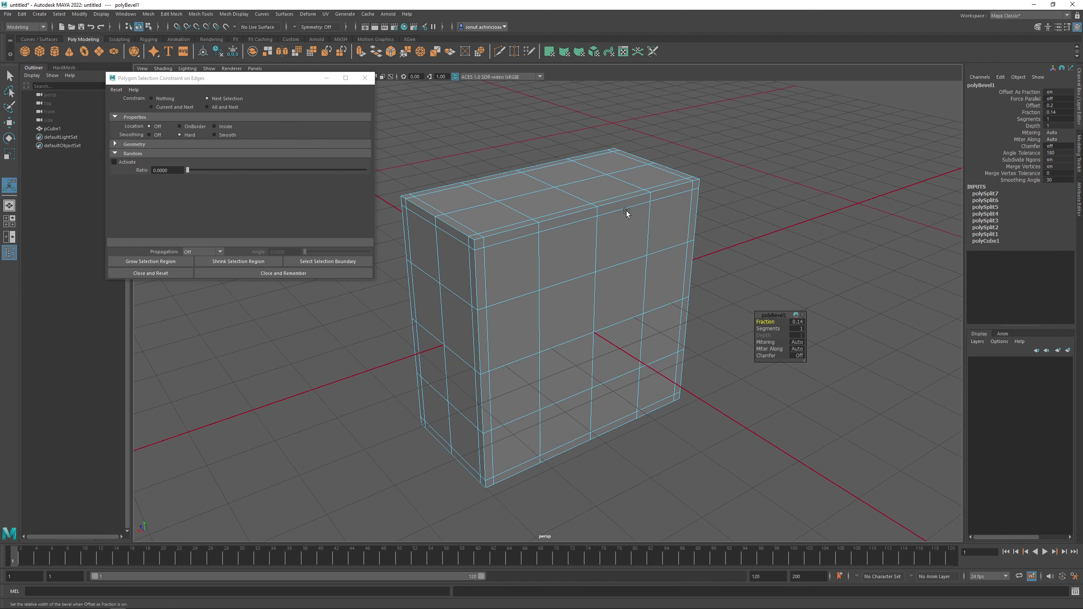
{"action": "left_click_drag", "start_coordinate": [566, 215], "coordinate": [505, 235], "text": "alt"}
{"action": "middle_click_drag", "start_coordinate": [505, 236], "coordinate": [513, 245]}
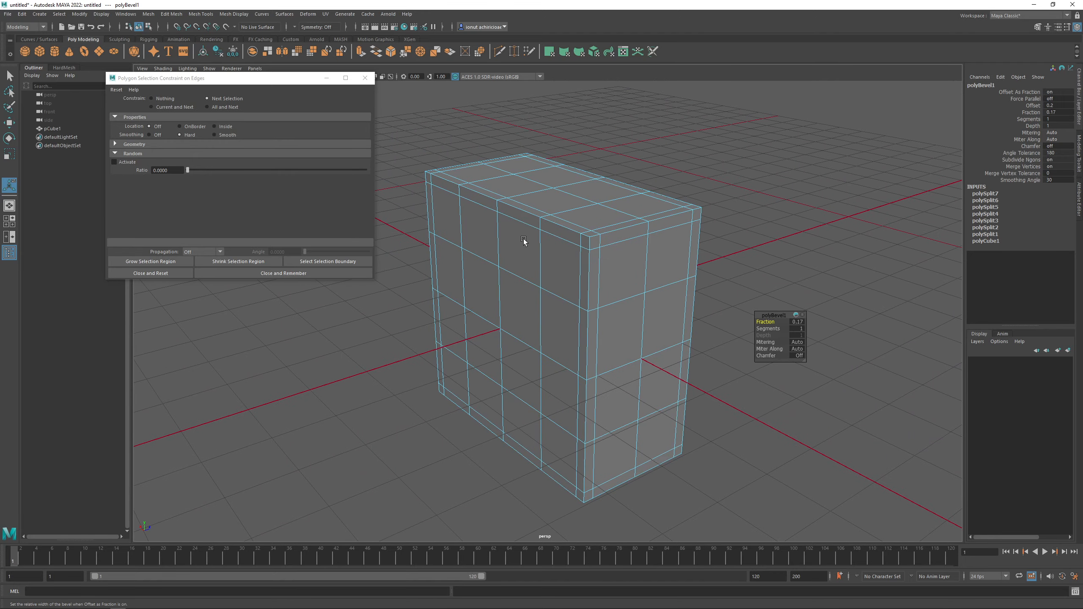
Preview the beveled block smoothed in object mode and examine its rounded edges
{"action": "right_click_drag", "start_coordinate": [523, 239], "coordinate": [554, 229]}
{"action": "left_click", "coordinate": [806, 271]}
{"action": "left_click_drag", "start_coordinate": [806, 271], "coordinate": [712, 279], "text": "alt"}
{"action": "left_click_drag", "start_coordinate": [529, 251], "coordinate": [567, 252], "text": "alt"}
{"action": "left_click", "coordinate": [548, 264]}
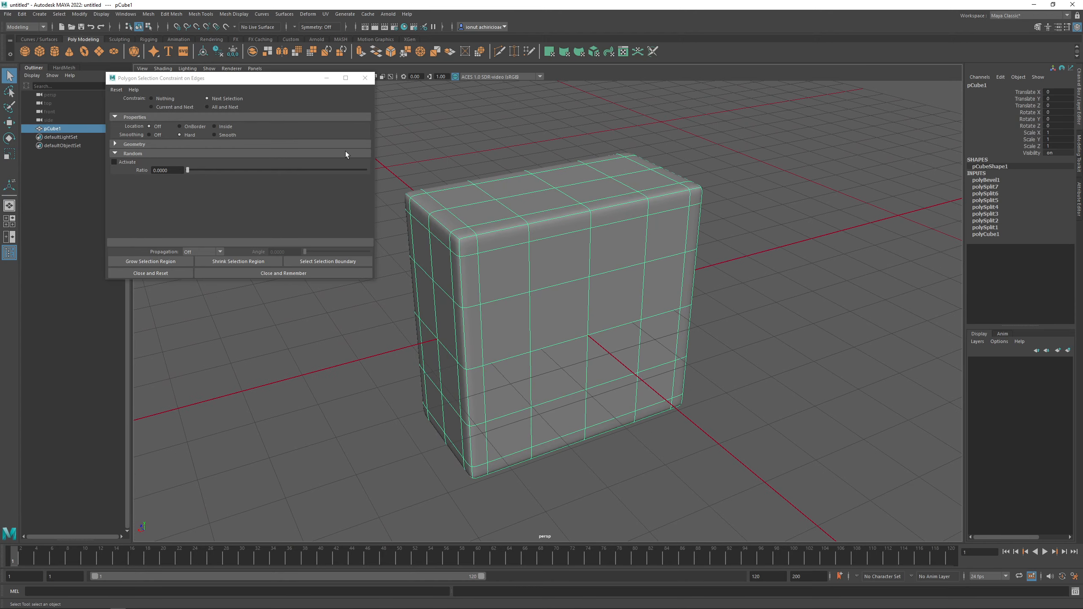
Close and reset the polygon selection constraints, and return the beveled block to its unsmoothed display
{"action": "left_click", "coordinate": [151, 273]}
{"action": "left_click_drag", "start_coordinate": [387, 179], "coordinate": [519, 280], "text": "alt"}
{"action": "left_click", "coordinate": [790, 272]}
{"action": "left_click", "coordinate": [519, 279]}
{"action": "left_click_drag", "start_coordinate": [598, 281], "coordinate": [573, 276], "text": "alt"}
{"action": "key", "text": "1"}
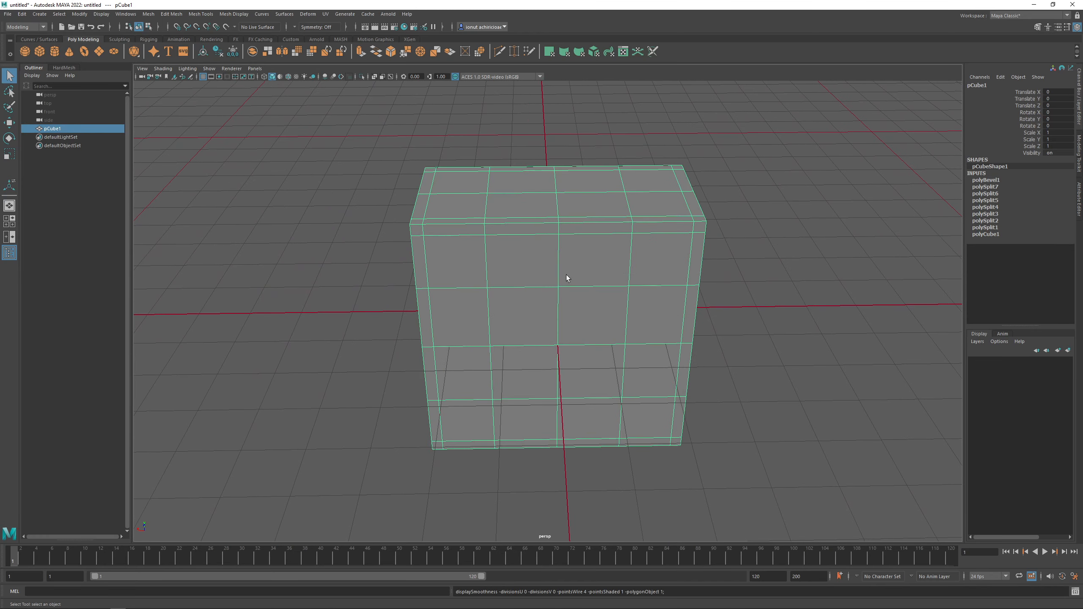
Apply Smooth to the beveled block with 2 divisions
{"action": "right_click", "coordinate": [757, 214], "text": "shift"}
{"action": "left_click", "coordinate": [752, 263]}
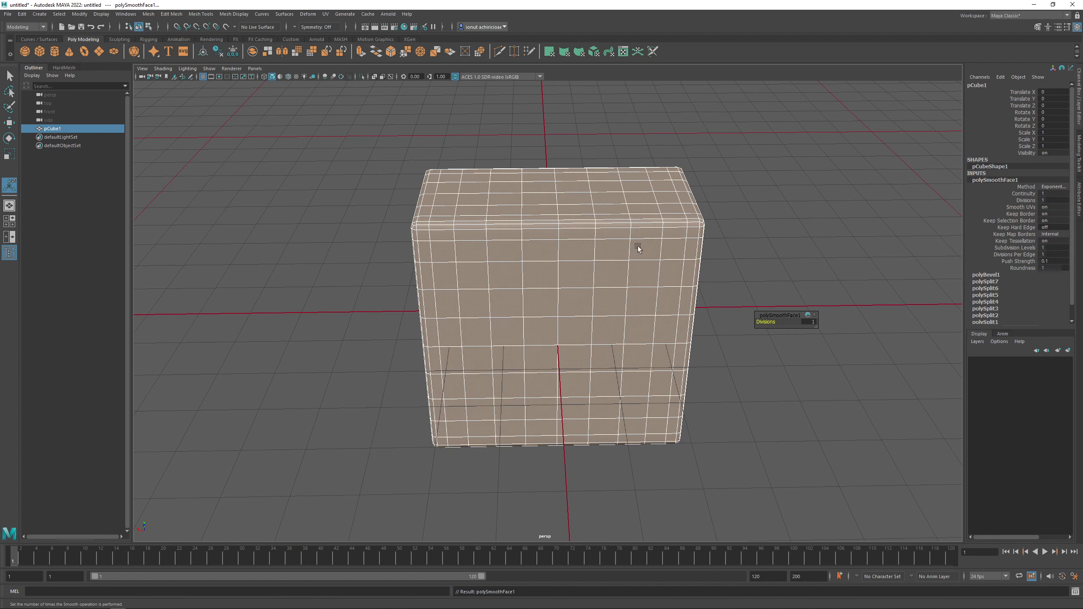
{"action": "type", "text": "2"}
{"action": "key", "text": "Return"}
{"action": "left_click", "coordinate": [758, 239]}
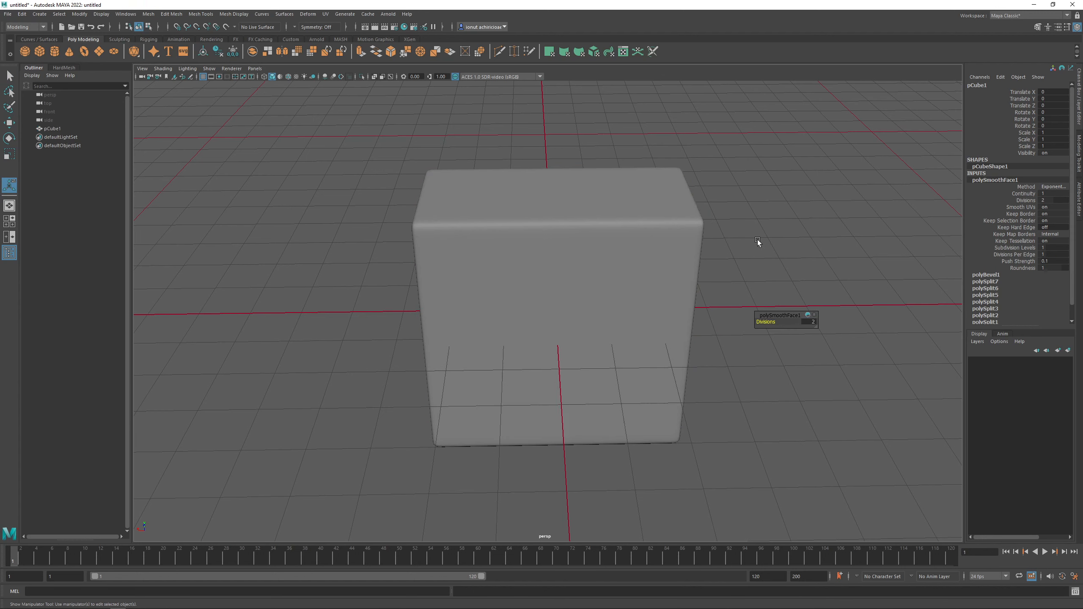
Inspect the smoothed block's mesh density, delete its construction history, and switch to ZBrush
{"action": "left_click", "coordinate": [610, 254]}
{"action": "left_click_drag", "start_coordinate": [609, 254], "coordinate": [583, 246], "text": "alt"}
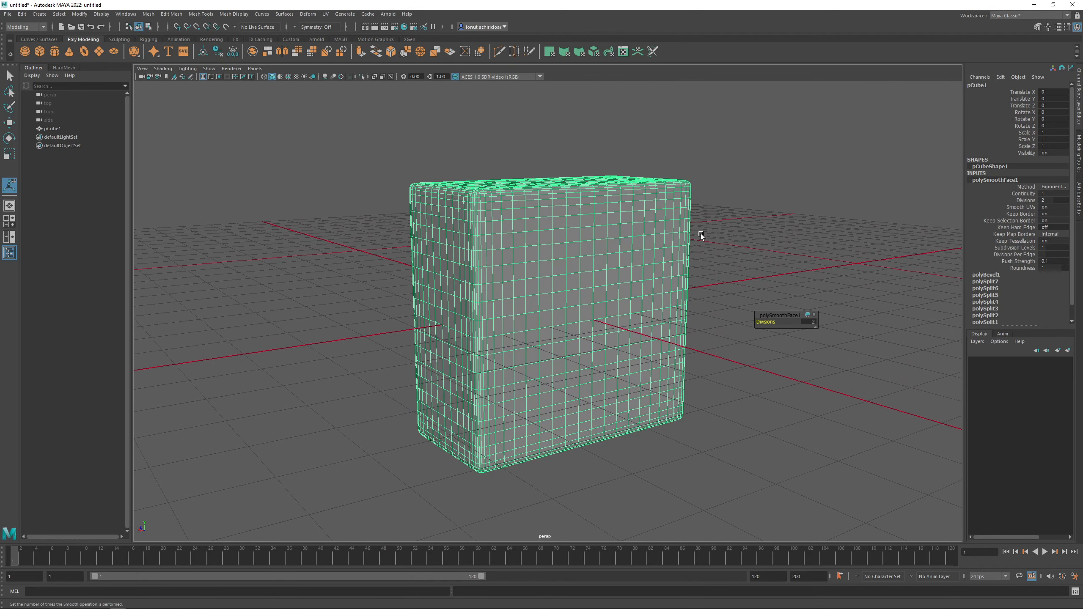
{"action": "left_click", "coordinate": [786, 244]}
{"action": "left_click", "coordinate": [617, 243]}
{"action": "left_click_drag", "start_coordinate": [617, 243], "coordinate": [593, 255], "text": "alt"}
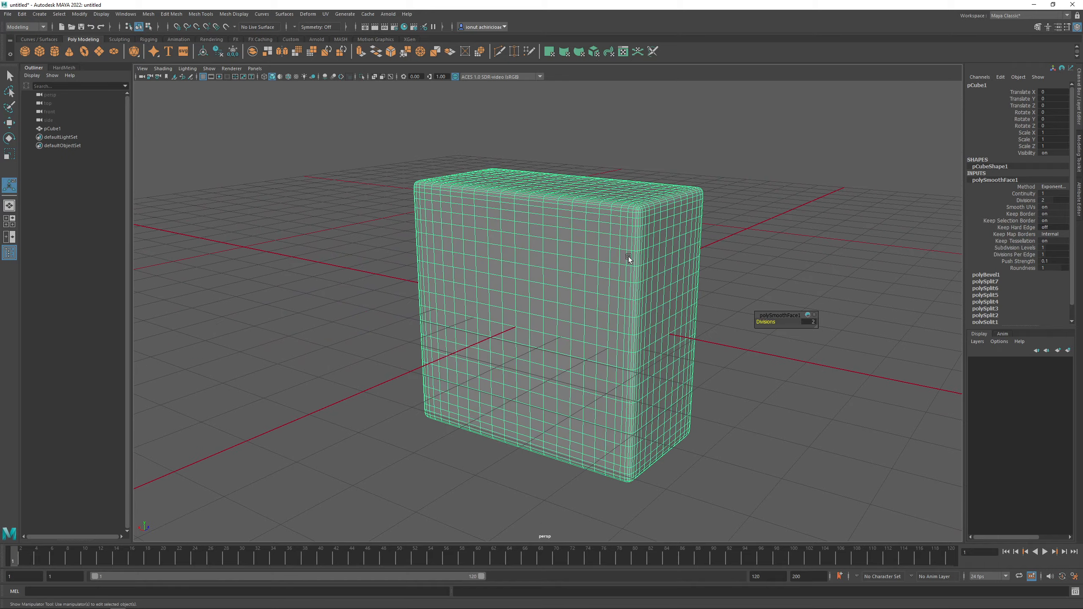
{"action": "key", "text": "alt+shift+d"}
{"action": "left_click", "coordinate": [1031, 7]}
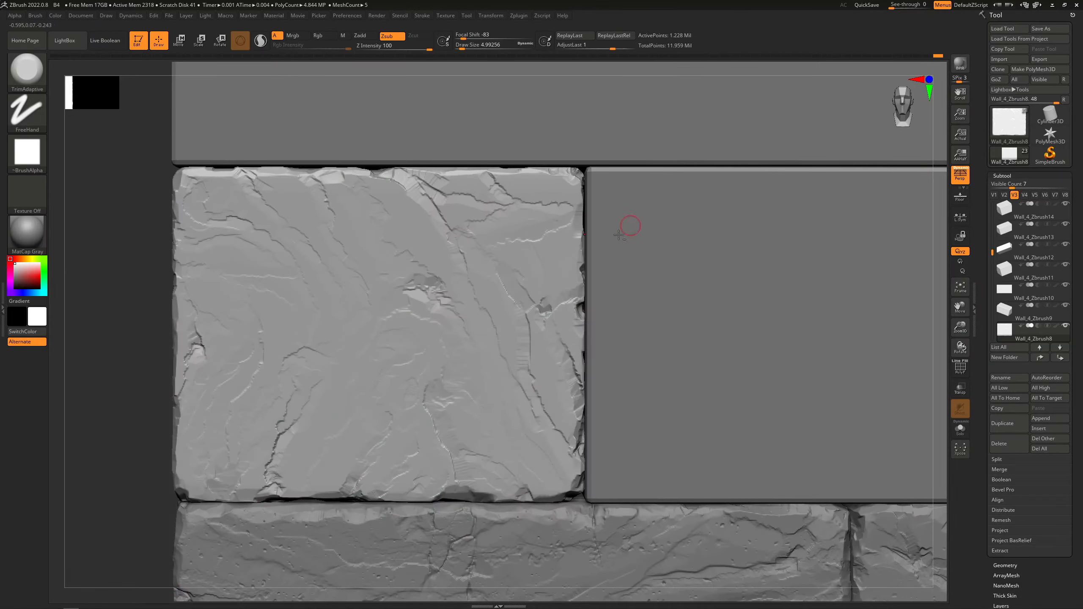
Make the plain wide brick beside the sculpted stone the active subtool and examine its topology with PolyFrame on
{"action": "right_click_drag", "start_coordinate": [830, 334], "coordinate": [534, 338], "text": "alt"}
{"action": "left_click", "coordinate": [637, 288], "text": "alt"}
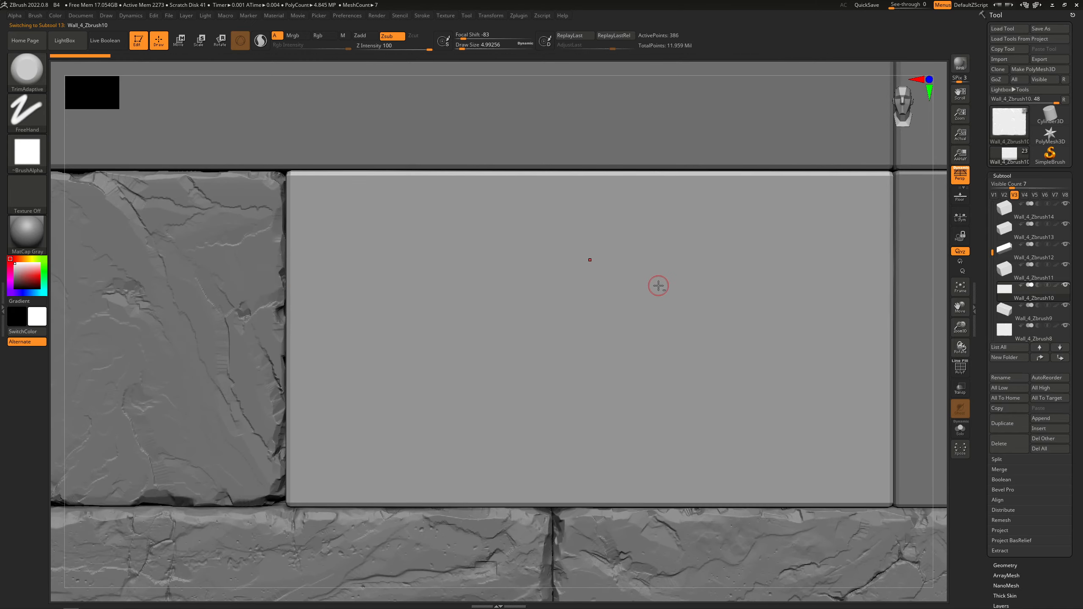
{"action": "key", "text": "shift+f"}
{"action": "right_click_drag", "start_coordinate": [656, 285], "coordinate": [496, 271]}
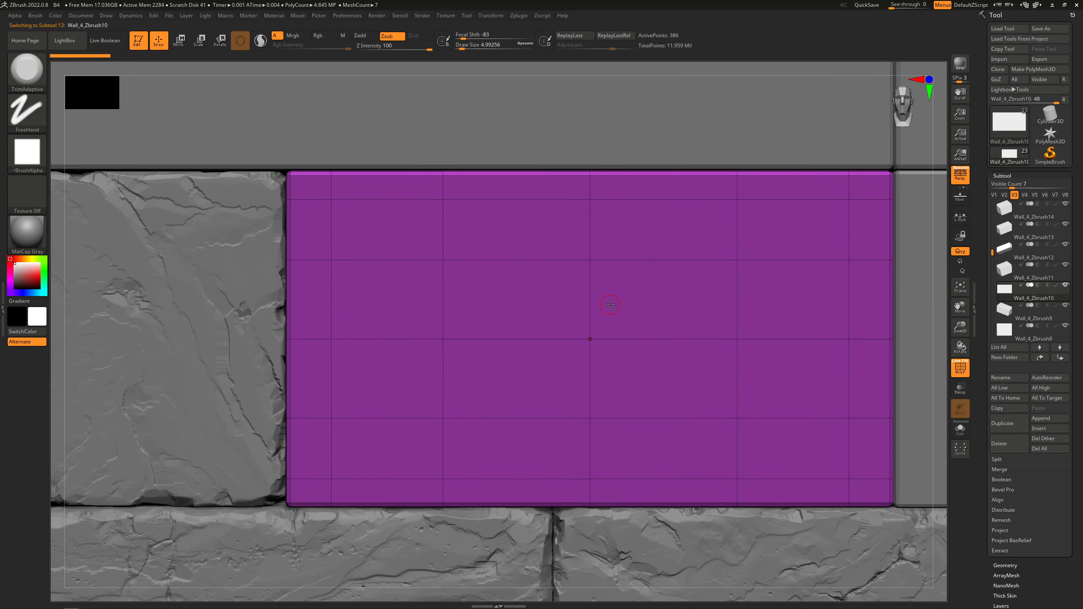
{"action": "right_click_drag", "start_coordinate": [612, 306], "coordinate": [521, 251], "text": "alt"}
{"action": "right_click_drag", "start_coordinate": [589, 256], "coordinate": [561, 289], "text": "alt"}
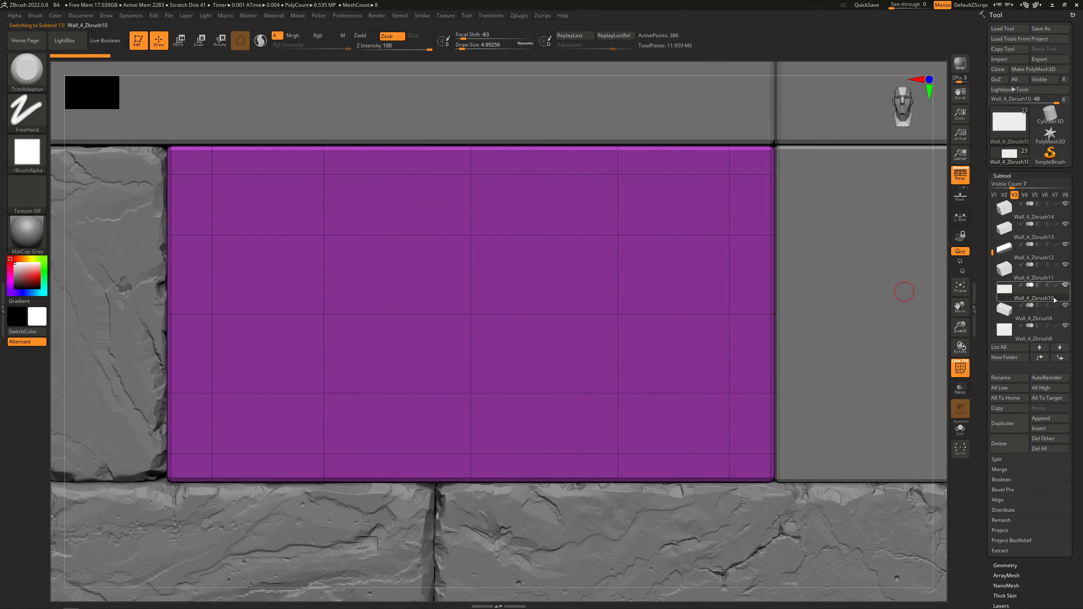
{"action": "right_click_drag", "start_coordinate": [431, 262], "coordinate": [491, 259], "text": "alt"}
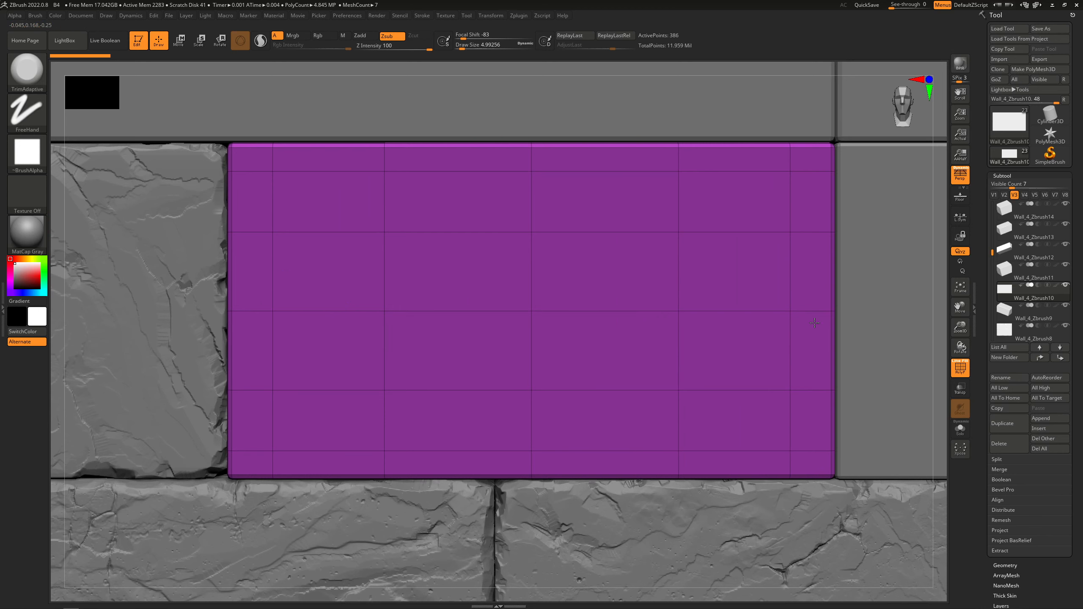
Turn off PolyFrame and hide all subtools except the plain Wall_4_Zbrush10 brick
{"action": "key", "text": "shift+f"}
{"action": "right_click_drag", "start_coordinate": [437, 315], "coordinate": [459, 314], "text": "alt"}
{"action": "left_click", "coordinate": [1067, 288], "text": "shift"}
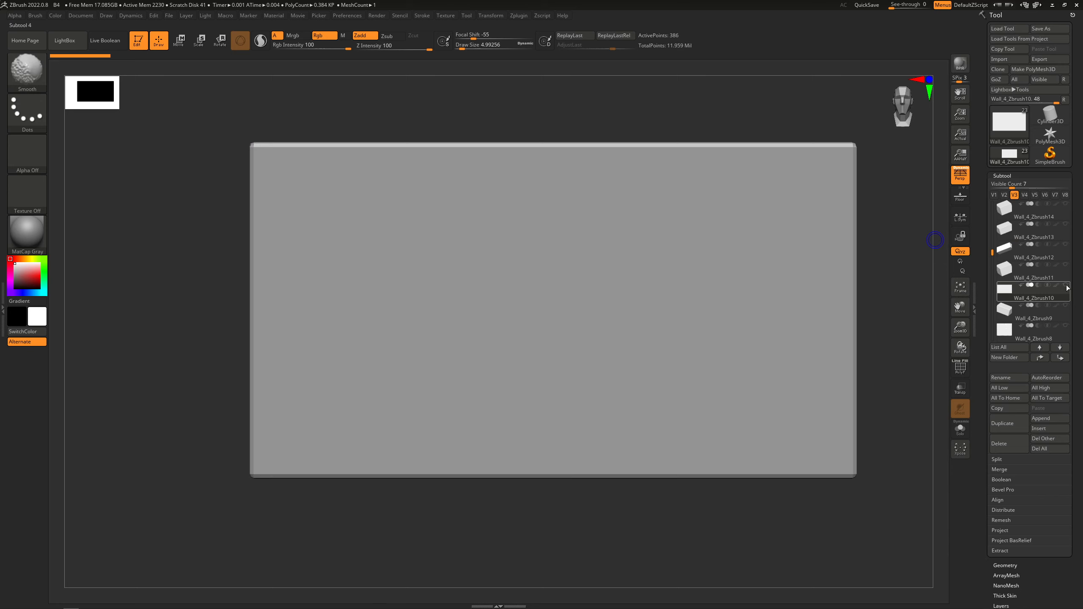
Choose the TrimAdaptive brush and collapse the Subtool section
{"action": "key", "text": "b"}
{"action": "key", "text": "t"}
{"action": "key", "text": "a"}
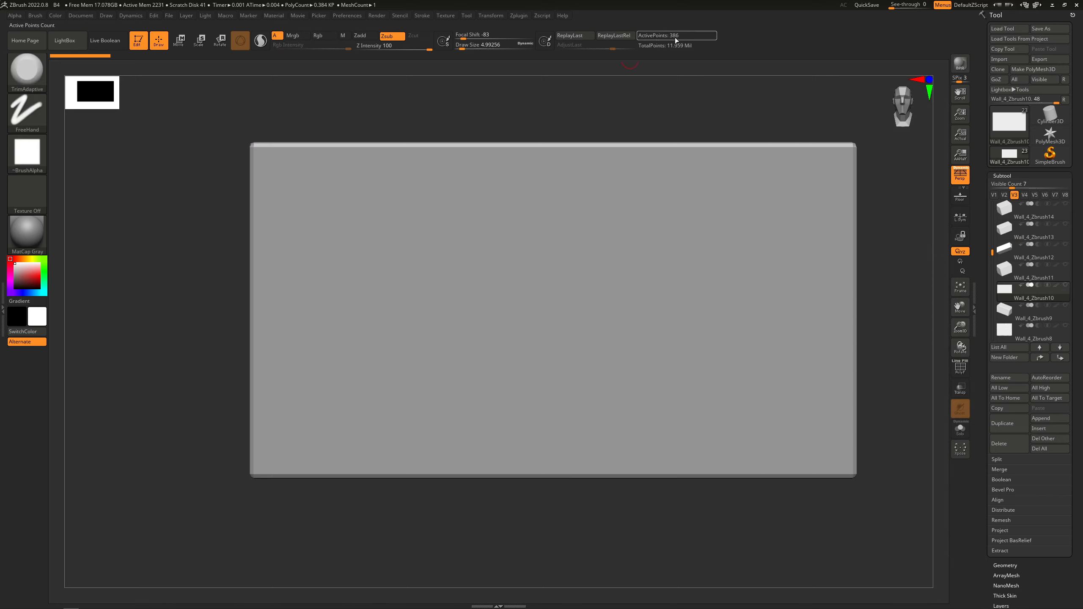
{"action": "left_click", "coordinate": [1006, 176]}
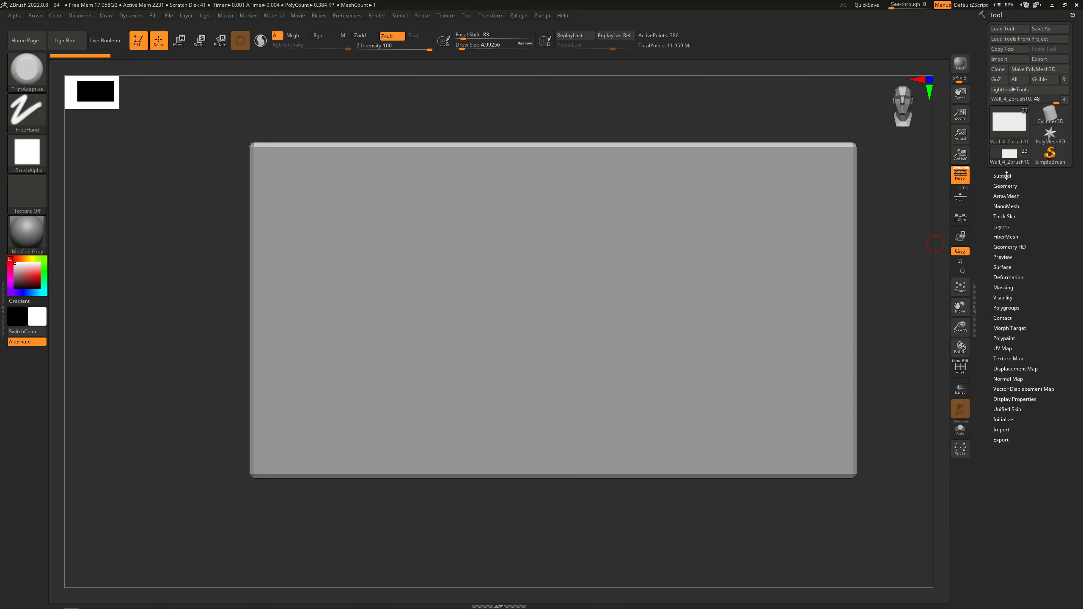
Show the brick's PolyFrame, divide its mesh three times to subdivision level 4, and open the Geometry settings
{"action": "left_click", "coordinate": [960, 367]}
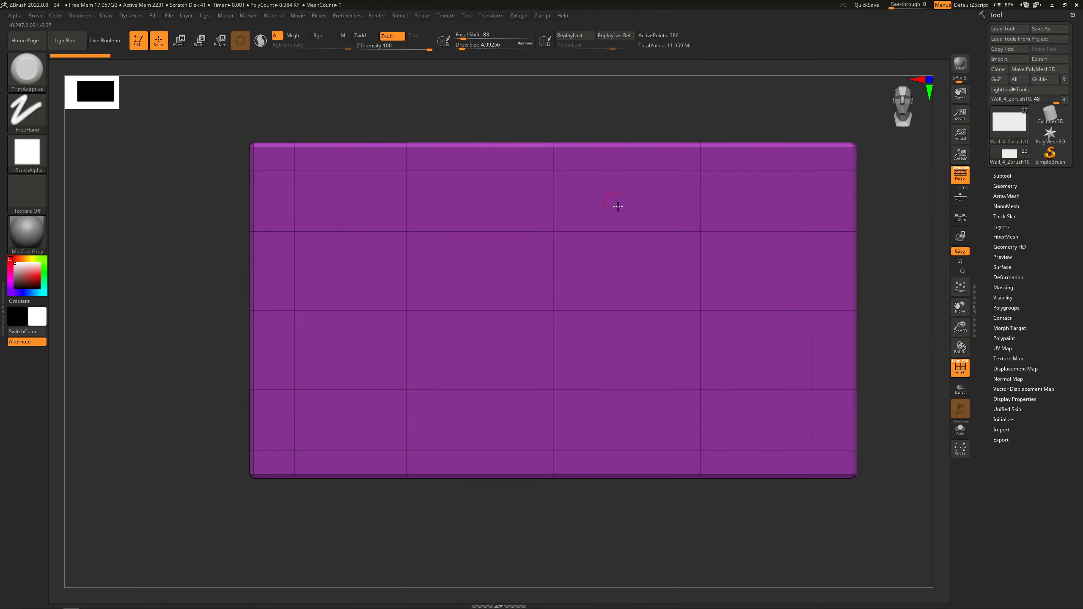
{"action": "key", "text": "ctrl"}
{"action": "key", "text": "ctrl+d"}
{"action": "key", "text": "ctrl+d"}
{"action": "right_click_drag", "start_coordinate": [414, 197], "coordinate": [525, 206]}
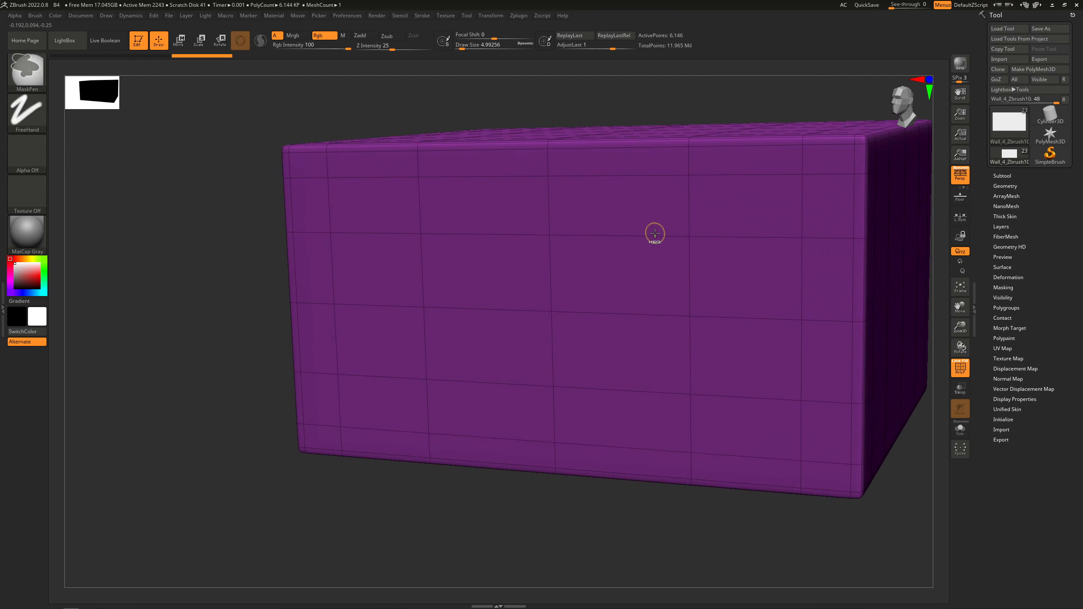
{"action": "key", "text": "ctrl+d"}
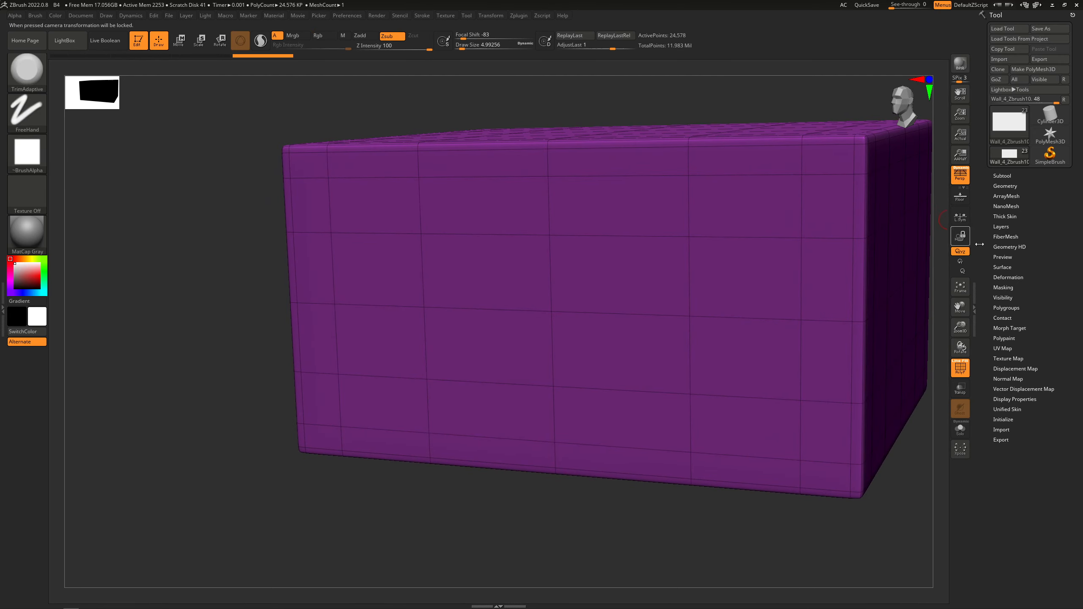
{"action": "left_click", "coordinate": [1003, 186]}
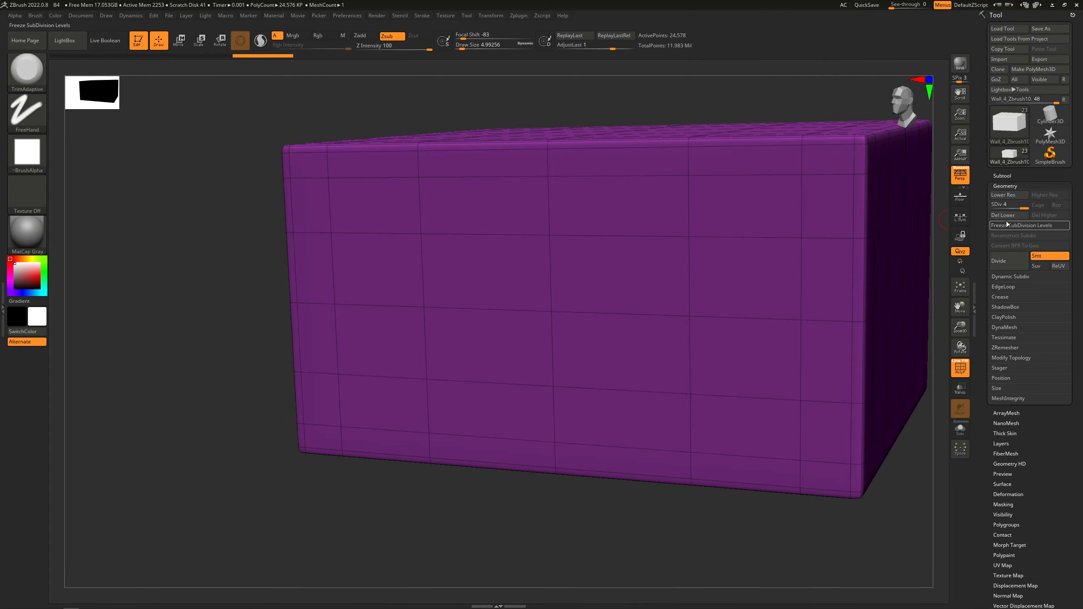
Delete the brick's lower subdivision levels and DynaMesh it at resolution 2000
{"action": "mouse_move", "coordinate": [834, 184]}
{"action": "right_mouse_down"}
{"action": "mouse_move", "coordinate": [819, 203]}
{"action": "mouse_move", "coordinate": [841, 175]}
{"action": "right_mouse_up"}
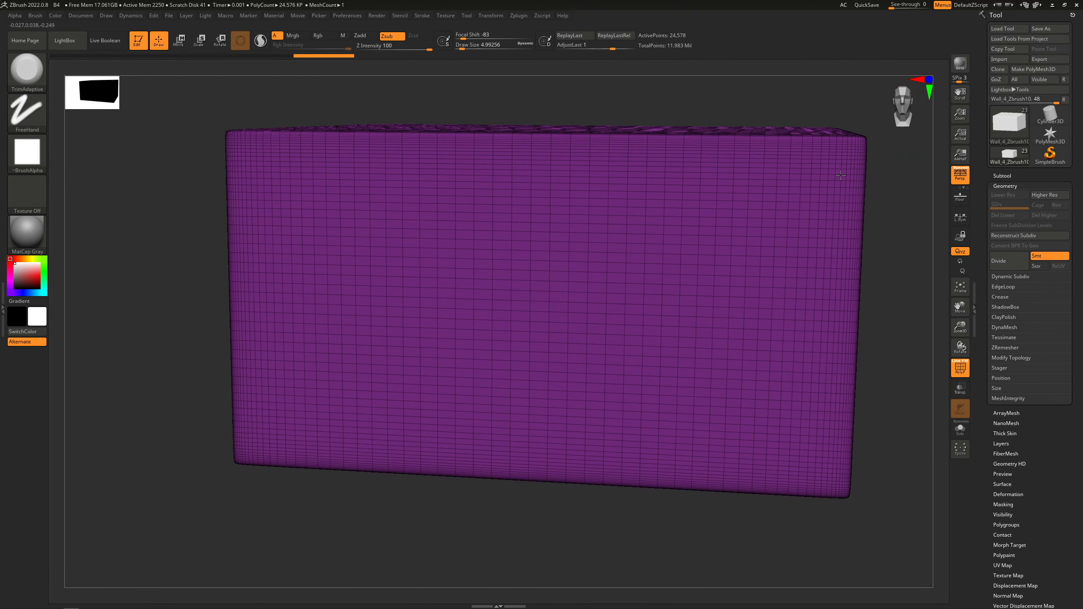
{"action": "left_click", "coordinate": [1004, 187]}
{"action": "left_click", "coordinate": [1003, 186]}
{"action": "left_click", "coordinate": [1004, 327]}
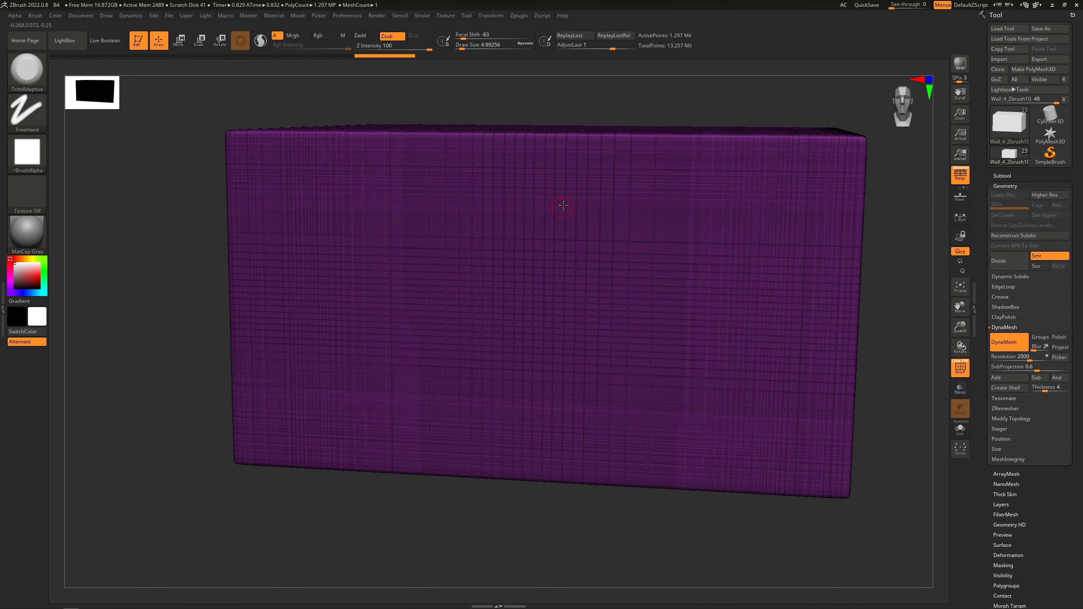
Undo the last remesh and DynaMesh the brick at resolution 2280
{"action": "mouse_move", "coordinate": [566, 205]}
{"action": "right_mouse_down"}
{"action": "mouse_move", "coordinate": [553, 222]}
{"action": "mouse_move", "coordinate": [573, 208]}
{"action": "right_mouse_up"}
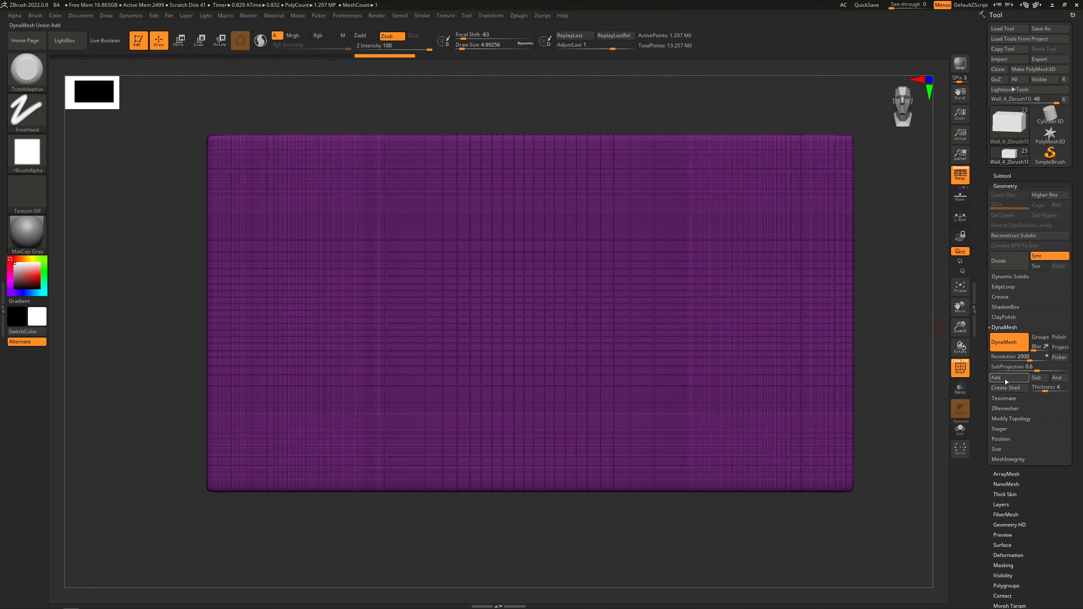
{"action": "key", "text": "ctrl+z"}
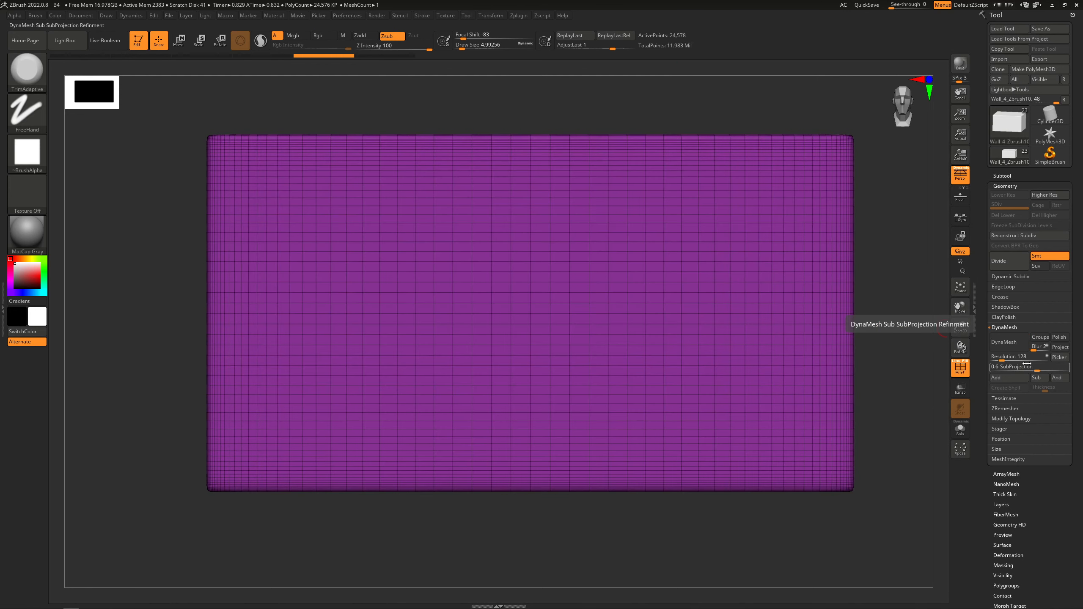
{"action": "left_click_drag", "start_coordinate": [1003, 360], "coordinate": [1034, 360]}
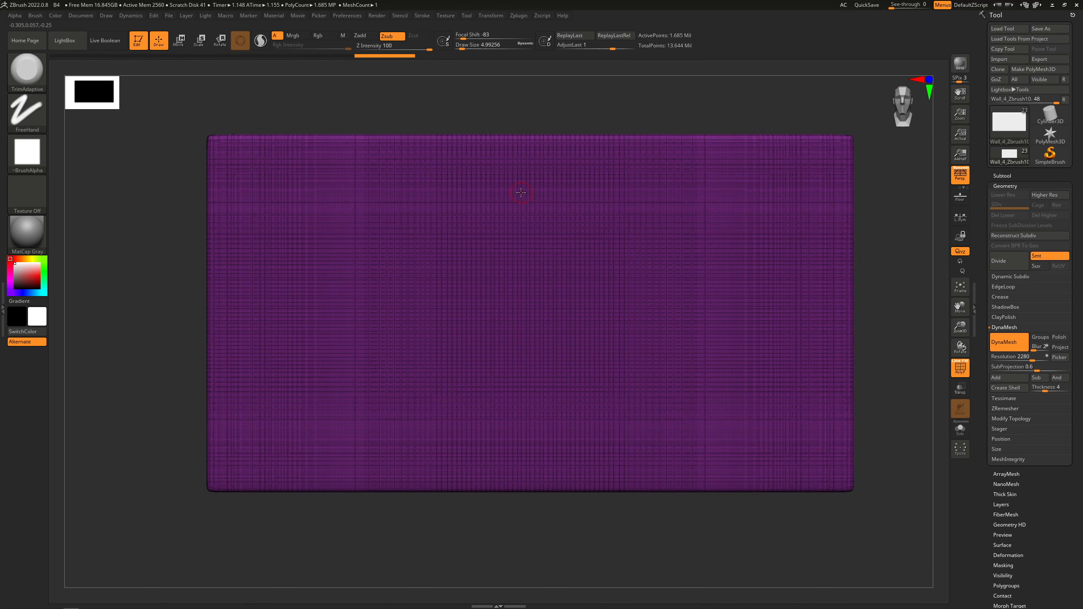
{"action": "mouse_move", "coordinate": [522, 189]}
{"action": "right_mouse_down"}
{"action": "mouse_move", "coordinate": [525, 217]}
{"action": "mouse_move", "coordinate": [537, 208]}
{"action": "mouse_move", "coordinate": [525, 199]}
{"action": "right_mouse_up"}
Turn off PolyFrame and choose the square Alpha 28 for the TrimAdaptive brush
{"action": "key", "text": "shift+f"}
{"action": "mouse_move", "coordinate": [428, 190]}
{"action": "right_mouse_down", "text": "alt"}
{"action": "mouse_move", "coordinate": [486, 222]}
{"action": "mouse_move", "coordinate": [441, 204]}
{"action": "right_mouse_up", "text": "alt"}
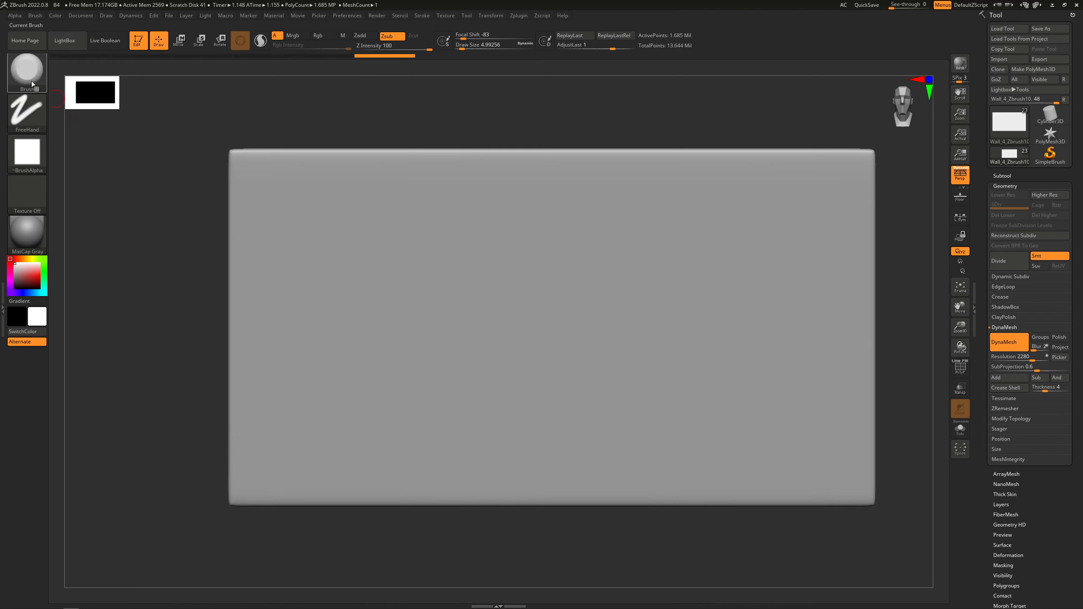
{"action": "key", "text": "b"}
{"action": "left_click", "coordinate": [27, 152]}
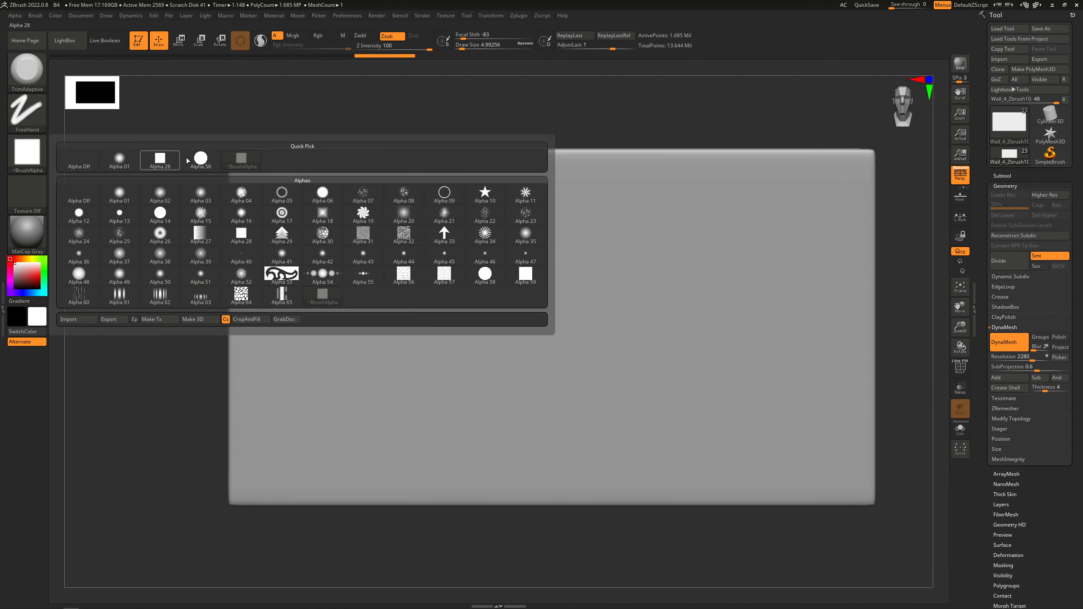
{"action": "mouse_move", "coordinate": [204, 162]}
{"action": "mouse_move", "coordinate": [239, 163]}
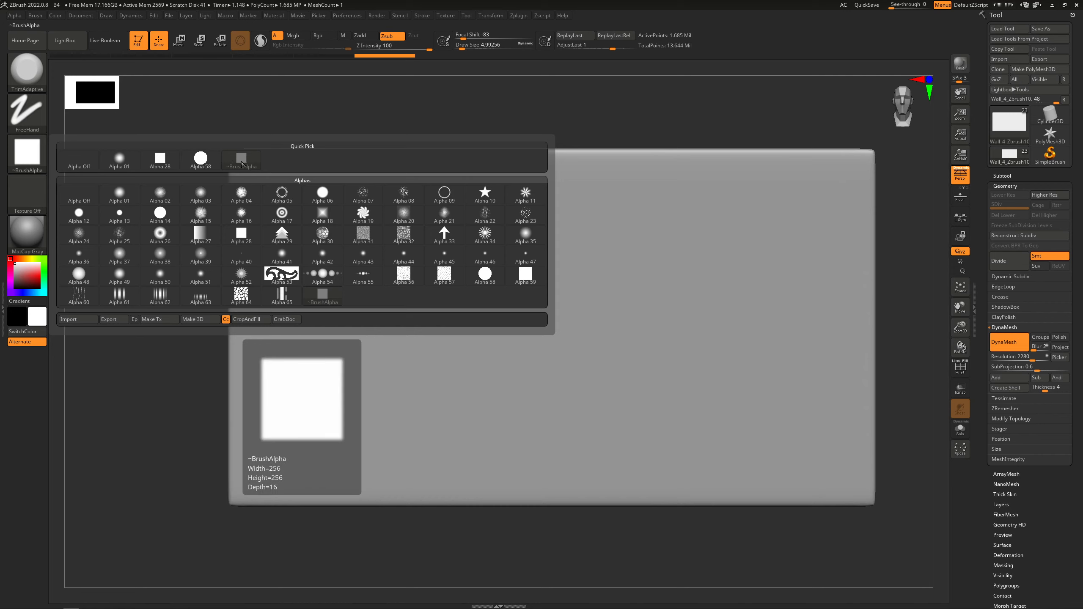
{"action": "mouse_move", "coordinate": [160, 166]}
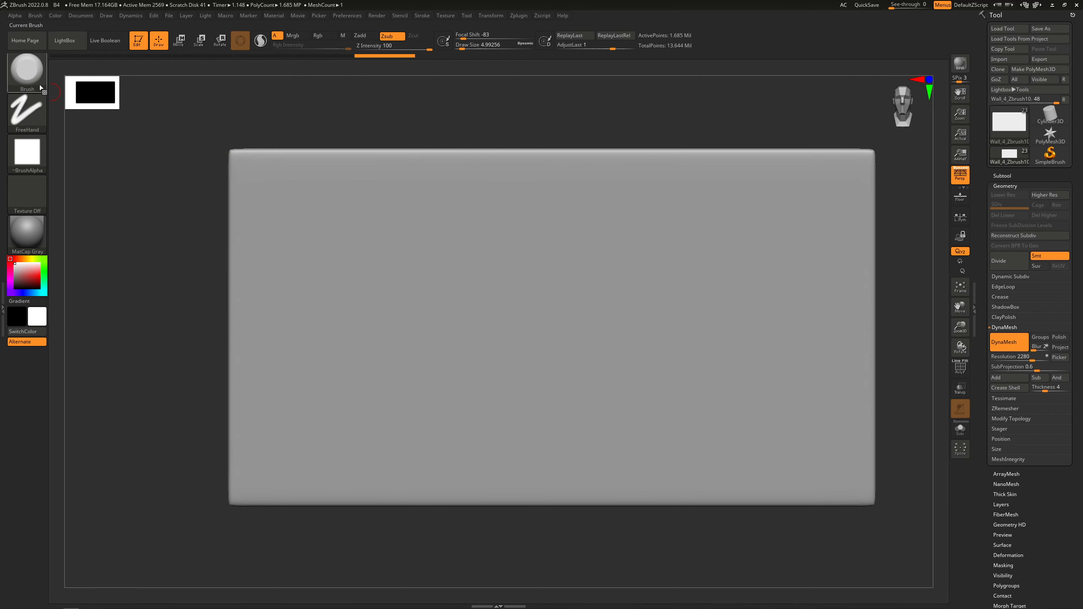
{"action": "left_click", "coordinate": [27, 152]}
{"action": "mouse_move", "coordinate": [528, 277]}
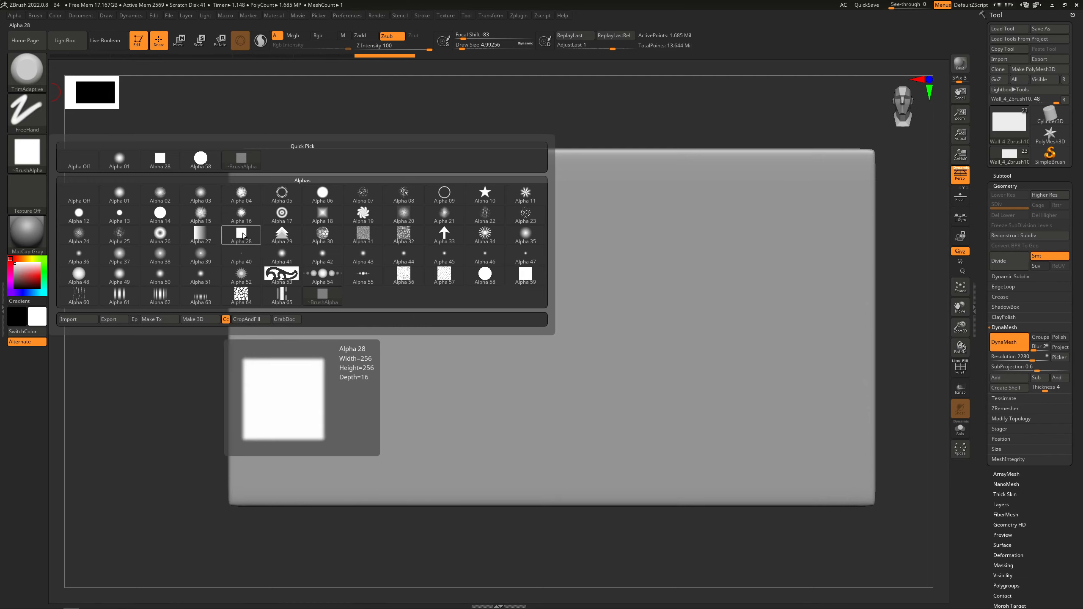
{"action": "left_click", "coordinate": [243, 236]}
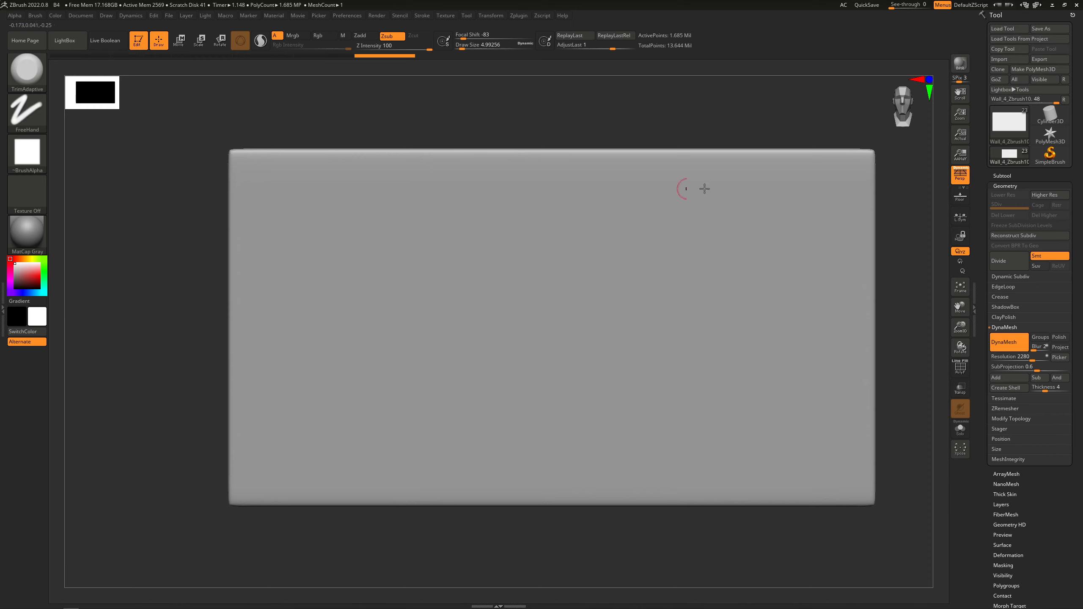
Frame the brick at an angle showing its top front edge and set the brush's Draw Size to about 8.42
{"action": "key", "text": "f"}
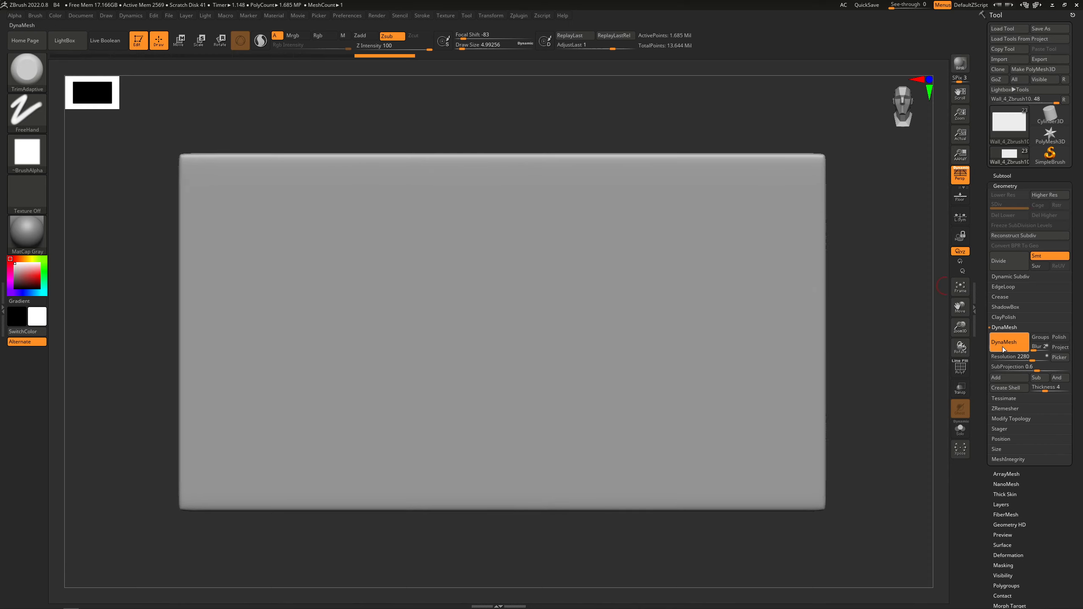
{"action": "right_click_drag", "start_coordinate": [654, 234], "coordinate": [649, 251]}
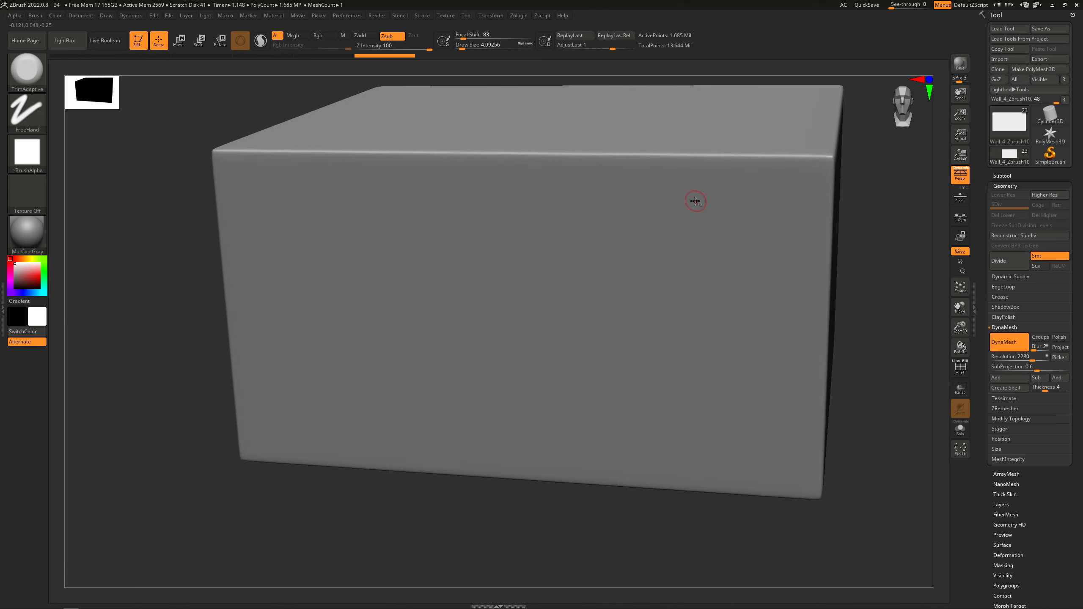
{"action": "right_click_drag", "start_coordinate": [695, 202], "coordinate": [681, 204]}
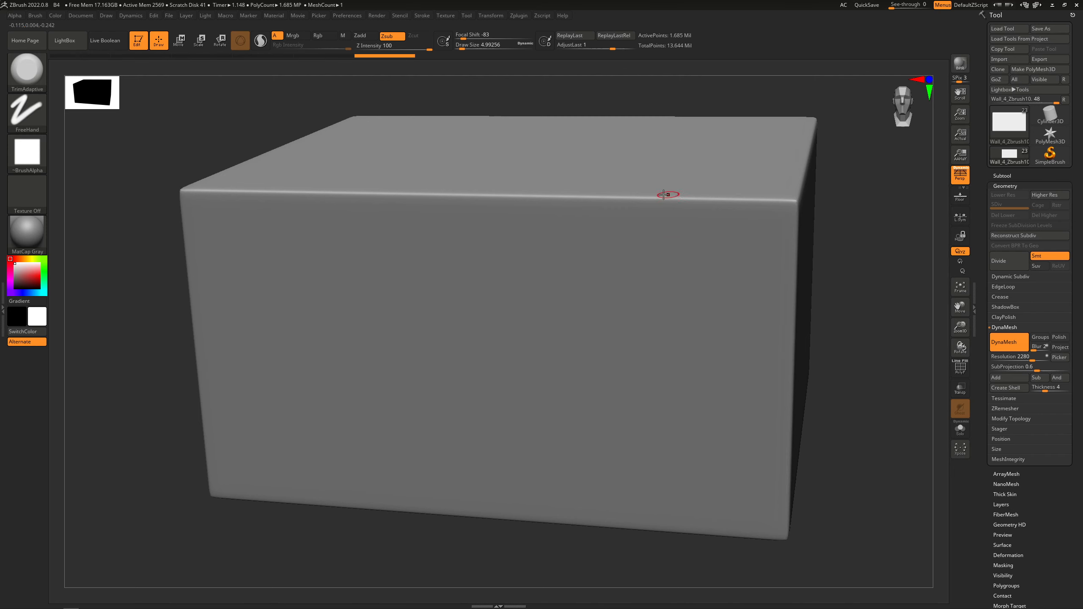
{"action": "right_click", "coordinate": [655, 205]}
{"action": "left_click_drag", "start_coordinate": [654, 207], "coordinate": [656, 207]}
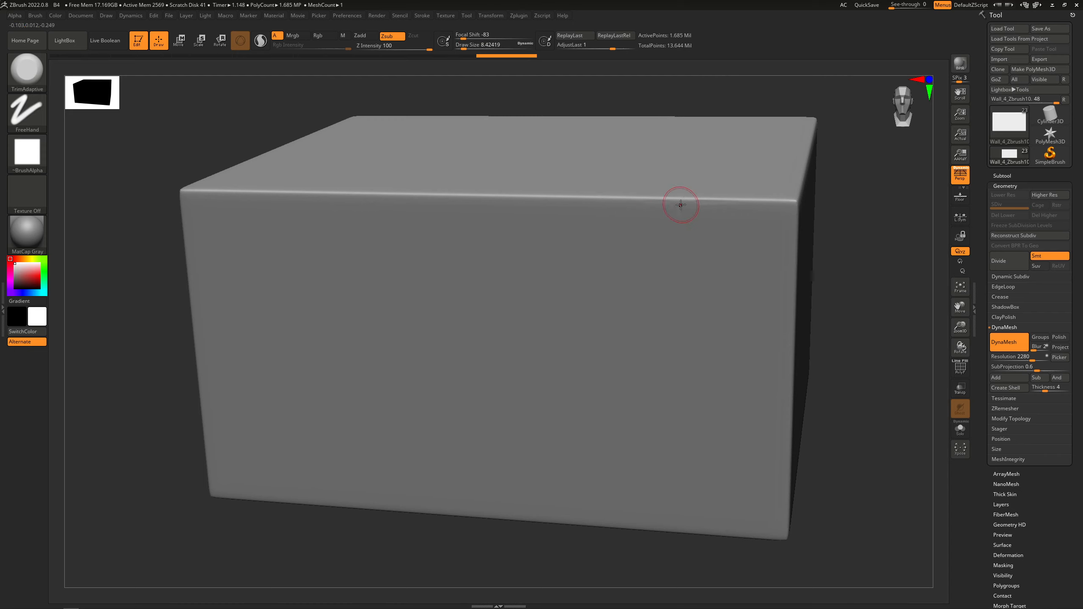
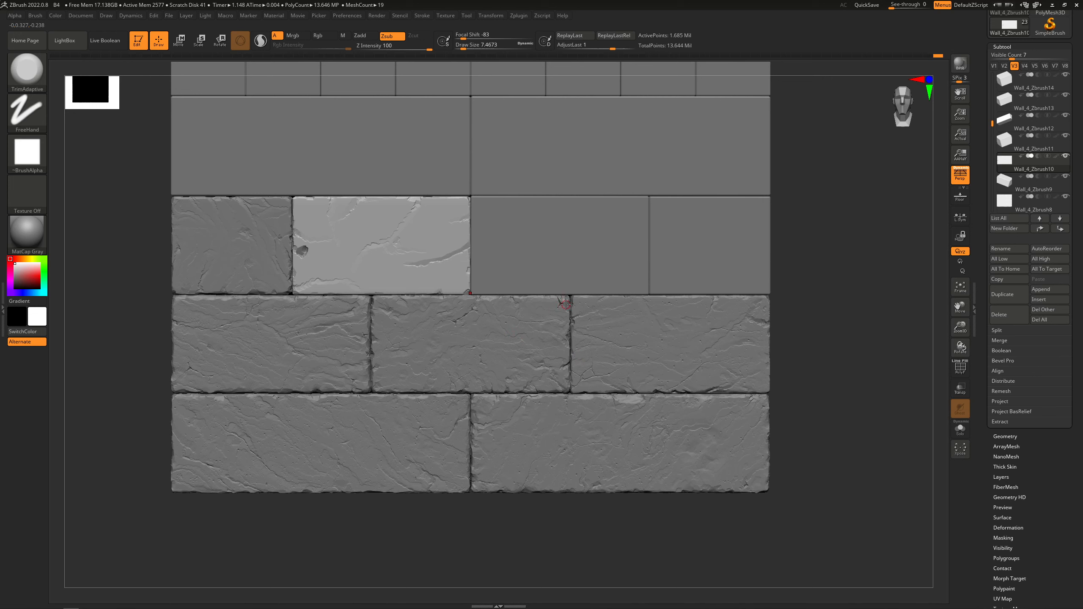
Examine the sculpted lower wall courses and the partly cracked active brick, closing in on its left edge
{"action": "right_click_drag", "start_coordinate": [356, 347], "coordinate": [411, 332]}
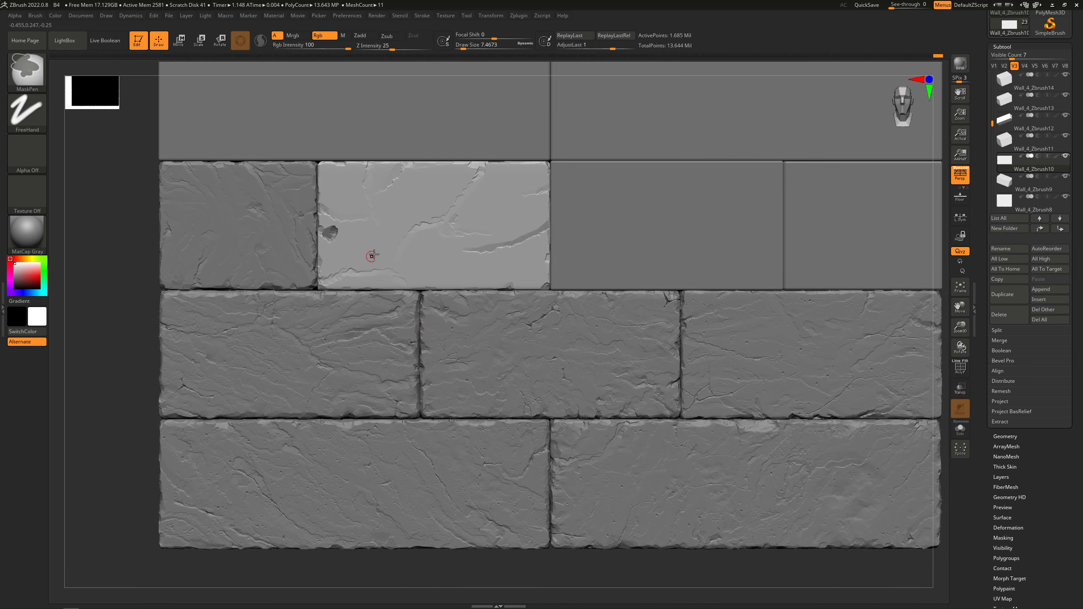
{"action": "right_click_drag", "start_coordinate": [646, 377], "coordinate": [573, 366], "text": "alt"}
{"action": "right_click_drag", "start_coordinate": [444, 333], "coordinate": [481, 342], "text": "alt"}
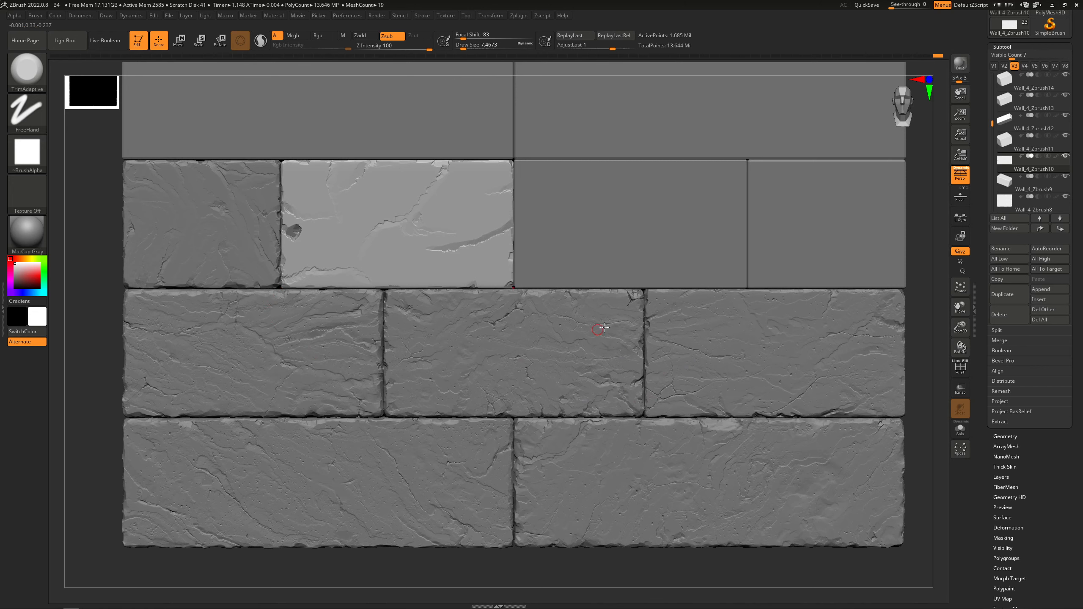
{"action": "right_click_drag", "start_coordinate": [501, 323], "coordinate": [488, 348], "text": "alt"}
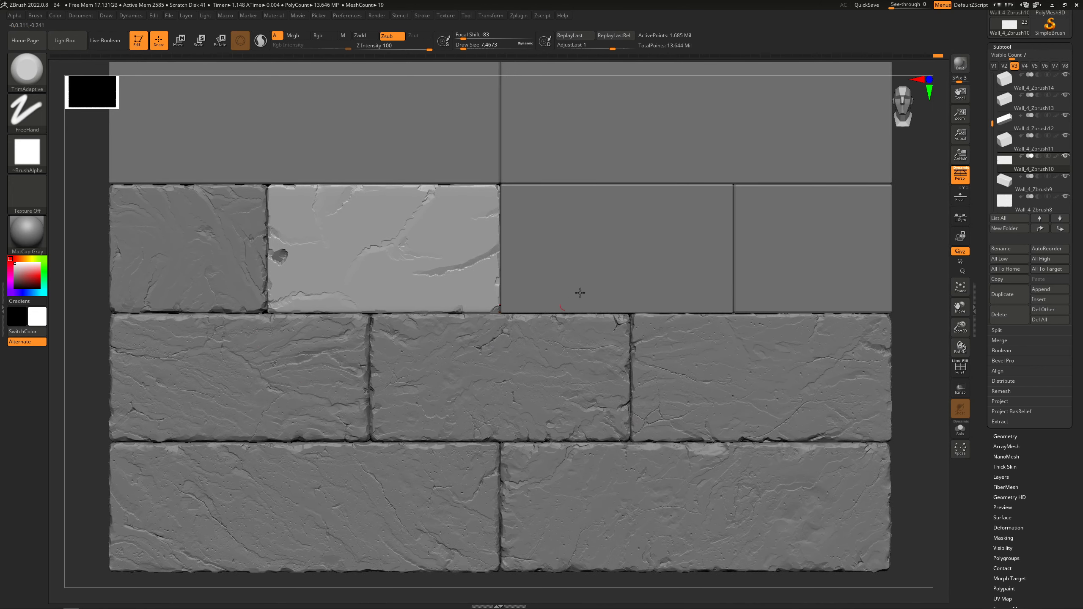
{"action": "mouse_move", "coordinate": [607, 288]}
{"action": "right_mouse_down", "text": "alt"}
{"action": "mouse_move", "coordinate": [600, 381]}
{"action": "mouse_move", "coordinate": [570, 362]}
{"action": "right_mouse_up", "text": "alt"}
{"action": "right_click_drag", "start_coordinate": [468, 373], "coordinate": [478, 341], "text": "alt"}
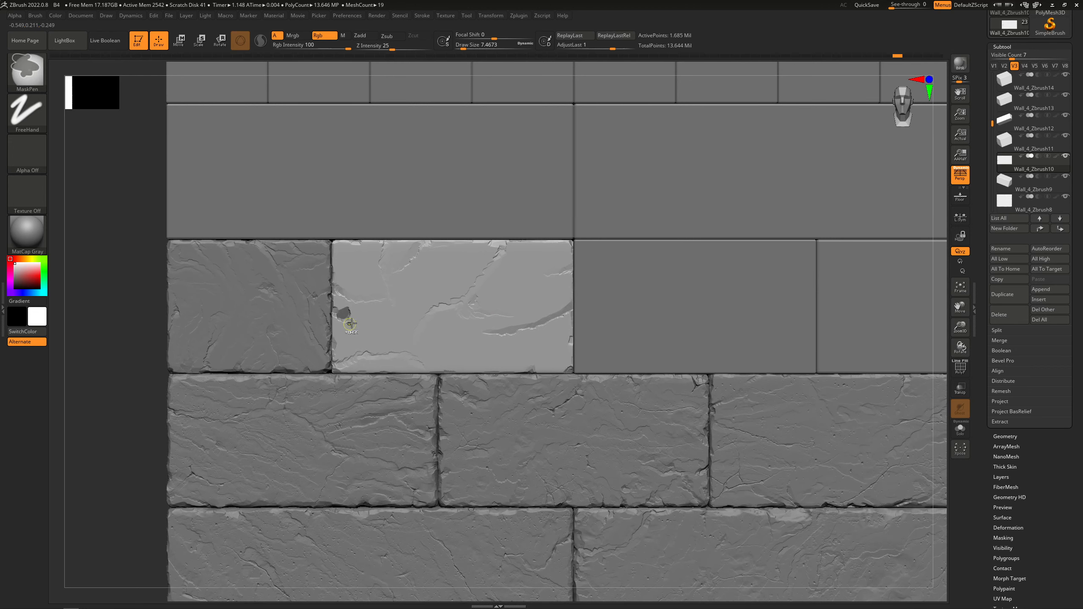
{"action": "mouse_move", "coordinate": [365, 334]}
{"action": "right_mouse_down", "text": "alt"}
{"action": "mouse_move", "coordinate": [387, 310]}
{"action": "mouse_move", "coordinate": [408, 219]}
{"action": "right_mouse_up", "text": "alt"}
{"action": "right_click_drag", "start_coordinate": [632, 334], "coordinate": [571, 311], "text": "alt"}
{"action": "right_click_drag", "start_coordinate": [328, 261], "coordinate": [529, 240], "text": "alt"}
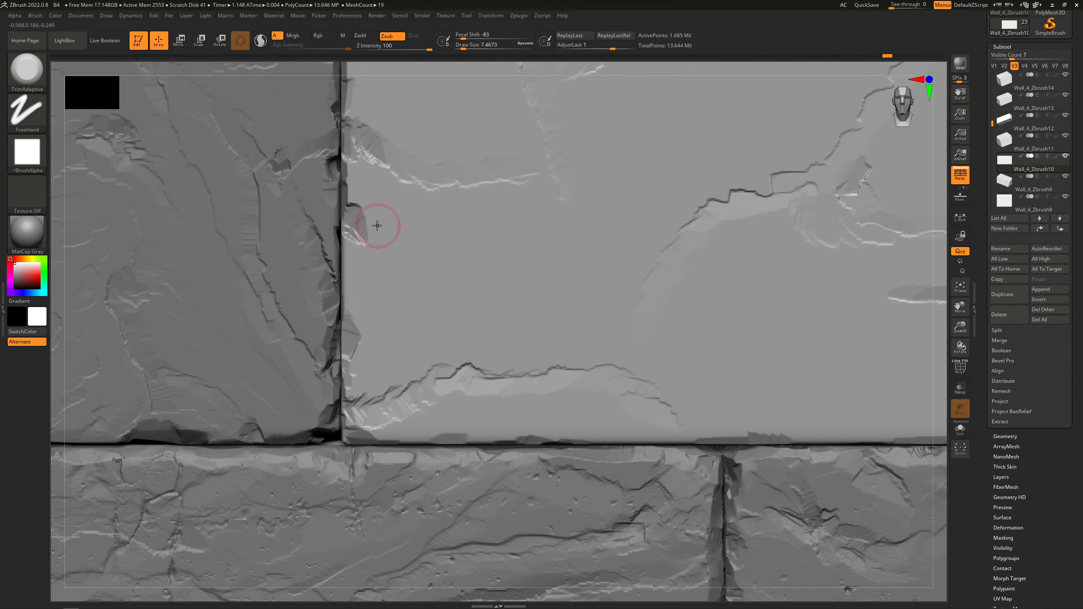
Carve a thin horizontal crack inward from the brick's left edge and a diagonal crack from it down toward the bottom chip
{"action": "mouse_move", "coordinate": [373, 223]}
{"action": "left_mouse_down"}
{"action": "mouse_move", "coordinate": [375, 235]}
{"action": "mouse_move", "coordinate": [414, 231]}
{"action": "left_mouse_up"}
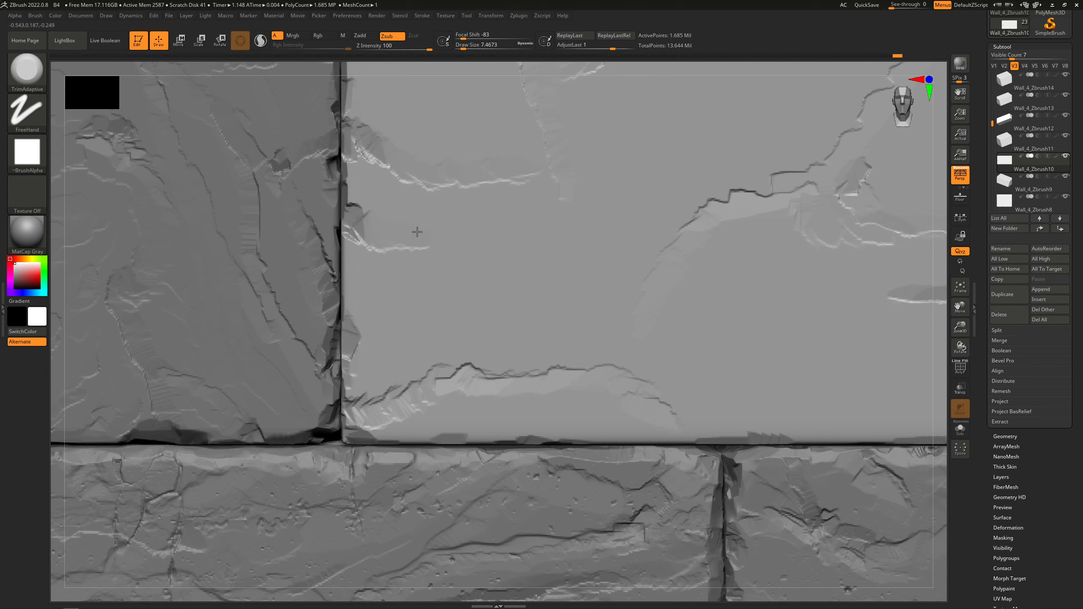
{"action": "left_click_drag", "start_coordinate": [492, 228], "coordinate": [602, 224]}
{"action": "right_click_drag", "start_coordinate": [614, 230], "coordinate": [518, 247], "text": "alt"}
{"action": "mouse_move", "coordinate": [657, 252]}
{"action": "right_mouse_down", "text": "ctrl"}
{"action": "mouse_move", "coordinate": [520, 244]}
{"action": "mouse_move", "coordinate": [665, 249]}
{"action": "mouse_move", "coordinate": [344, 296]}
{"action": "right_mouse_up", "text": "ctrl"}
{"action": "right_click_drag", "start_coordinate": [372, 210], "coordinate": [335, 190], "text": "ctrl"}
{"action": "right_click_drag", "start_coordinate": [335, 190], "coordinate": [415, 254], "text": "alt"}
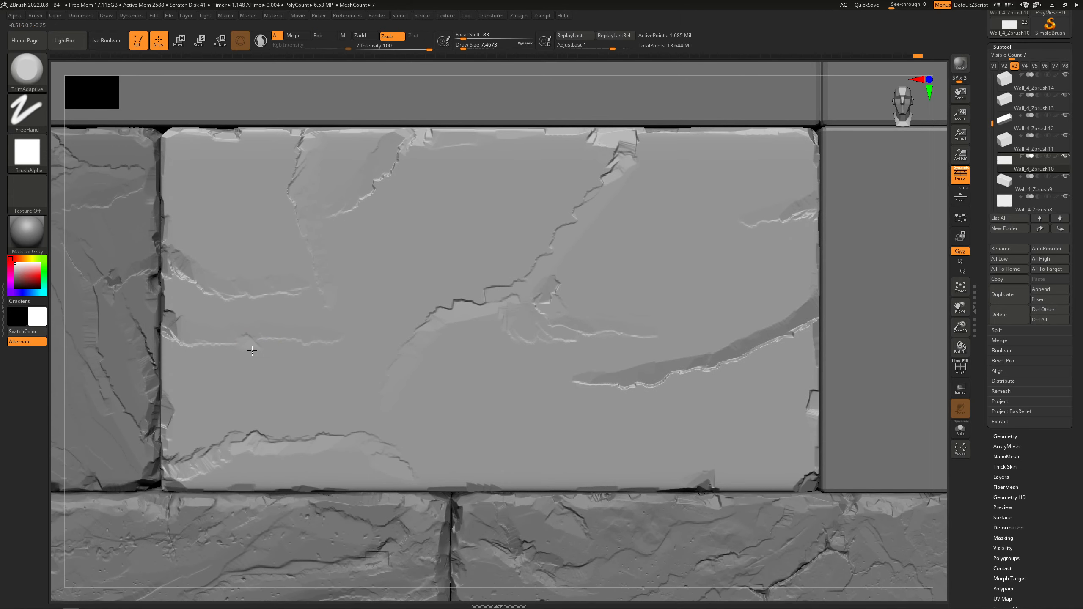
{"action": "mouse_move", "coordinate": [253, 351]}
{"action": "left_mouse_down"}
{"action": "mouse_move", "coordinate": [302, 401]}
{"action": "mouse_move", "coordinate": [422, 450]}
{"action": "left_mouse_up"}
{"action": "mouse_move", "coordinate": [359, 432]}
{"action": "left_mouse_down"}
{"action": "mouse_move", "coordinate": [428, 436]}
{"action": "mouse_move", "coordinate": [523, 403]}
{"action": "left_mouse_up"}
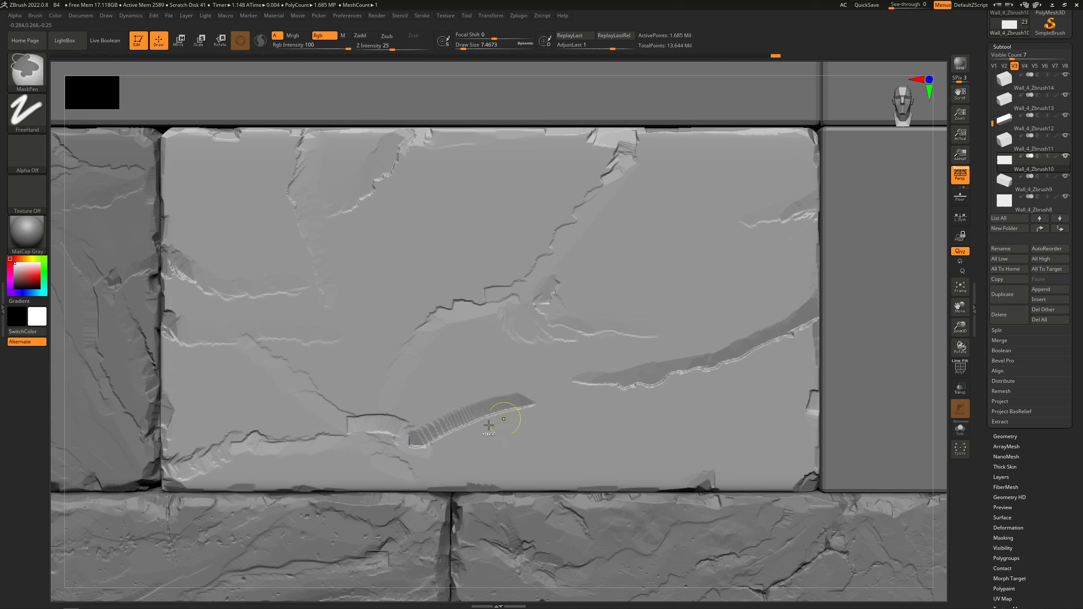
{"action": "key", "text": "ctrl+z"}
{"action": "left_click_drag", "start_coordinate": [414, 436], "coordinate": [515, 408]}
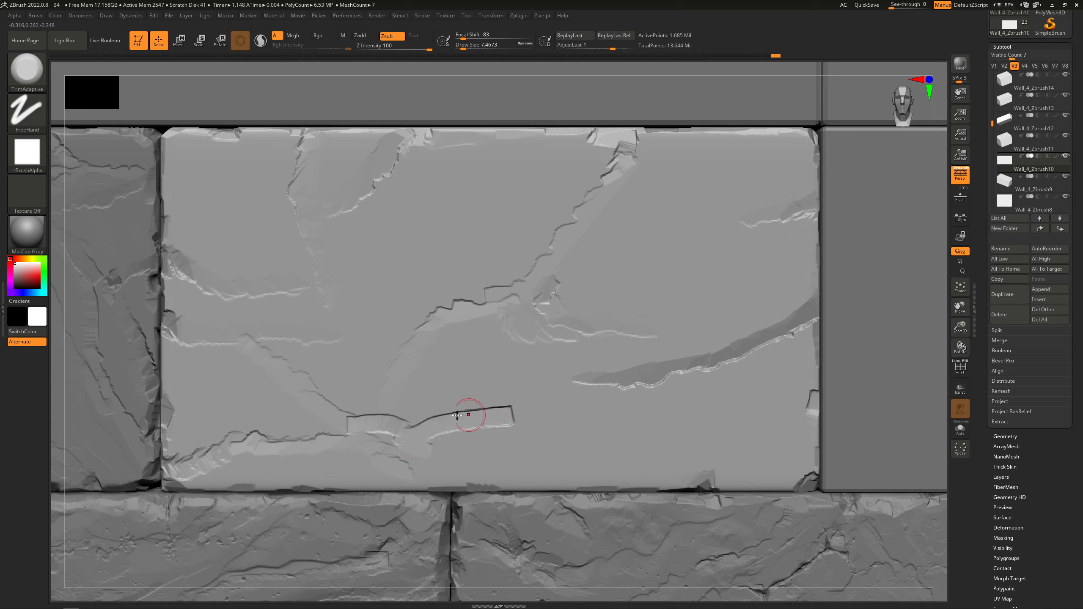
{"action": "mouse_move", "coordinate": [435, 428]}
{"action": "right_mouse_down"}
{"action": "mouse_move", "coordinate": [443, 410]}
{"action": "mouse_move", "coordinate": [450, 417]}
{"action": "mouse_move", "coordinate": [421, 423]}
{"action": "mouse_move", "coordinate": [491, 426]}
{"action": "mouse_move", "coordinate": [455, 436]}
{"action": "right_mouse_up"}
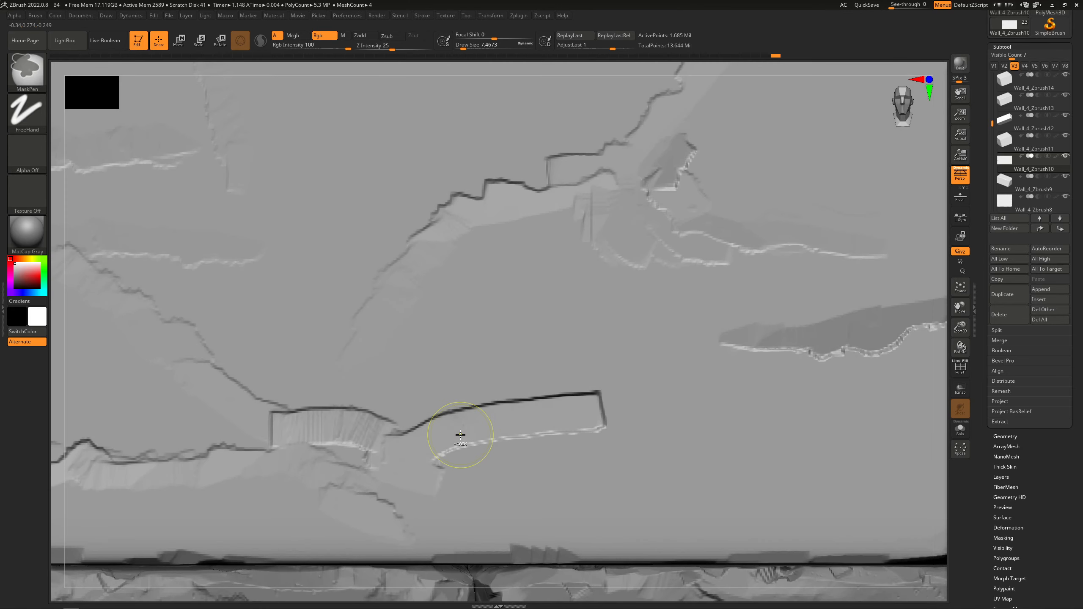
{"action": "key", "text": "ctrl+z"}
{"action": "key", "text": "ctrl+z"}
{"action": "key", "text": "ctrl+z"}
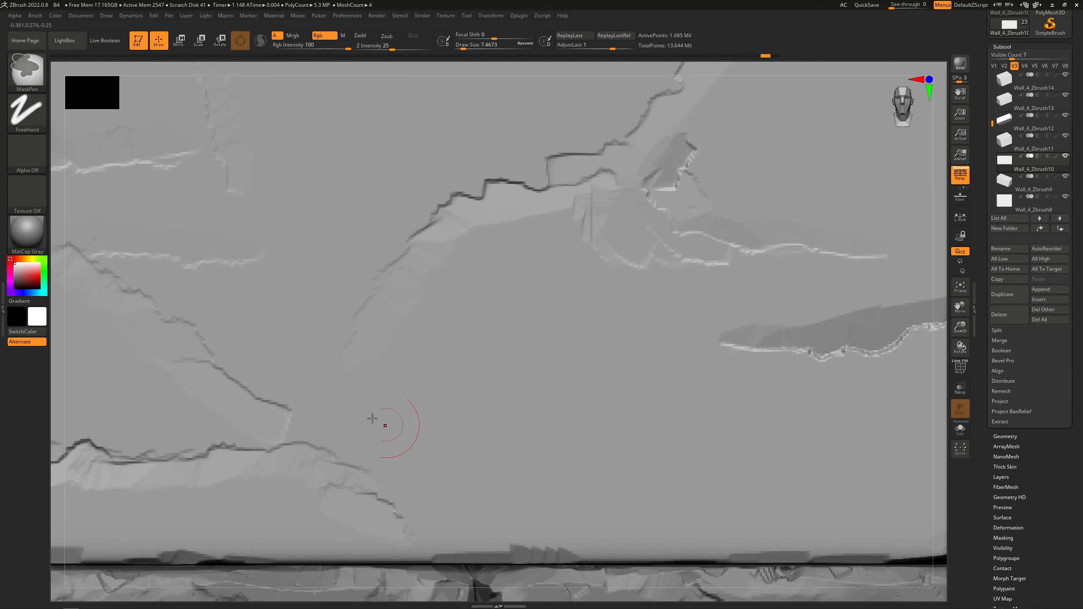
Carve a faint crack from the brick's top edge down toward the long central crack
{"action": "right_click_drag", "start_coordinate": [383, 423], "coordinate": [490, 420], "text": "alt"}
{"action": "mouse_move", "coordinate": [489, 420]}
{"action": "right_mouse_down", "text": "ctrl"}
{"action": "mouse_move", "coordinate": [505, 334]}
{"action": "mouse_move", "coordinate": [565, 217]}
{"action": "mouse_move", "coordinate": [444, 379]}
{"action": "right_mouse_up", "text": "ctrl"}
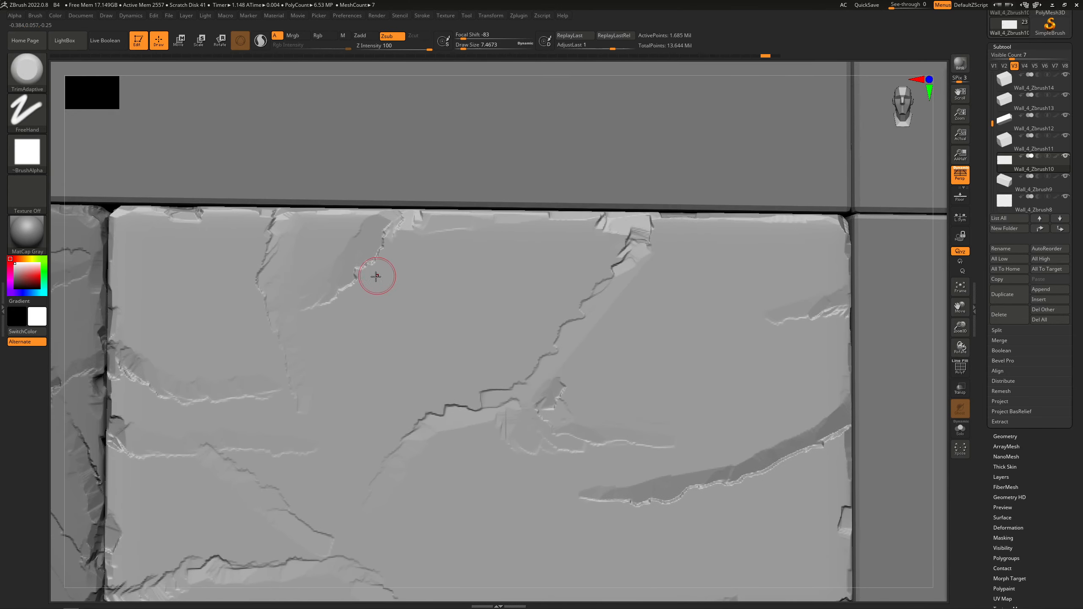
{"action": "mouse_move", "coordinate": [490, 230]}
{"action": "left_mouse_down"}
{"action": "mouse_move", "coordinate": [494, 222]}
{"action": "mouse_move", "coordinate": [488, 238]}
{"action": "mouse_move", "coordinate": [504, 242]}
{"action": "mouse_move", "coordinate": [484, 261]}
{"action": "left_mouse_up"}
{"action": "mouse_move", "coordinate": [500, 244]}
{"action": "left_mouse_down"}
{"action": "mouse_move", "coordinate": [453, 300]}
{"action": "mouse_move", "coordinate": [476, 343]}
{"action": "mouse_move", "coordinate": [478, 375]}
{"action": "left_mouse_up"}
{"action": "left_click_drag", "start_coordinate": [476, 360], "coordinate": [469, 393]}
{"action": "left_click_drag", "start_coordinate": [473, 387], "coordinate": [466, 397]}
{"action": "mouse_move", "coordinate": [478, 357]}
{"action": "right_mouse_down"}
{"action": "mouse_move", "coordinate": [484, 303]}
{"action": "mouse_move", "coordinate": [447, 344]}
{"action": "mouse_move", "coordinate": [429, 246]}
{"action": "right_mouse_up"}
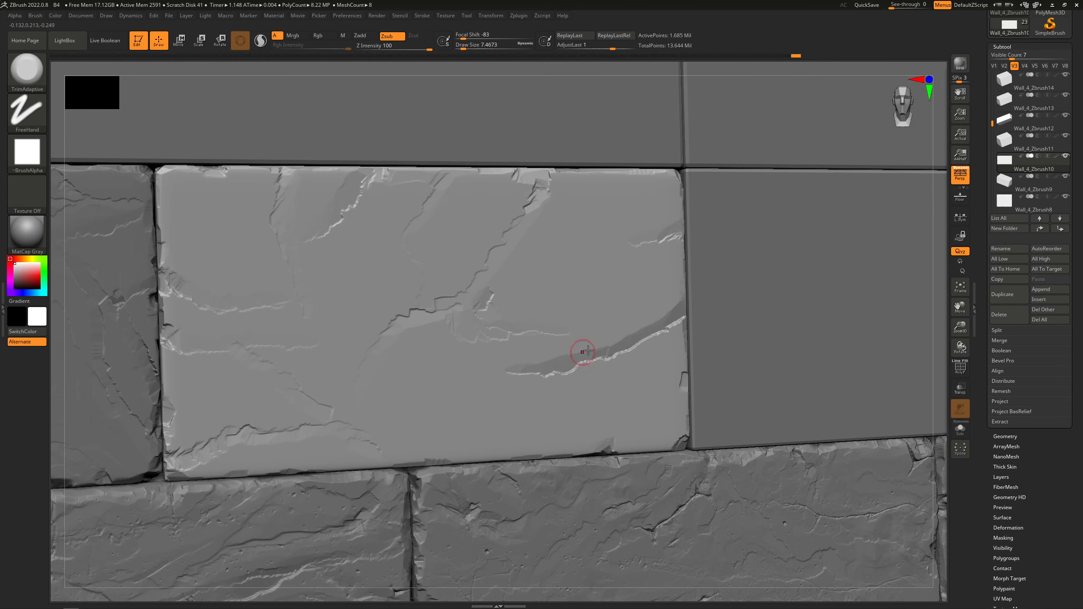
Carve a diagonal crack from the long central crack down to the wide groove near the brick's right edge
{"action": "left_click_drag", "start_coordinate": [607, 330], "coordinate": [609, 331]}
{"action": "key", "text": "ctrl+z"}
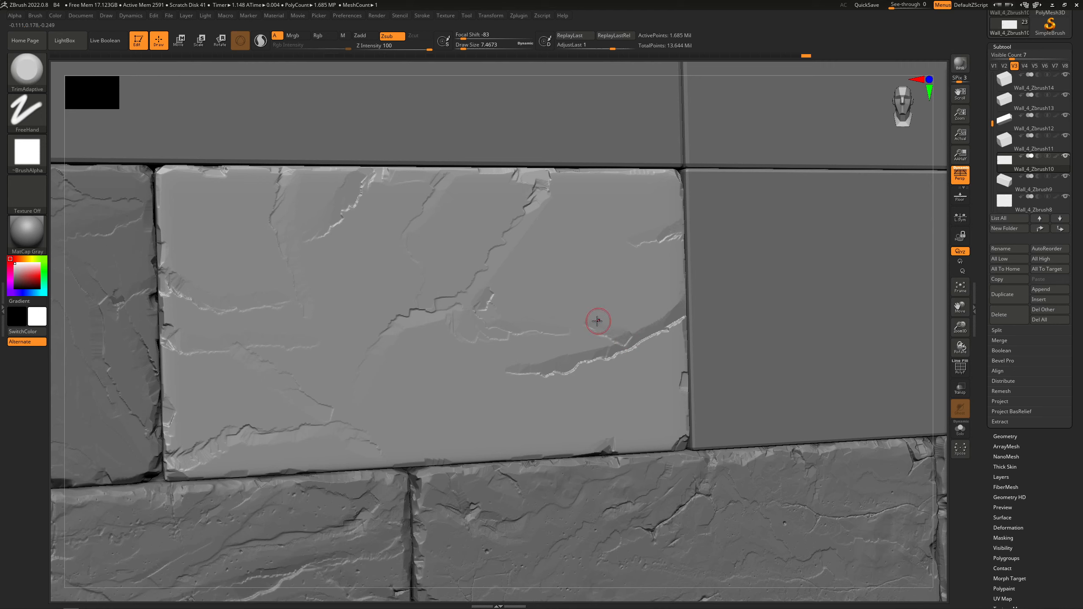
{"action": "left_click", "coordinate": [545, 289]}
{"action": "left_click", "coordinate": [542, 281]}
{"action": "right_click_drag", "start_coordinate": [553, 290], "coordinate": [554, 290]}
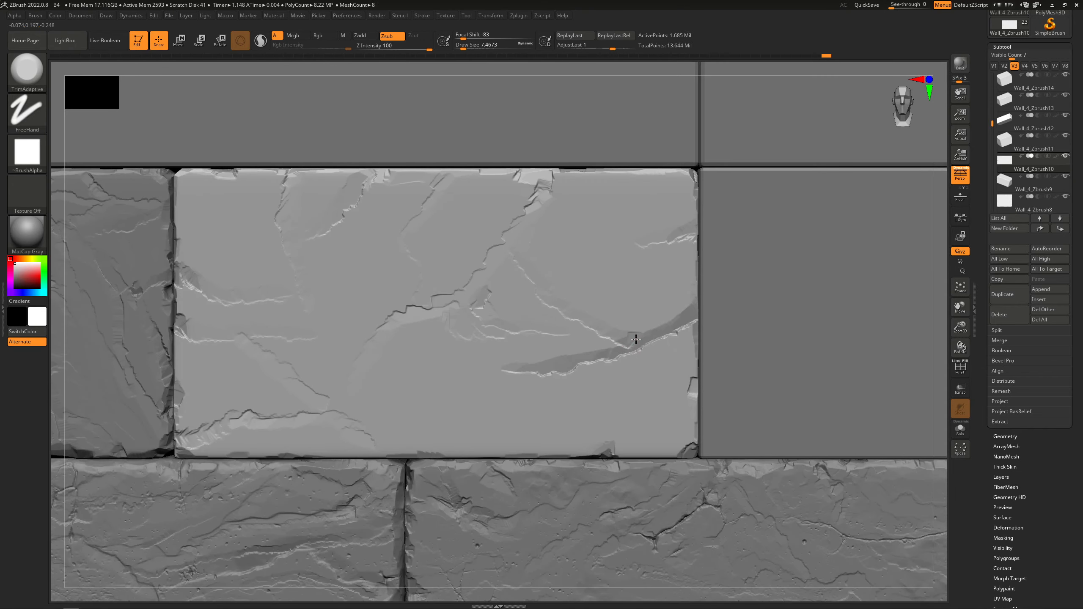
{"action": "right_click_drag", "start_coordinate": [631, 350], "coordinate": [783, 336], "text": "ctrl"}
{"action": "mouse_move", "coordinate": [679, 332]}
{"action": "right_mouse_down"}
{"action": "mouse_move", "coordinate": [669, 318]}
{"action": "mouse_move", "coordinate": [619, 310]}
{"action": "right_mouse_up"}
{"action": "mouse_move", "coordinate": [608, 299]}
{"action": "left_mouse_down"}
{"action": "mouse_move", "coordinate": [595, 297]}
{"action": "mouse_move", "coordinate": [613, 293]}
{"action": "left_mouse_up"}
{"action": "key", "text": "ctrl+z"}
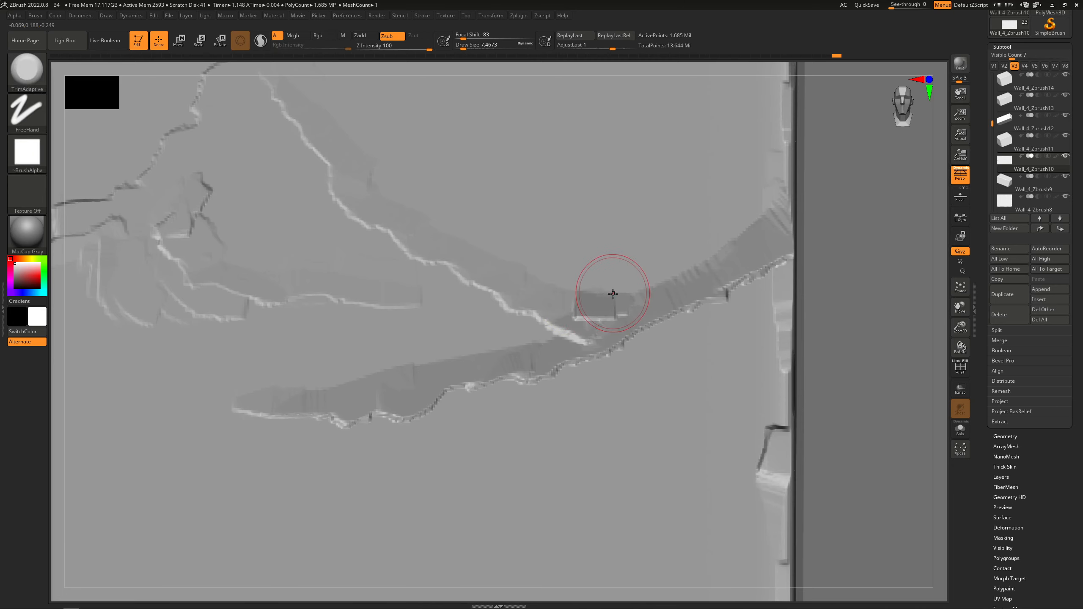
{"action": "key", "text": "ctrl+z"}
{"action": "key", "text": "ctrl+z"}
Reduce the Draw Size to about 3.67 and gouge a small chip just above where the diagonal crack meets the groove
{"action": "key", "text": "space"}
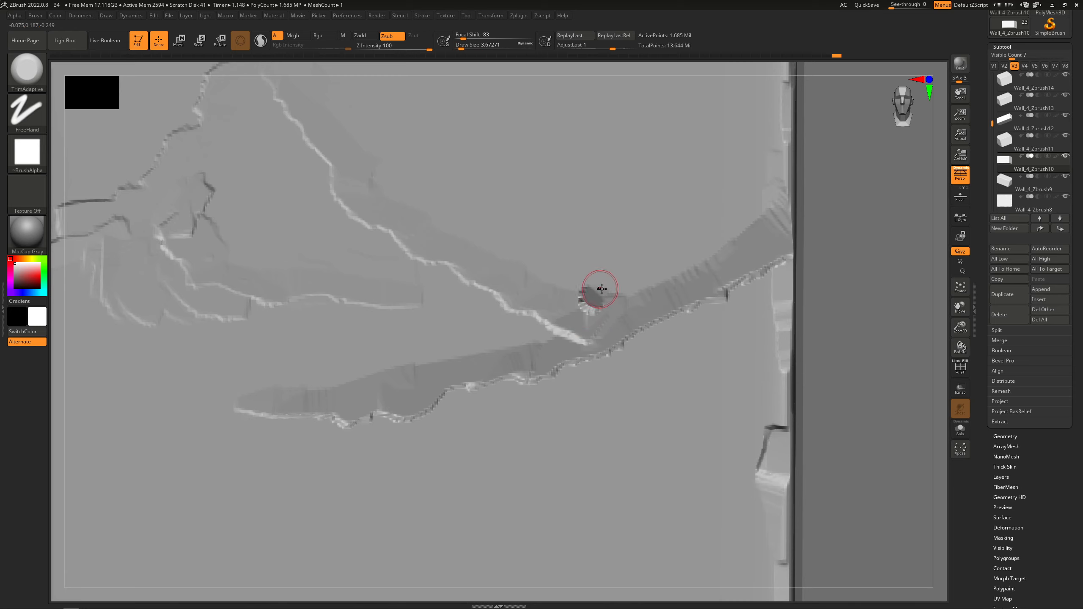
{"action": "mouse_move", "coordinate": [598, 297]}
{"action": "left_mouse_down"}
{"action": "mouse_move", "coordinate": [551, 269]}
{"action": "mouse_move", "coordinate": [599, 292]}
{"action": "mouse_move", "coordinate": [562, 280]}
{"action": "mouse_move", "coordinate": [558, 294]}
{"action": "mouse_move", "coordinate": [572, 294]}
{"action": "left_mouse_up"}
{"action": "mouse_move", "coordinate": [571, 294]}
{"action": "right_mouse_down"}
{"action": "mouse_move", "coordinate": [574, 260]}
{"action": "mouse_move", "coordinate": [558, 256]}
{"action": "right_mouse_up"}
Chip the lower part of the brick's right edge with small trimming strokes
{"action": "mouse_move", "coordinate": [558, 256]}
{"action": "right_mouse_down", "text": "ctrl"}
{"action": "mouse_move", "coordinate": [576, 239]}
{"action": "mouse_move", "coordinate": [650, 375]}
{"action": "right_mouse_up", "text": "ctrl"}
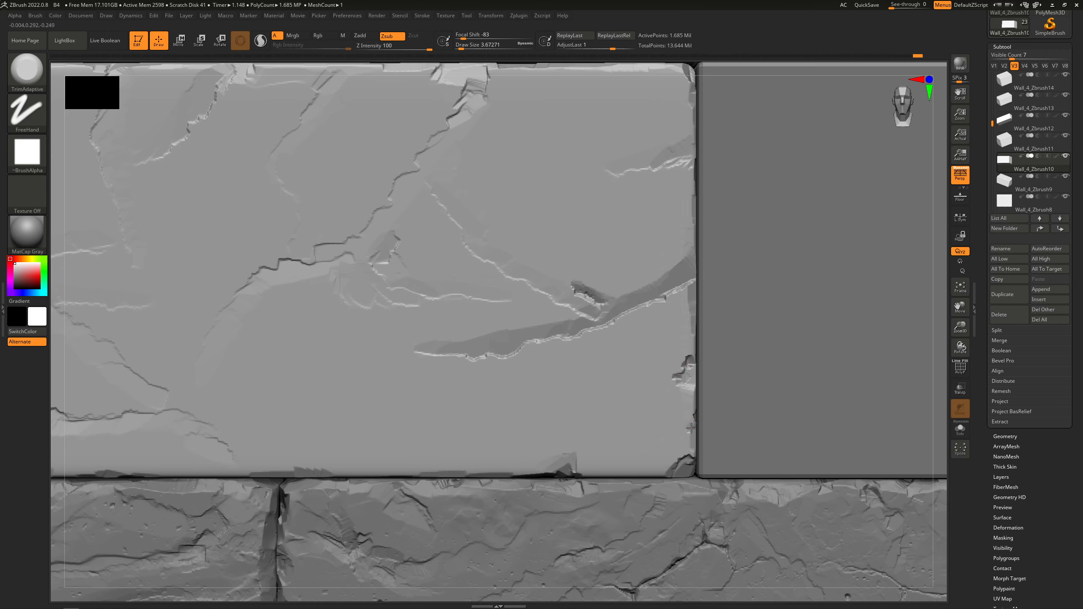
{"action": "right_click_drag", "start_coordinate": [690, 436], "coordinate": [683, 423]}
{"action": "left_click_drag", "start_coordinate": [698, 405], "coordinate": [693, 445]}
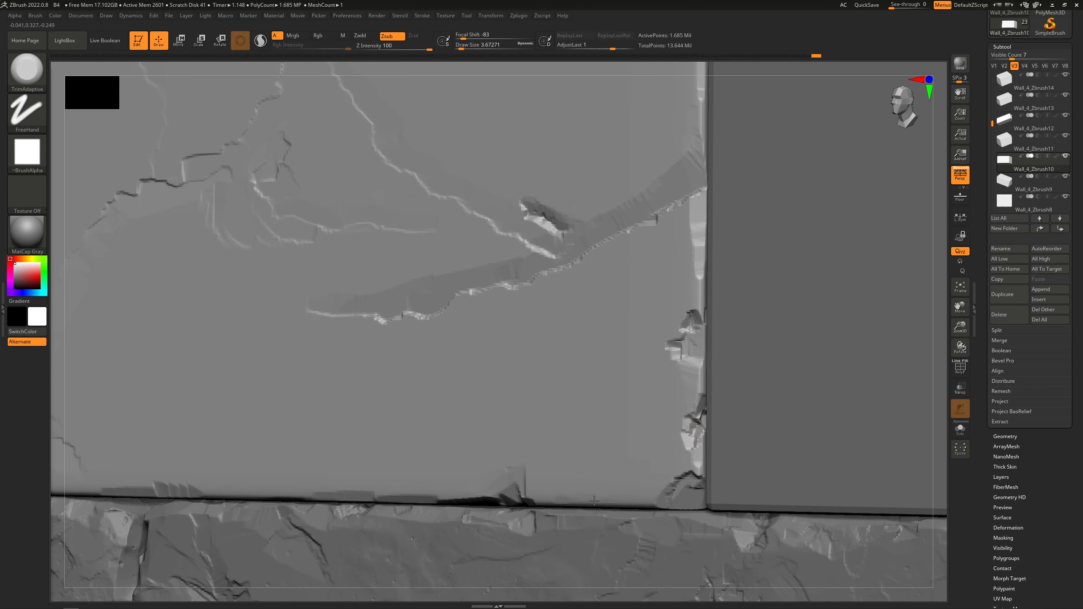
Isolate the sculpted brick and chip its bottom edge from the lower-right corner toward the middle
{"action": "left_click", "coordinate": [1067, 175]}
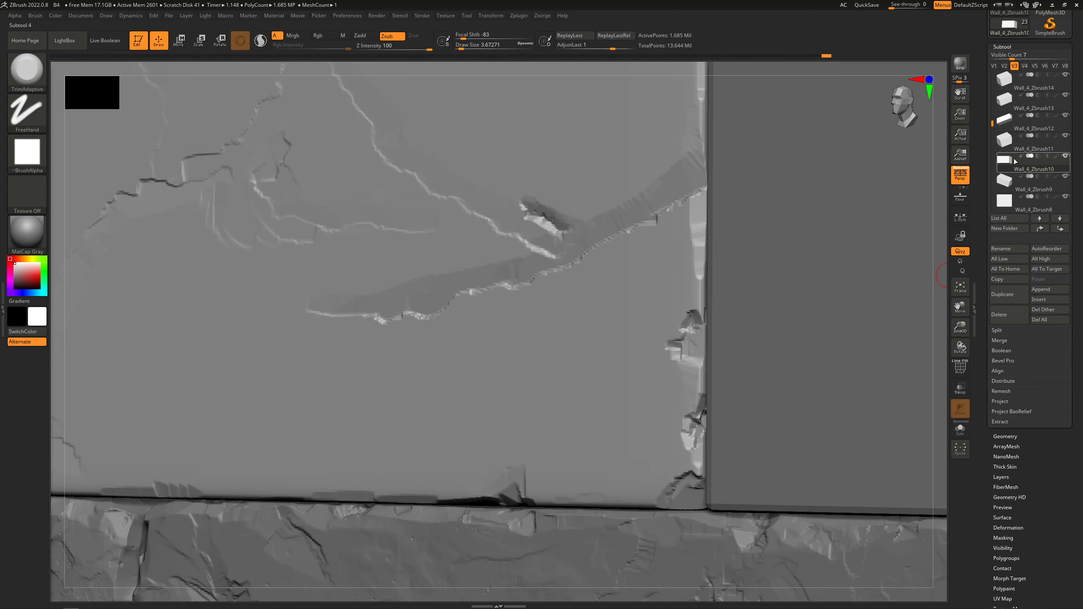
{"action": "mouse_move", "coordinate": [568, 413]}
{"action": "right_mouse_down"}
{"action": "mouse_move", "coordinate": [544, 406]}
{"action": "mouse_move", "coordinate": [581, 412]}
{"action": "right_mouse_up"}
{"action": "left_click_drag", "start_coordinate": [614, 405], "coordinate": [604, 412]}
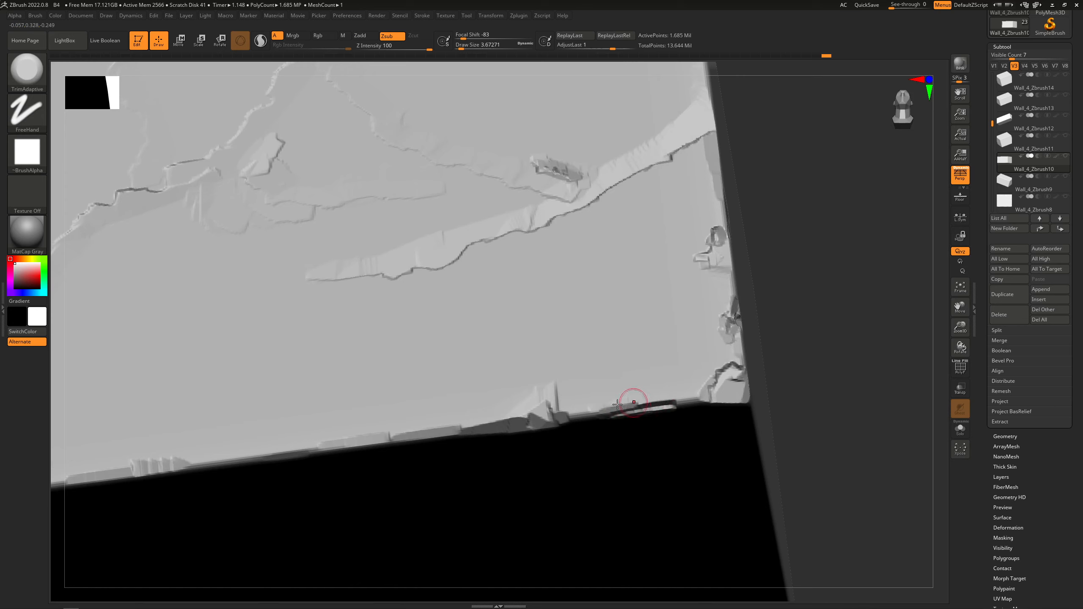
{"action": "mouse_move", "coordinate": [693, 392]}
{"action": "left_mouse_down"}
{"action": "mouse_move", "coordinate": [675, 401]}
{"action": "mouse_move", "coordinate": [697, 394]}
{"action": "left_mouse_up"}
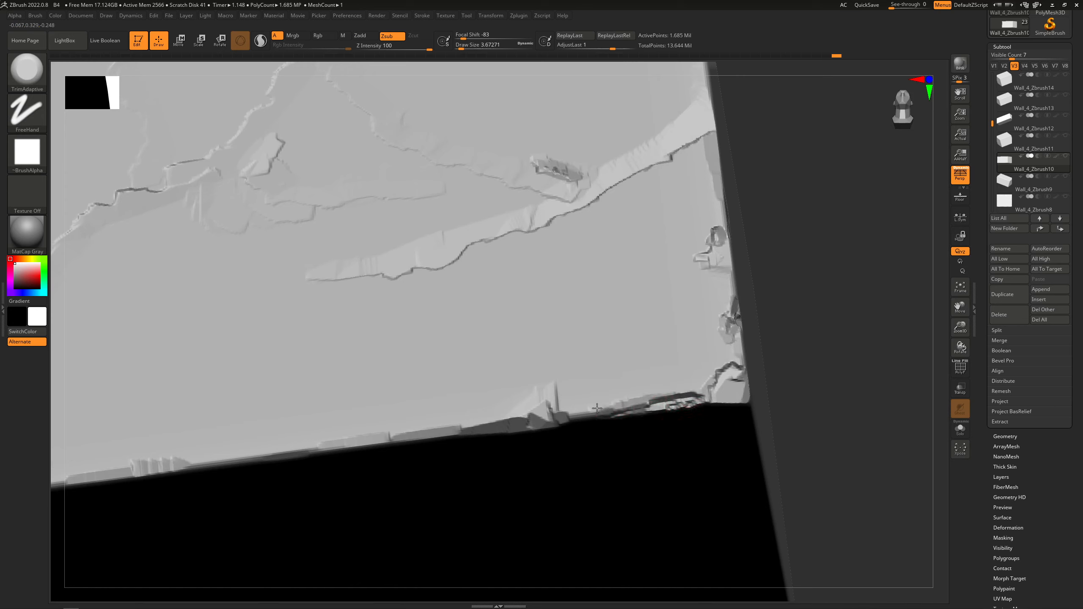
{"action": "right_click_drag", "start_coordinate": [511, 405], "coordinate": [683, 318], "text": "alt"}
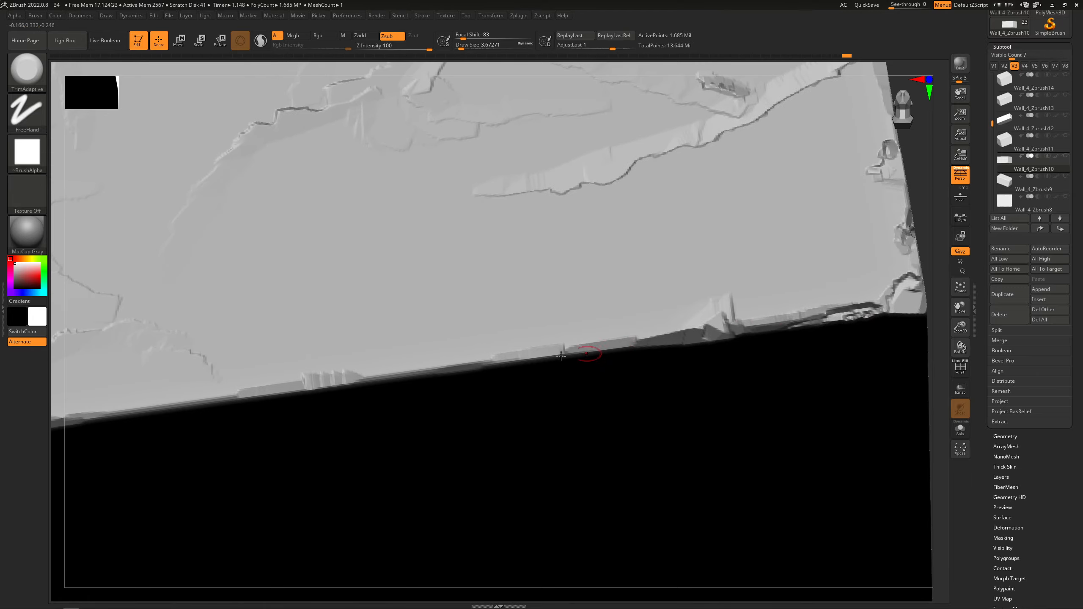
{"action": "mouse_move", "coordinate": [469, 359]}
{"action": "left_mouse_down"}
{"action": "mouse_move", "coordinate": [486, 355]}
{"action": "mouse_move", "coordinate": [417, 365]}
{"action": "mouse_move", "coordinate": [455, 367]}
{"action": "left_mouse_up"}
Trim a long, narrow ledge into the left part of the brick's bottom edge, below the lower-left crack
{"action": "right_click_drag", "start_coordinate": [455, 368], "coordinate": [552, 317]}
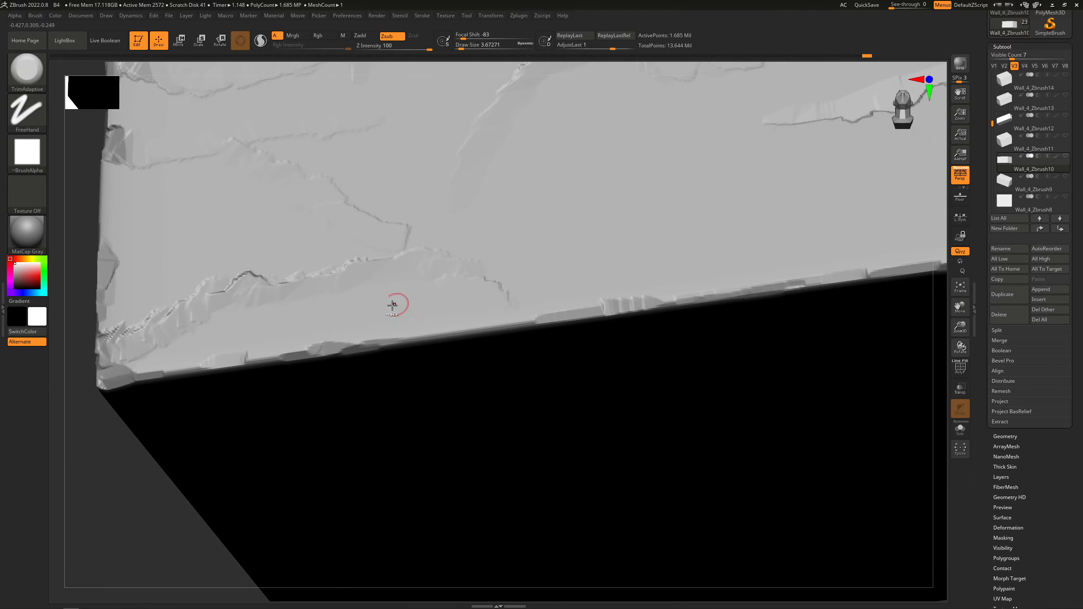
{"action": "right_click_drag", "start_coordinate": [392, 305], "coordinate": [398, 341], "text": "ctrl"}
{"action": "left_click_drag", "start_coordinate": [439, 343], "coordinate": [594, 318]}
{"action": "left_click_drag", "start_coordinate": [482, 331], "coordinate": [418, 333]}
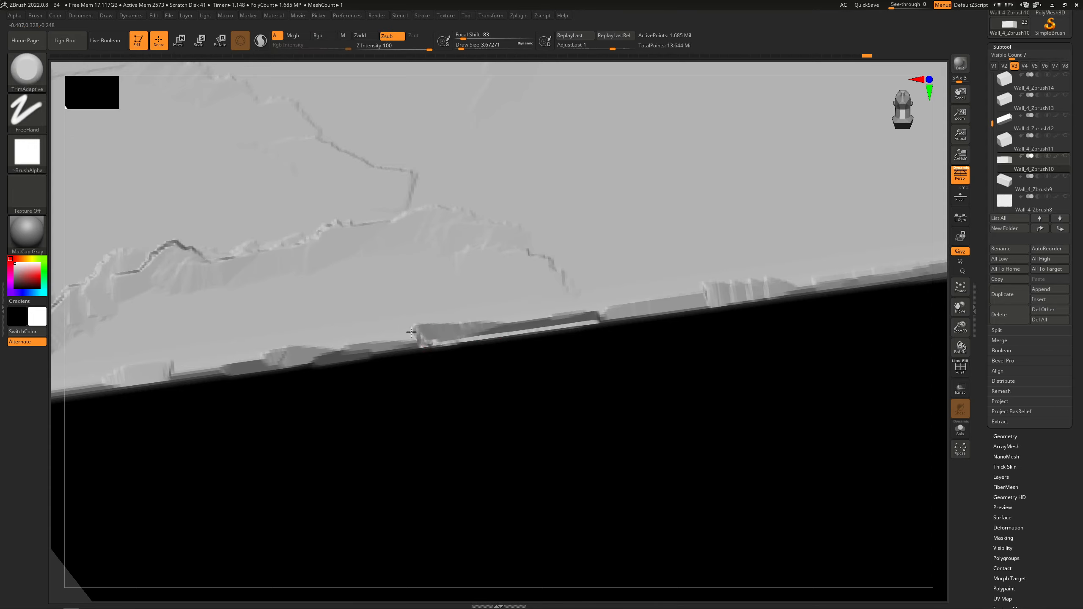
Gouge a deep diagonal notch through the left part of the bottom edge, extending from the front face onto the underside
{"action": "mouse_move", "coordinate": [454, 358]}
{"action": "right_mouse_down", "text": "ctrl"}
{"action": "mouse_move", "coordinate": [453, 341]}
{"action": "mouse_move", "coordinate": [471, 362]}
{"action": "right_mouse_up", "text": "ctrl"}
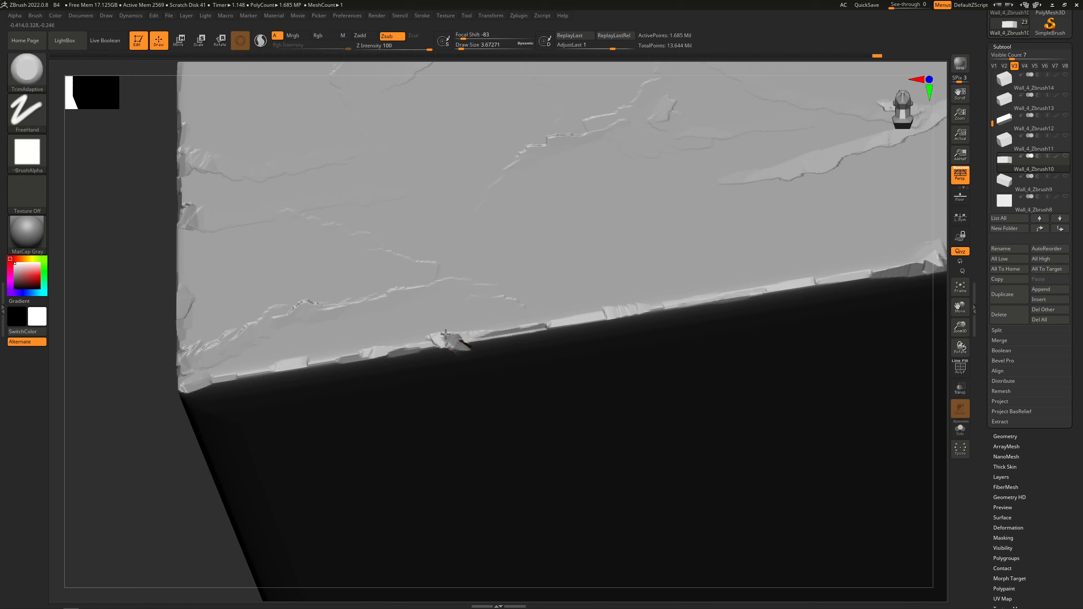
{"action": "mouse_move", "coordinate": [436, 327]}
{"action": "left_mouse_down"}
{"action": "mouse_move", "coordinate": [442, 337]}
{"action": "mouse_move", "coordinate": [435, 322]}
{"action": "mouse_move", "coordinate": [442, 337]}
{"action": "mouse_move", "coordinate": [401, 312]}
{"action": "left_mouse_up"}
{"action": "right_click_drag", "start_coordinate": [422, 332], "coordinate": [449, 346]}
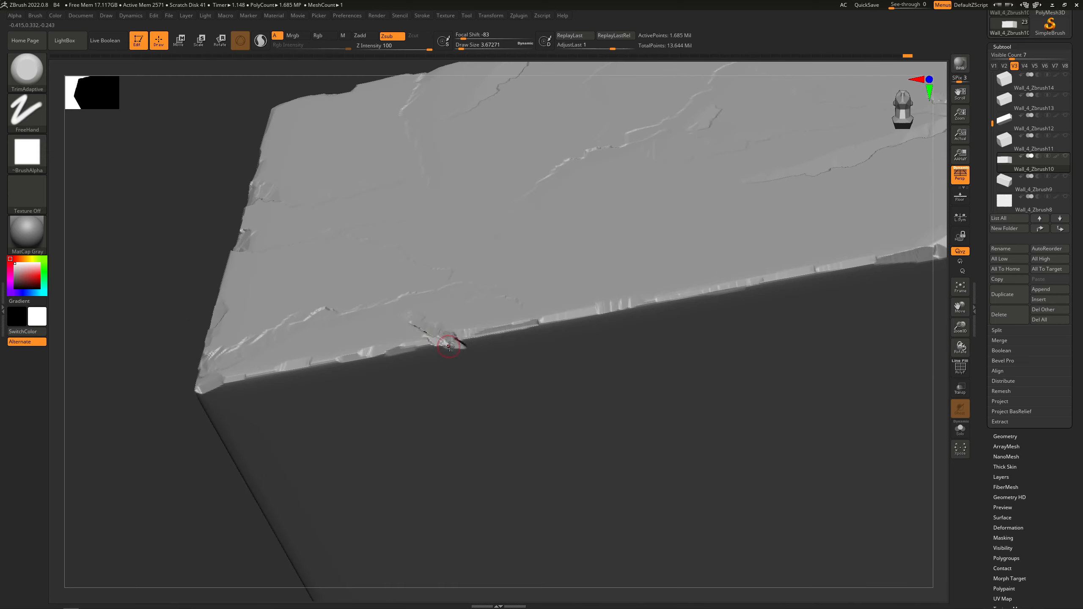
{"action": "left_click_drag", "start_coordinate": [471, 362], "coordinate": [471, 356]}
{"action": "mouse_move", "coordinate": [459, 346]}
{"action": "right_mouse_down"}
{"action": "mouse_move", "coordinate": [479, 370]}
{"action": "mouse_move", "coordinate": [465, 345]}
{"action": "right_mouse_up"}
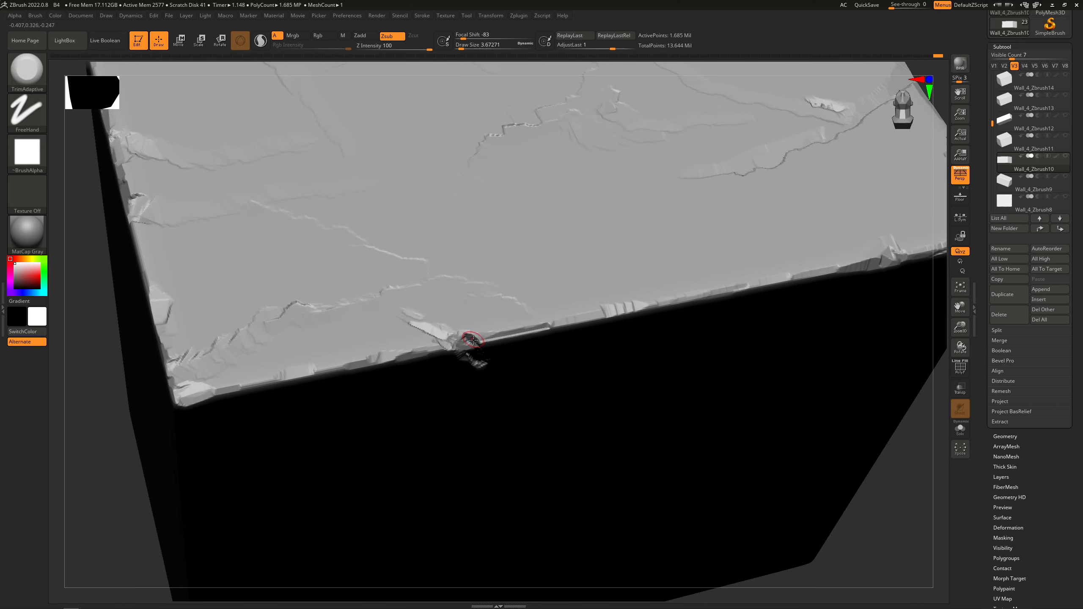
{"action": "right_click_drag", "start_coordinate": [476, 342], "coordinate": [465, 350]}
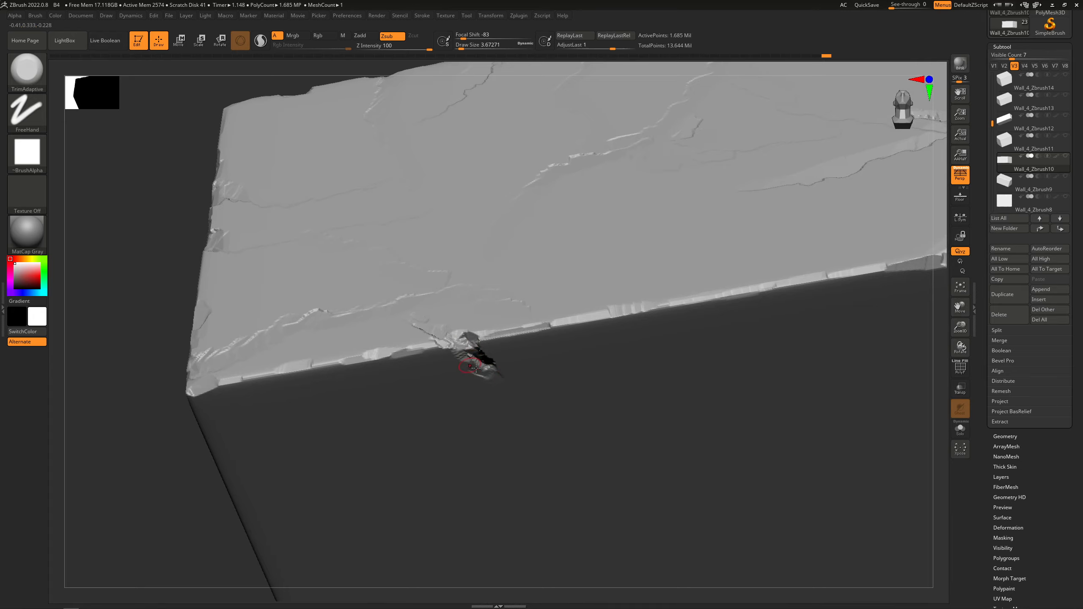
{"action": "mouse_move", "coordinate": [453, 346]}
{"action": "right_mouse_down"}
{"action": "mouse_move", "coordinate": [468, 347]}
{"action": "mouse_move", "coordinate": [466, 379]}
{"action": "mouse_move", "coordinate": [379, 362]}
{"action": "mouse_move", "coordinate": [484, 384]}
{"action": "mouse_move", "coordinate": [631, 384]}
{"action": "right_mouse_up"}
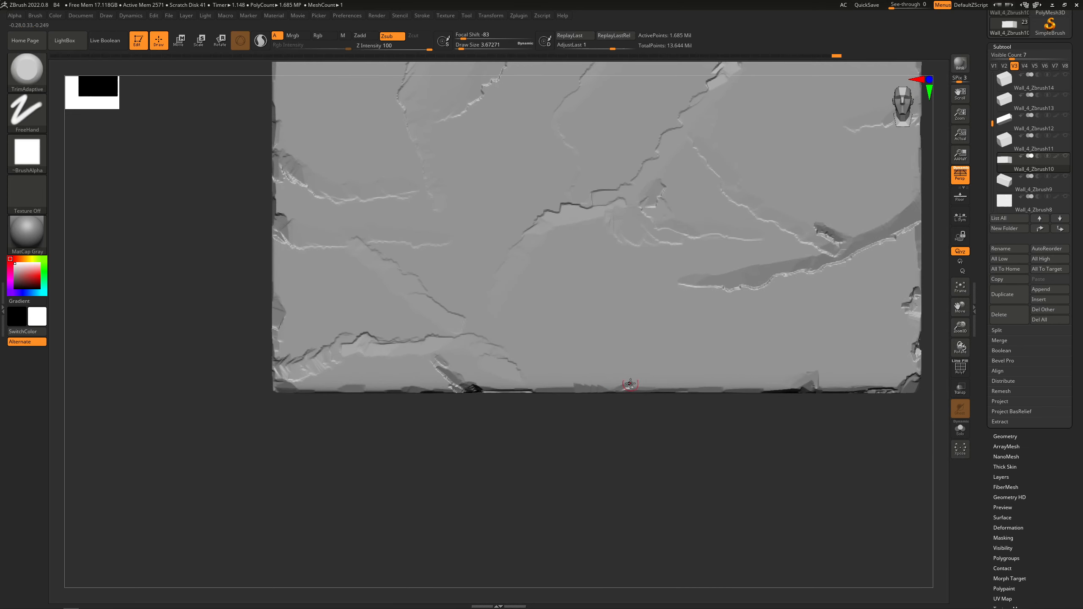
{"action": "right_click_drag", "start_coordinate": [680, 349], "coordinate": [584, 366], "text": "alt"}
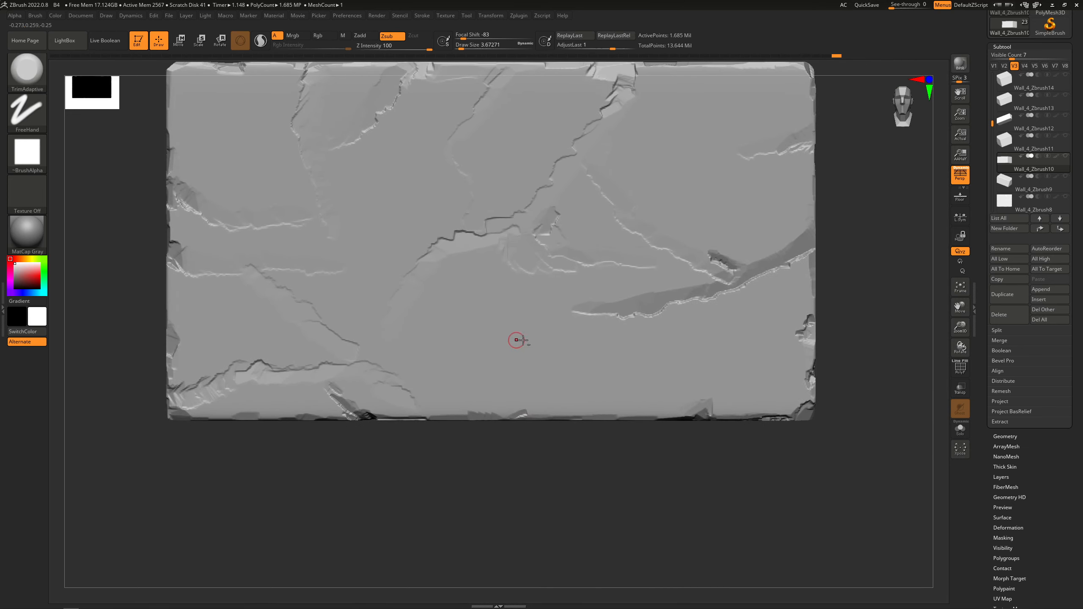
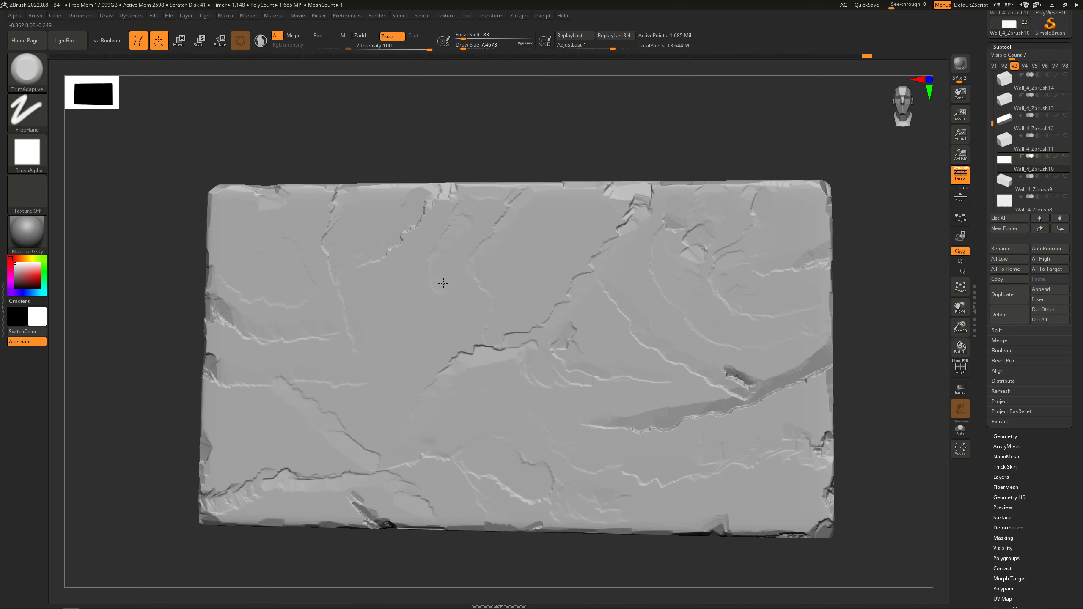
Reduce the Draw Size to about 4.3 and carve shallow facets just below the long central crack
{"action": "right_click_drag", "start_coordinate": [431, 355], "coordinate": [364, 284]}
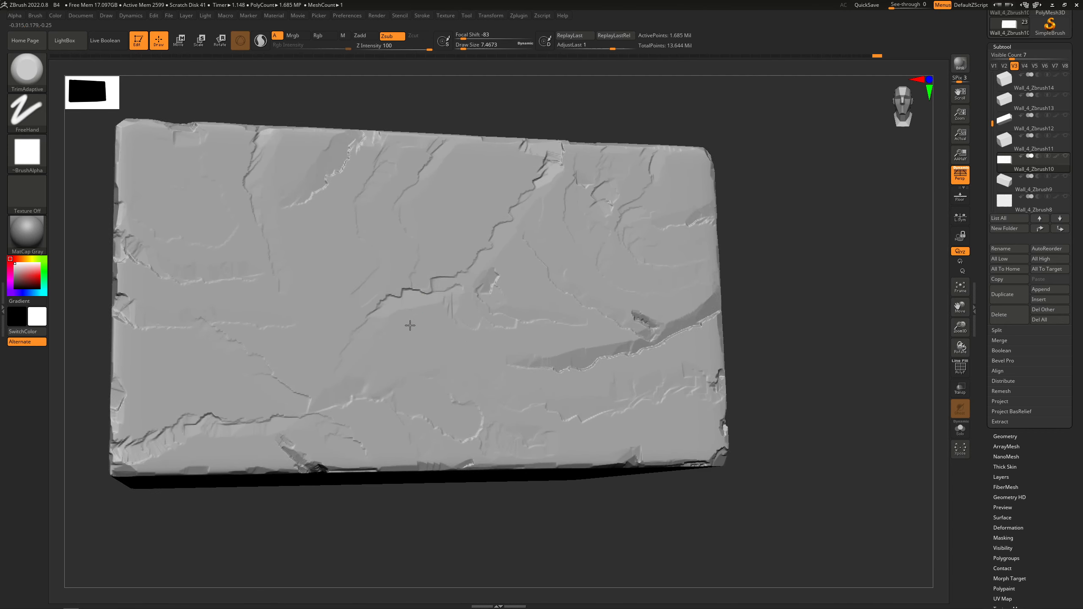
{"action": "left_click_drag", "start_coordinate": [419, 310], "coordinate": [411, 320]}
{"action": "right_click_drag", "start_coordinate": [398, 323], "coordinate": [517, 329], "text": "ctrl"}
{"action": "key", "text": "ctrl+z"}
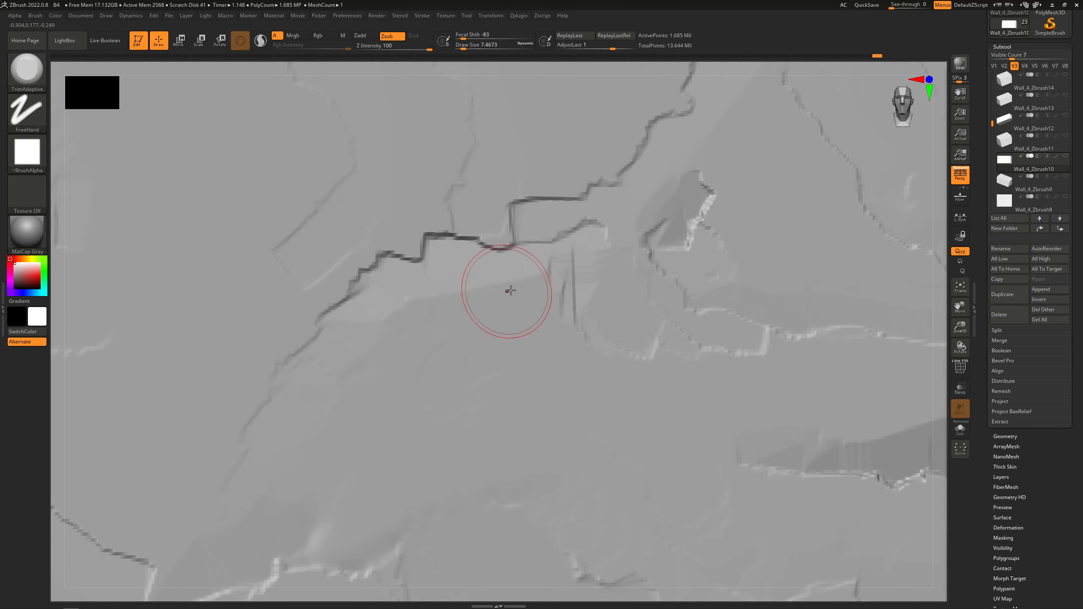
{"action": "key", "text": "space"}
{"action": "left_click_drag", "start_coordinate": [490, 293], "coordinate": [460, 292]}
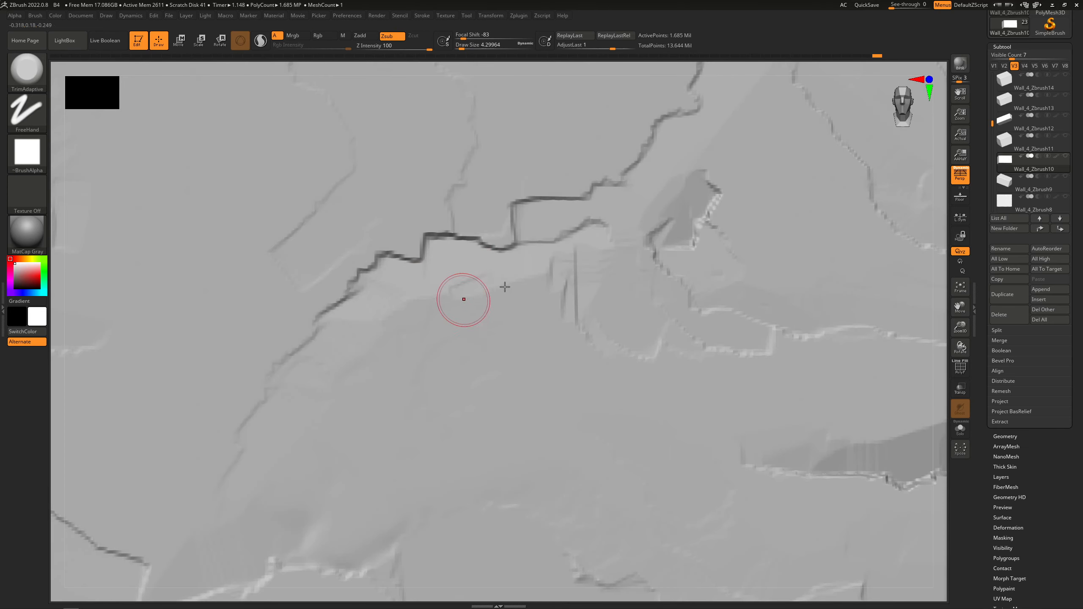
{"action": "mouse_move", "coordinate": [525, 282]}
{"action": "left_mouse_down"}
{"action": "mouse_move", "coordinate": [386, 314]}
{"action": "mouse_move", "coordinate": [485, 274]}
{"action": "mouse_move", "coordinate": [385, 309]}
{"action": "left_mouse_up"}
{"action": "mouse_move", "coordinate": [494, 285]}
{"action": "left_mouse_down"}
{"action": "mouse_move", "coordinate": [429, 322]}
{"action": "mouse_move", "coordinate": [490, 314]}
{"action": "left_mouse_up"}
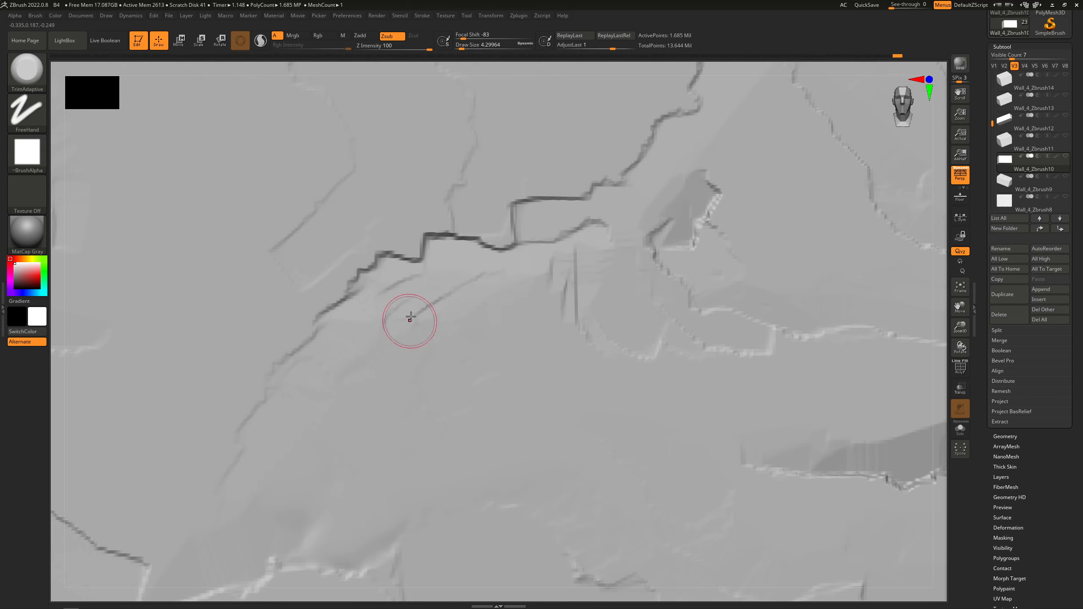
{"action": "left_click_drag", "start_coordinate": [394, 313], "coordinate": [379, 334]}
{"action": "left_click_drag", "start_coordinate": [450, 295], "coordinate": [429, 315]}
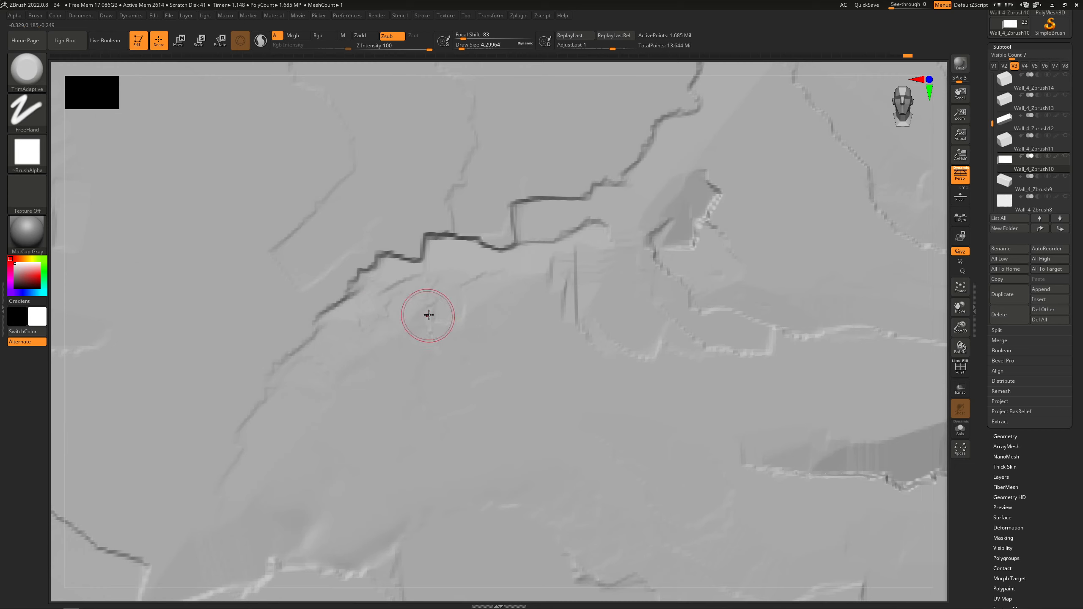
Carve a faint crack from the shallow facets down toward the lower right of the brick's face
{"action": "mouse_move", "coordinate": [498, 295]}
{"action": "left_mouse_down"}
{"action": "mouse_move", "coordinate": [466, 323]}
{"action": "mouse_move", "coordinate": [506, 314]}
{"action": "mouse_move", "coordinate": [503, 328]}
{"action": "mouse_move", "coordinate": [530, 354]}
{"action": "left_mouse_up"}
{"action": "mouse_move", "coordinate": [514, 314]}
{"action": "left_mouse_down"}
{"action": "mouse_move", "coordinate": [547, 372]}
{"action": "mouse_move", "coordinate": [585, 372]}
{"action": "mouse_move", "coordinate": [546, 328]}
{"action": "left_mouse_up"}
{"action": "mouse_move", "coordinate": [614, 368]}
{"action": "left_mouse_down"}
{"action": "mouse_move", "coordinate": [593, 365]}
{"action": "mouse_move", "coordinate": [642, 381]}
{"action": "left_mouse_up"}
{"action": "mouse_move", "coordinate": [649, 383]}
{"action": "right_mouse_down", "text": "alt"}
{"action": "mouse_move", "coordinate": [721, 447]}
{"action": "mouse_move", "coordinate": [734, 443]}
{"action": "right_mouse_up", "text": "alt"}
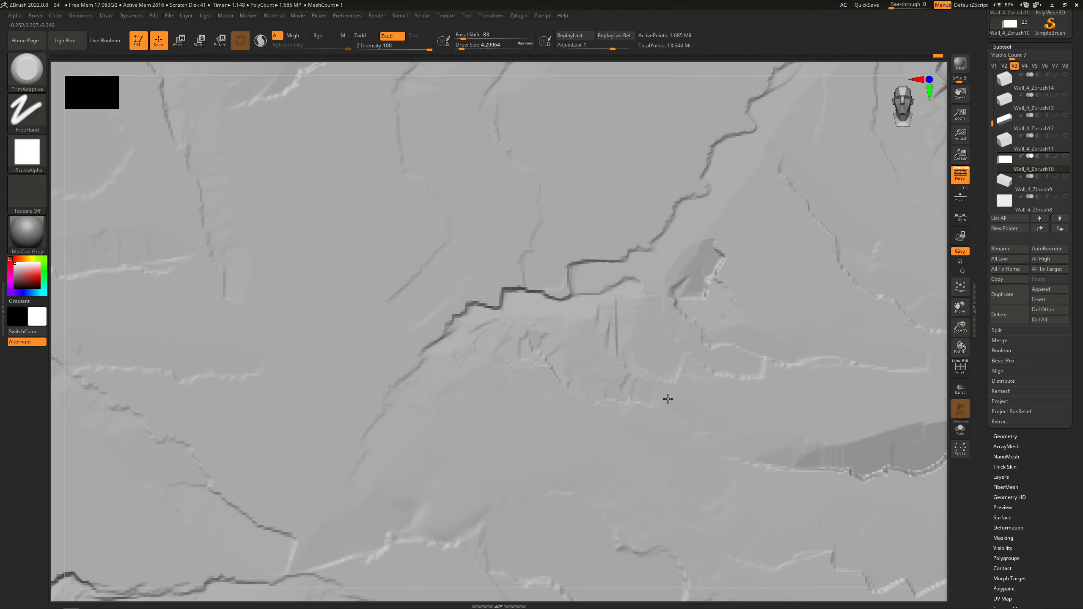
Carve a faint diagonal crack down from the brick's top edge, just left of the long central crack
{"action": "mouse_move", "coordinate": [703, 417]}
{"action": "right_mouse_down", "text": "ctrl"}
{"action": "mouse_move", "coordinate": [669, 394]}
{"action": "mouse_move", "coordinate": [636, 391]}
{"action": "mouse_move", "coordinate": [669, 401]}
{"action": "mouse_move", "coordinate": [621, 356]}
{"action": "mouse_move", "coordinate": [622, 234]}
{"action": "right_mouse_up", "text": "ctrl"}
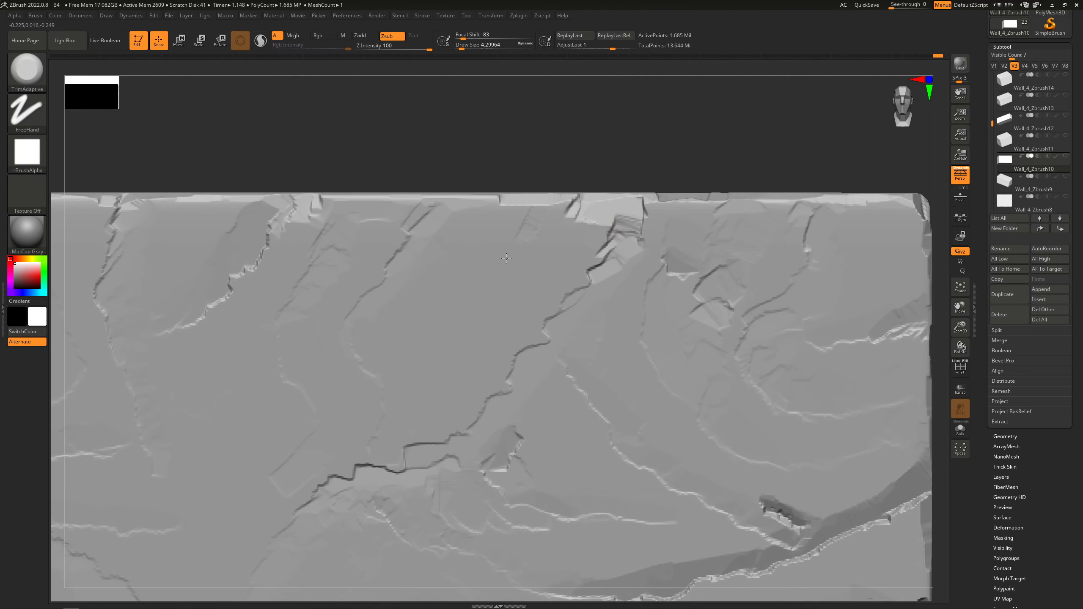
{"action": "mouse_move", "coordinate": [443, 332]}
{"action": "right_mouse_down"}
{"action": "mouse_move", "coordinate": [488, 261]}
{"action": "mouse_move", "coordinate": [474, 300]}
{"action": "right_mouse_up"}
{"action": "key", "text": "ctrl"}
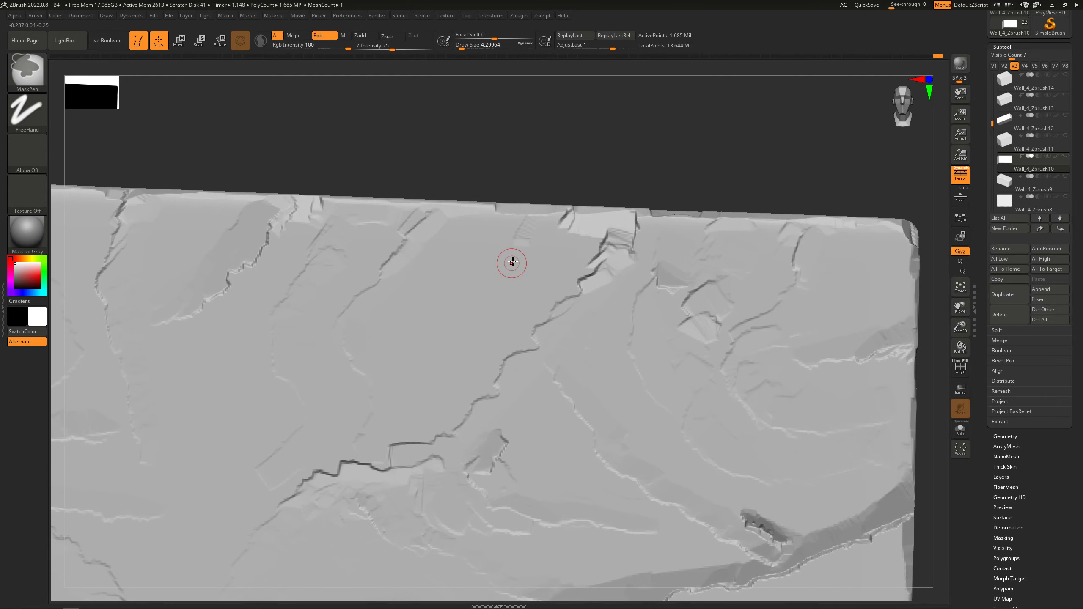
{"action": "left_click_drag", "start_coordinate": [513, 259], "coordinate": [487, 303]}
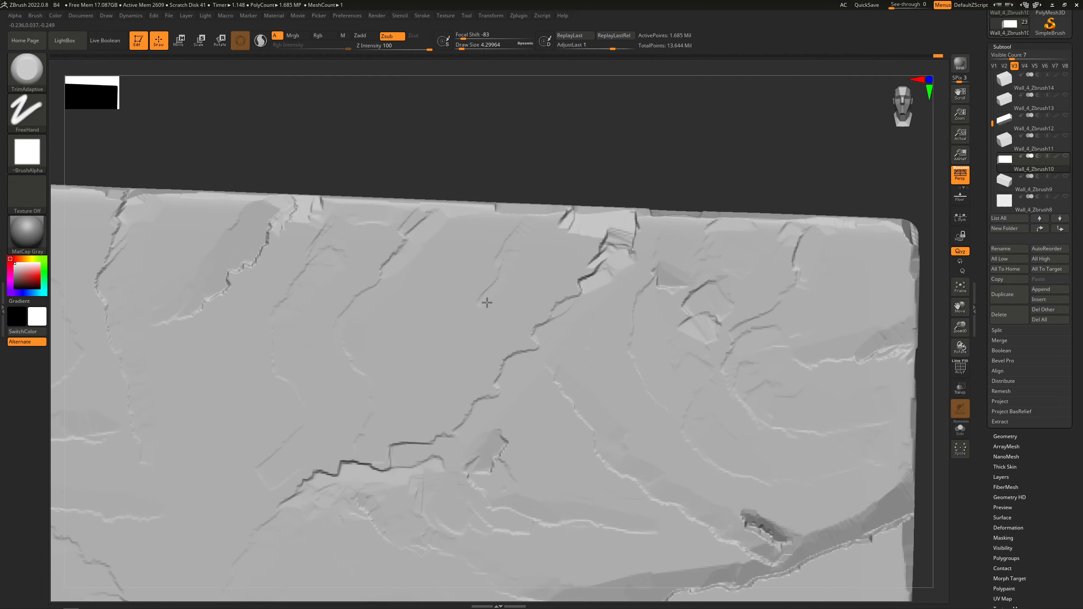
Chip the middle of the brick's top edge with short trimming strokes, cutting a small notch into the corner of the edge
{"action": "mouse_move", "coordinate": [465, 211]}
{"action": "left_mouse_down"}
{"action": "mouse_move", "coordinate": [462, 239]}
{"action": "mouse_move", "coordinate": [468, 204]}
{"action": "left_mouse_up"}
{"action": "right_click_drag", "start_coordinate": [469, 203], "coordinate": [486, 217]}
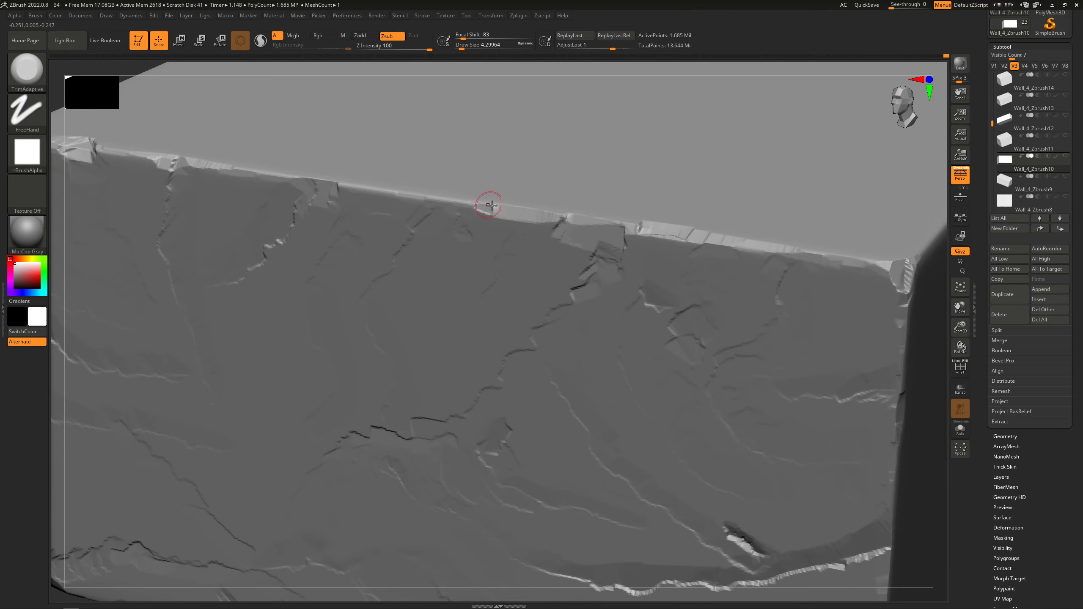
{"action": "left_click_drag", "start_coordinate": [476, 207], "coordinate": [445, 206]}
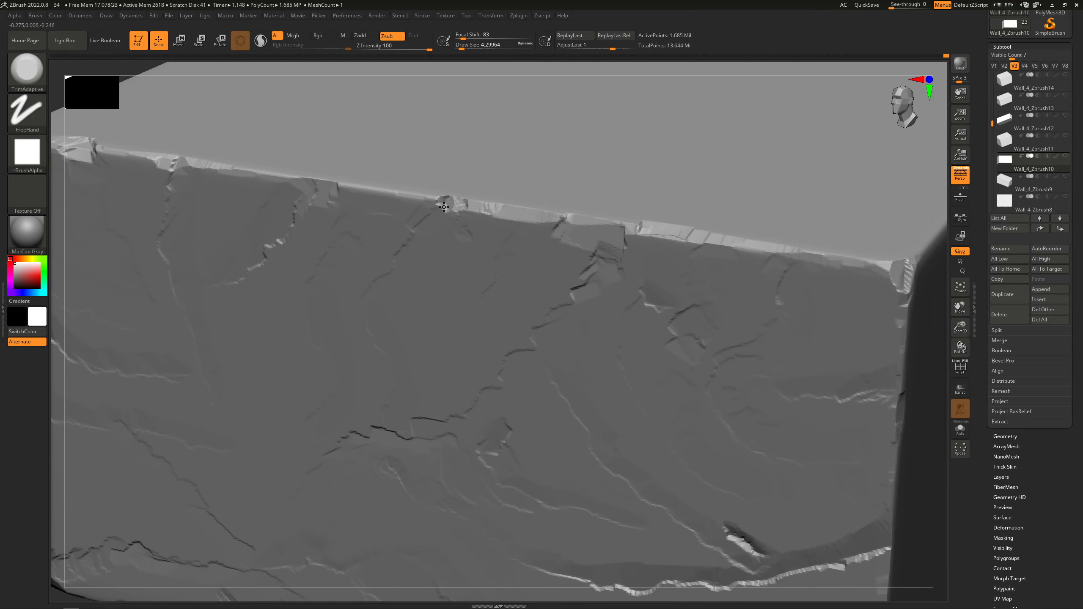
{"action": "right_click_drag", "start_coordinate": [434, 200], "coordinate": [454, 201]}
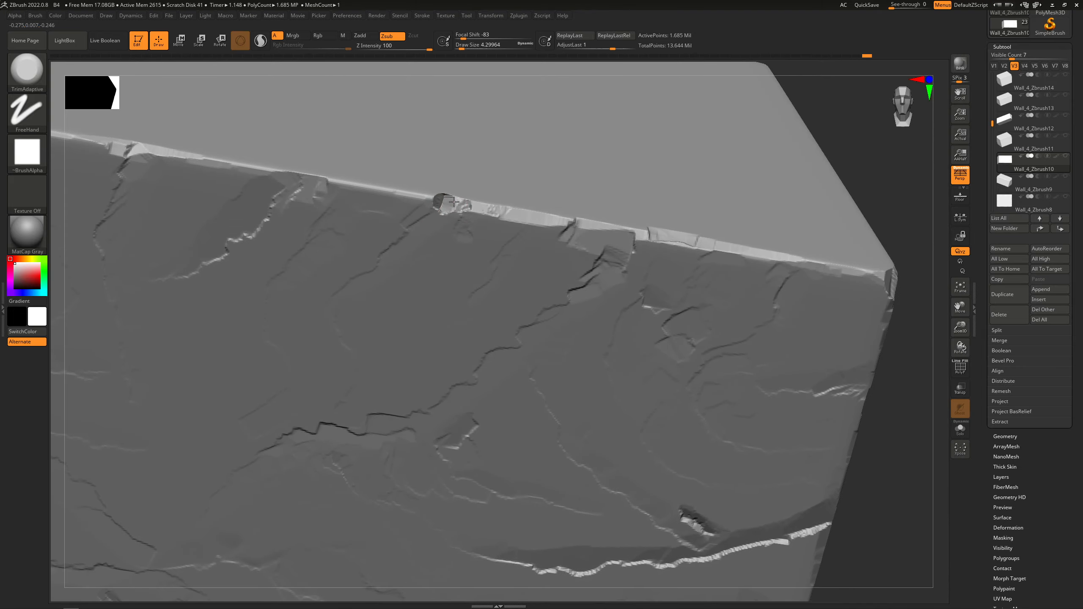
{"action": "left_click_drag", "start_coordinate": [452, 196], "coordinate": [443, 209]}
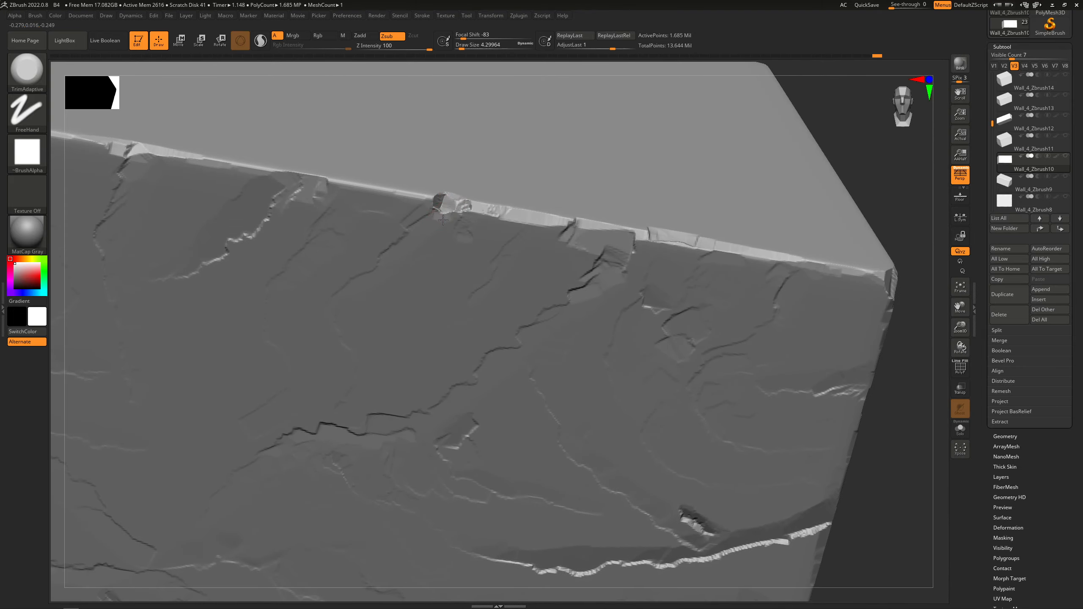
Show the whole wall and break a jagged chip into the brick's bottom edge right of its middle, extending up the face
{"action": "mouse_move", "coordinate": [433, 209]}
{"action": "right_mouse_down", "text": "shift"}
{"action": "mouse_move", "coordinate": [447, 219]}
{"action": "mouse_move", "coordinate": [384, 221]}
{"action": "mouse_move", "coordinate": [396, 222]}
{"action": "right_mouse_up", "text": "shift"}
{"action": "left_click", "coordinate": [1066, 157], "text": "shift"}
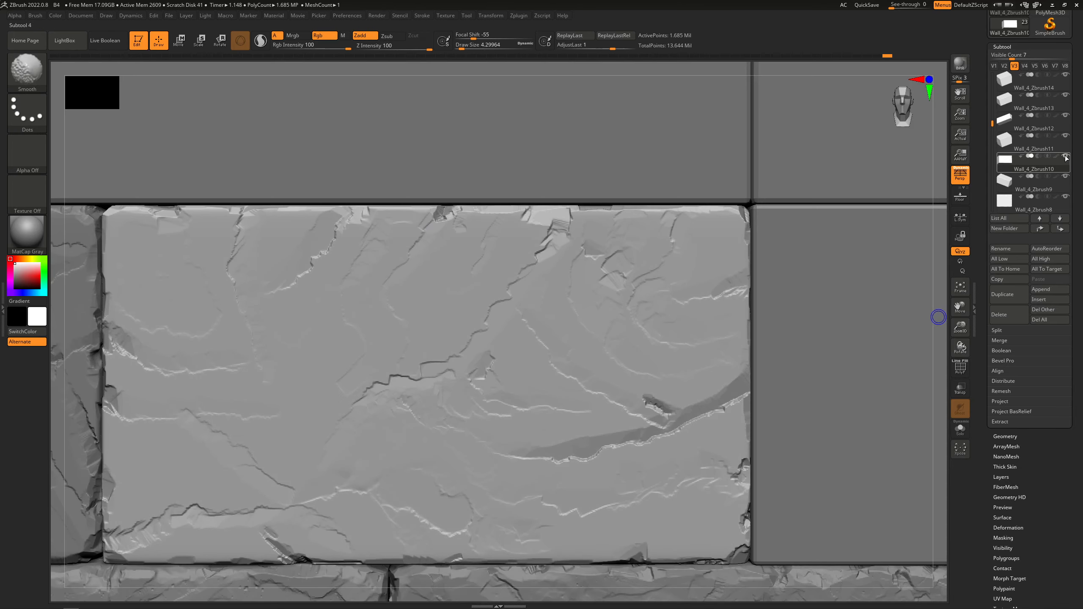
{"action": "right_click_drag", "start_coordinate": [428, 289], "coordinate": [329, 278], "text": "ctrl"}
{"action": "mouse_move", "coordinate": [456, 290]}
{"action": "right_mouse_down"}
{"action": "mouse_move", "coordinate": [530, 339]}
{"action": "mouse_move", "coordinate": [501, 339]}
{"action": "mouse_move", "coordinate": [435, 304]}
{"action": "mouse_move", "coordinate": [422, 284]}
{"action": "right_mouse_up"}
{"action": "right_click_drag", "start_coordinate": [343, 296], "coordinate": [366, 306], "text": "ctrl"}
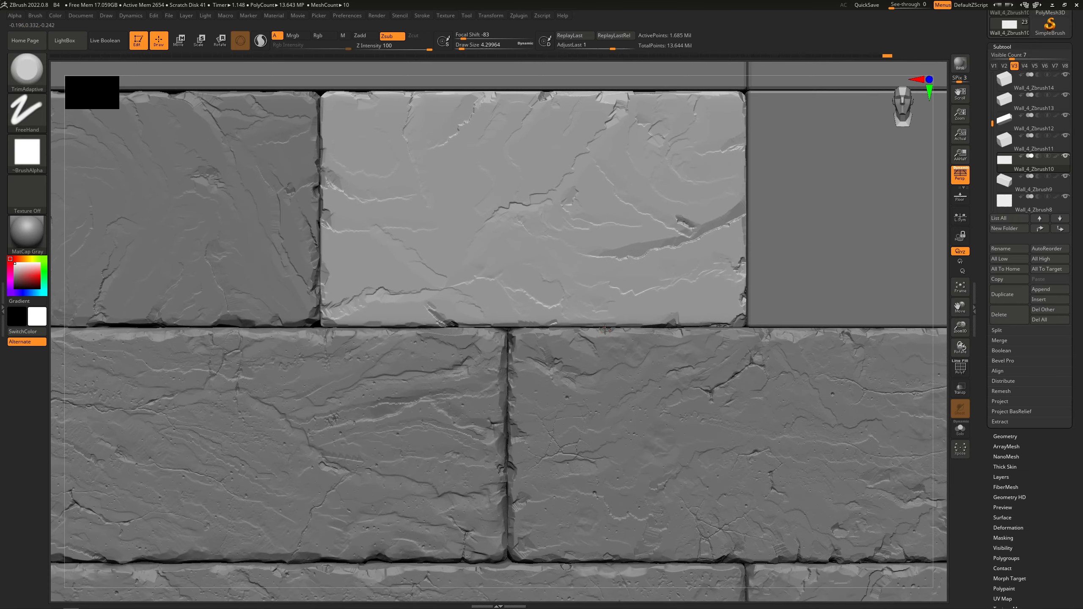
{"action": "mouse_move", "coordinate": [635, 333]}
{"action": "right_mouse_down", "text": "alt"}
{"action": "mouse_move", "coordinate": [610, 329]}
{"action": "mouse_move", "coordinate": [670, 326]}
{"action": "right_mouse_up", "text": "alt"}
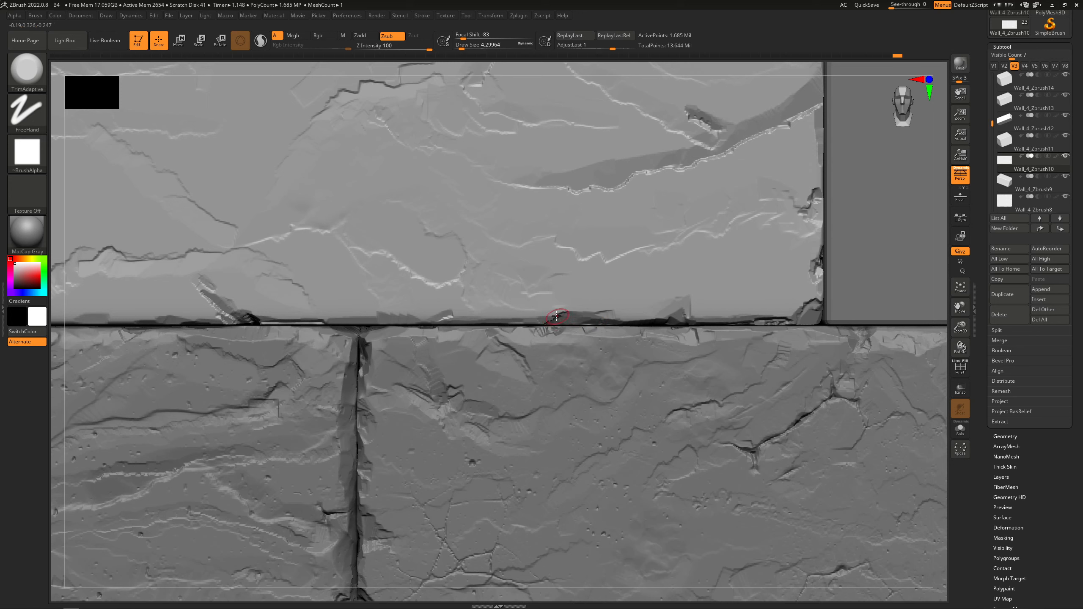
{"action": "left_click_drag", "start_coordinate": [569, 312], "coordinate": [576, 308]}
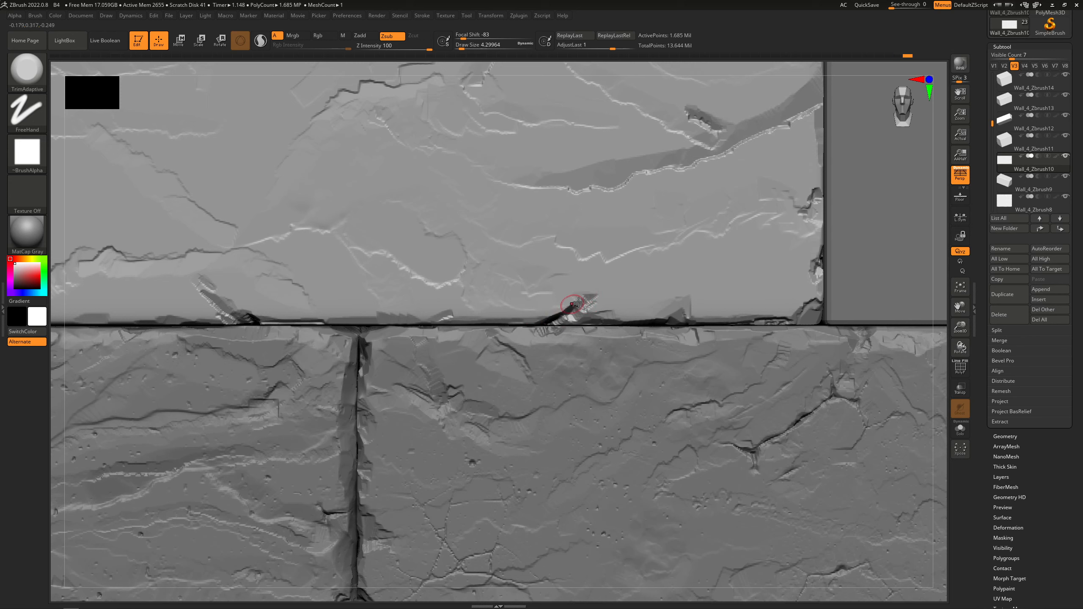
{"action": "mouse_move", "coordinate": [596, 292]}
{"action": "left_mouse_down"}
{"action": "mouse_move", "coordinate": [615, 273]}
{"action": "mouse_move", "coordinate": [597, 277]}
{"action": "left_mouse_up"}
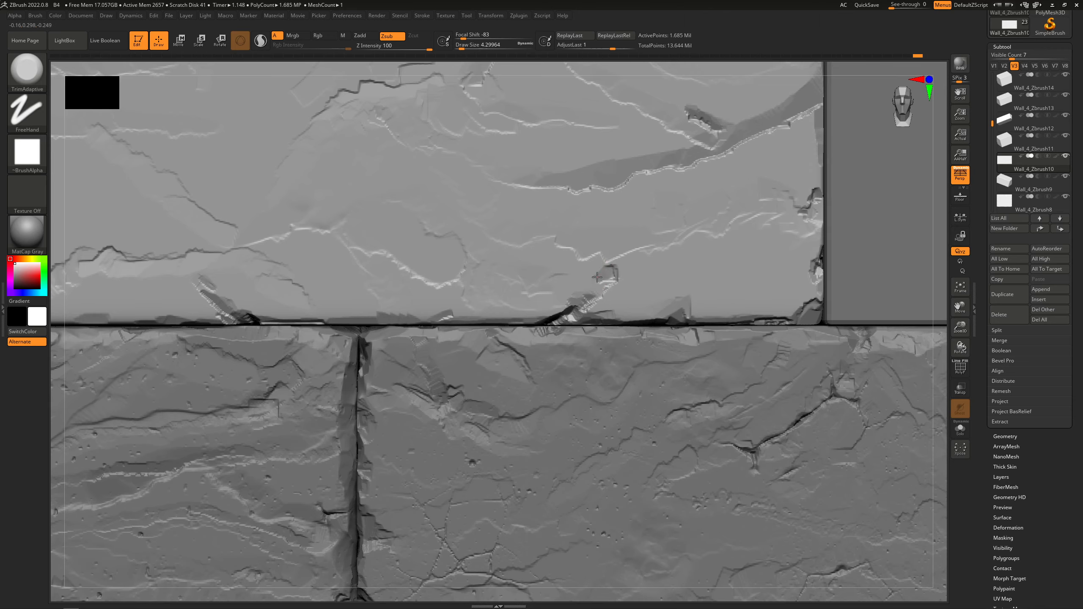
Examine the sculpted brick against its neighbours in the wall and isolate it again
{"action": "mouse_move", "coordinate": [575, 291]}
{"action": "right_mouse_down", "text": "ctrl"}
{"action": "mouse_move", "coordinate": [548, 290]}
{"action": "mouse_move", "coordinate": [527, 239]}
{"action": "mouse_move", "coordinate": [495, 280]}
{"action": "right_mouse_up", "text": "ctrl"}
{"action": "right_click_drag", "start_coordinate": [495, 280], "coordinate": [609, 268], "text": "ctrl"}
{"action": "right_click_drag", "start_coordinate": [607, 213], "coordinate": [549, 237], "text": "alt"}
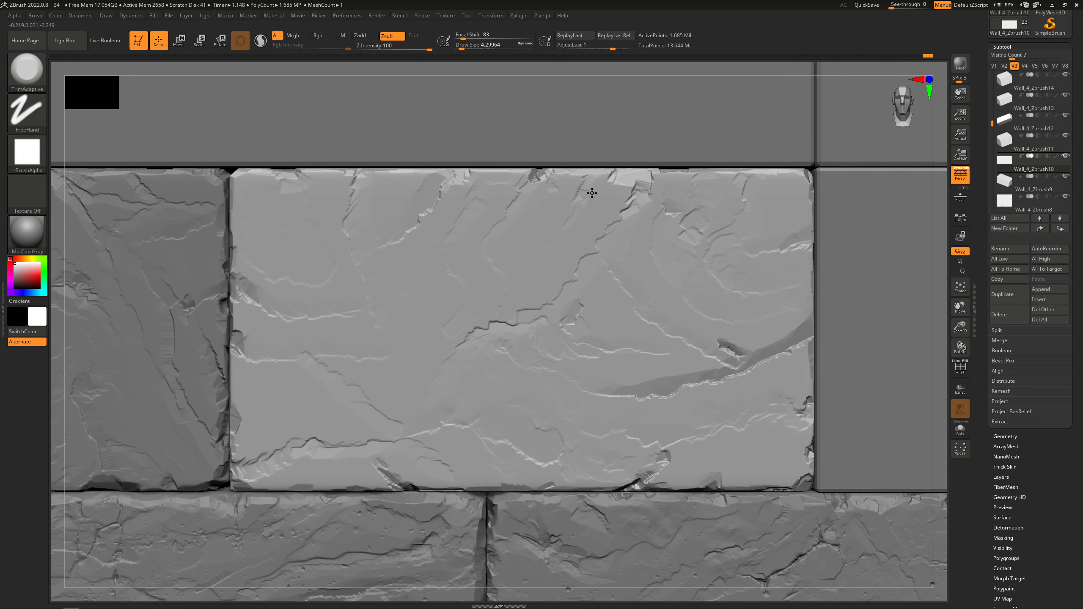
{"action": "mouse_move", "coordinate": [560, 245]}
{"action": "right_mouse_down", "text": "ctrl"}
{"action": "mouse_move", "coordinate": [422, 291]}
{"action": "mouse_move", "coordinate": [726, 305]}
{"action": "right_mouse_up", "text": "ctrl"}
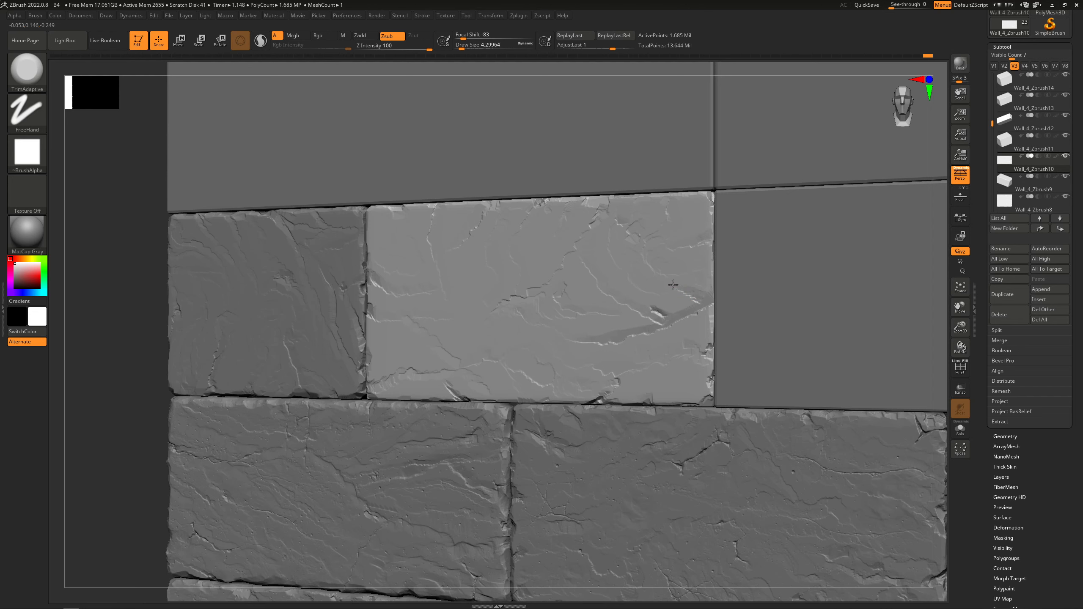
{"action": "right_click_drag", "start_coordinate": [675, 287], "coordinate": [740, 299], "text": "ctrl"}
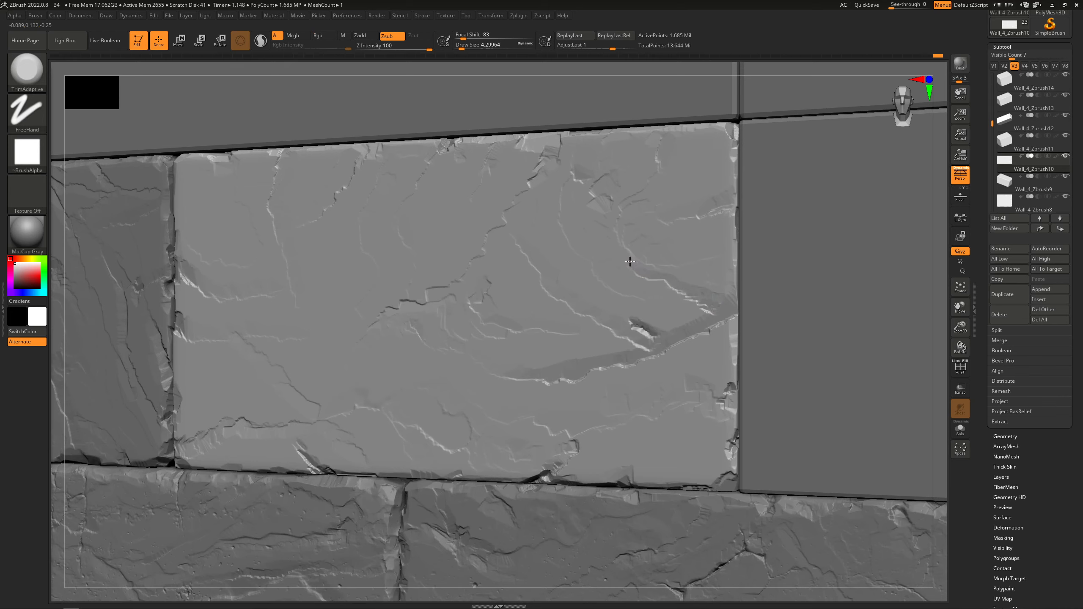
{"action": "left_click", "coordinate": [1066, 157], "text": "shift"}
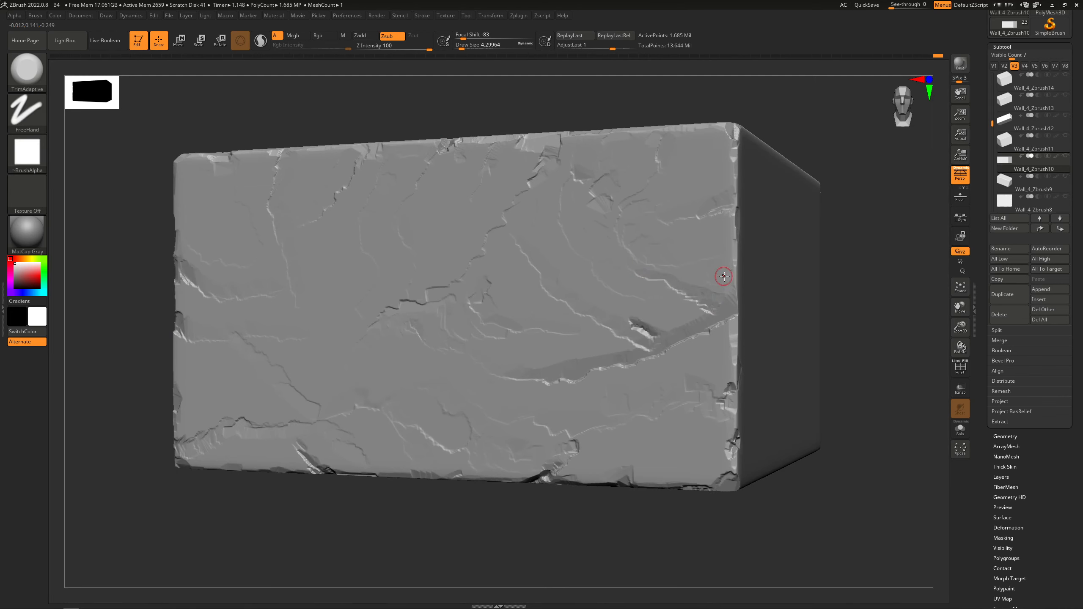
Chip the brick's right vertical edge where the diagonal ledge crack reaches it, extending the break onto the side face
{"action": "right_click_drag", "start_coordinate": [722, 276], "coordinate": [654, 328]}
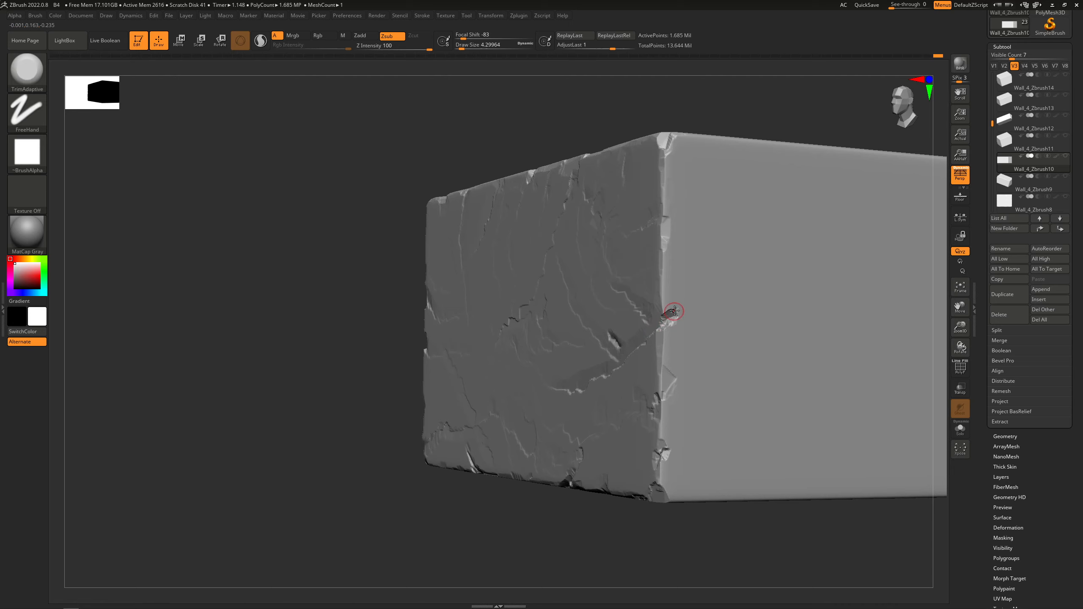
{"action": "left_click_drag", "start_coordinate": [688, 300], "coordinate": [665, 310]}
{"action": "mouse_move", "coordinate": [662, 319]}
{"action": "right_mouse_down"}
{"action": "mouse_move", "coordinate": [717, 319]}
{"action": "mouse_move", "coordinate": [667, 327]}
{"action": "right_mouse_up"}
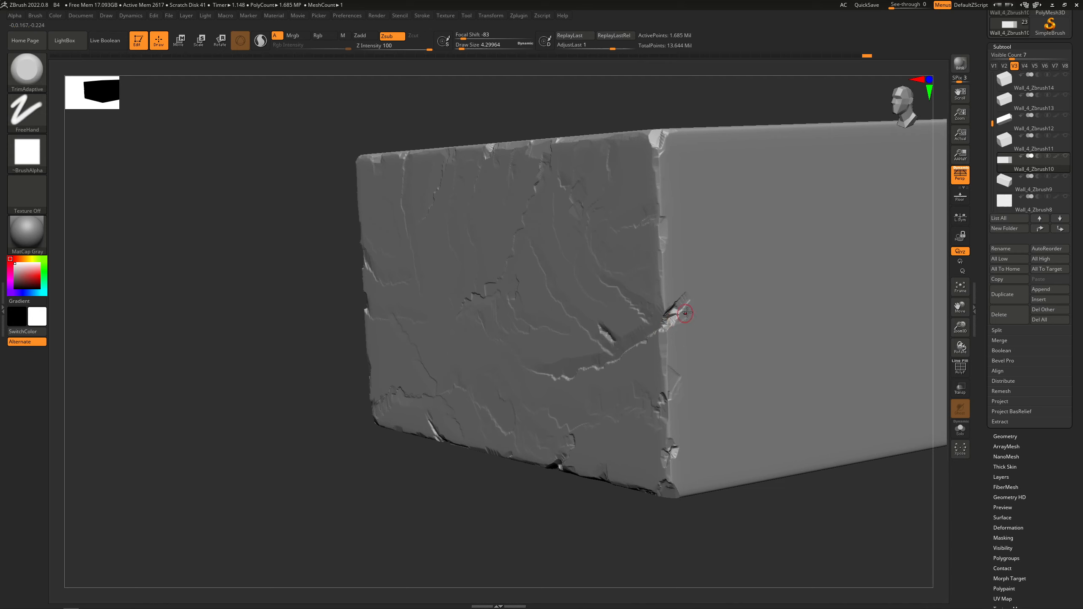
{"action": "left_click_drag", "start_coordinate": [683, 311], "coordinate": [695, 300]}
{"action": "right_click_drag", "start_coordinate": [692, 327], "coordinate": [721, 322], "text": "shift"}
{"action": "right_click_drag", "start_coordinate": [570, 357], "coordinate": [619, 334], "text": "alt"}
{"action": "right_click_drag", "start_coordinate": [478, 278], "coordinate": [350, 348], "text": "alt"}
{"action": "right_click_drag", "start_coordinate": [350, 348], "coordinate": [358, 331], "text": "alt"}
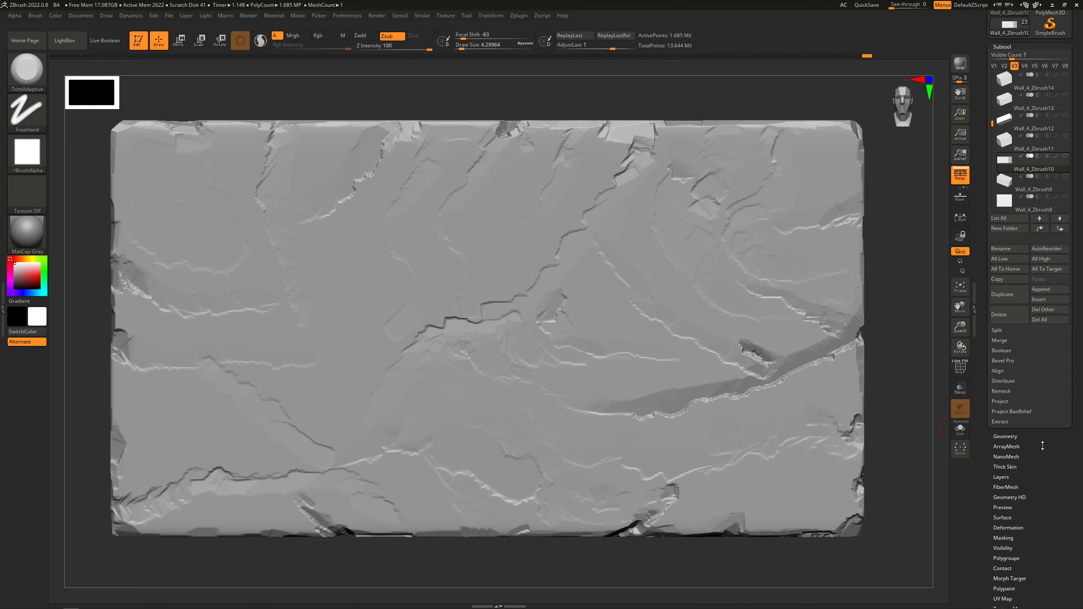
Add surface noise to the brick in NoiseMaker and bend the noise curve downward, checking it in an enlarged preview
{"action": "left_click_drag", "start_coordinate": [1062, 542], "coordinate": [1053, 485]}
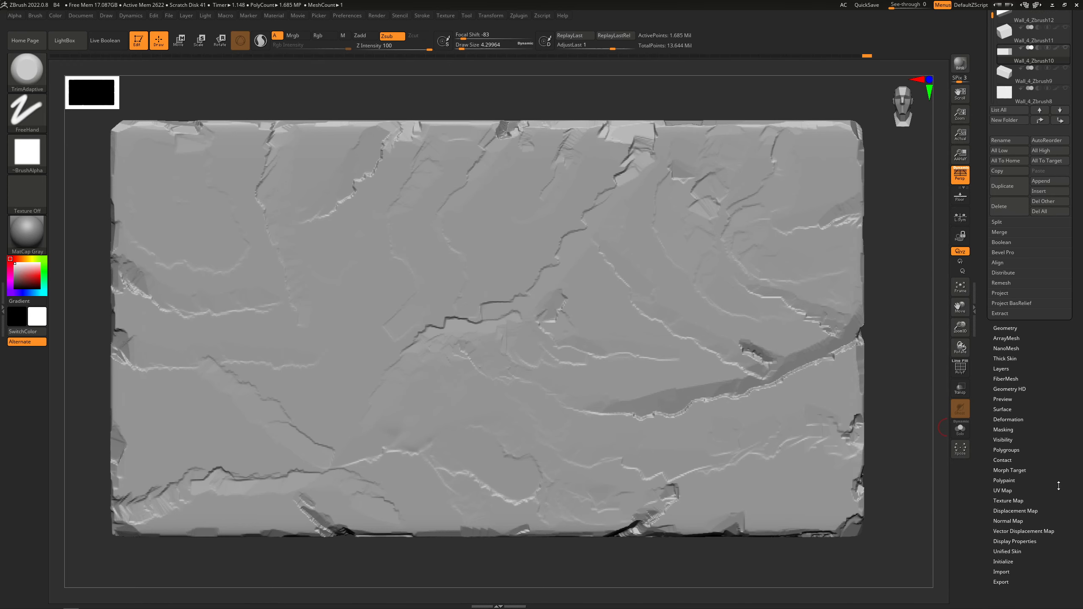
{"action": "left_click", "coordinate": [1003, 410]}
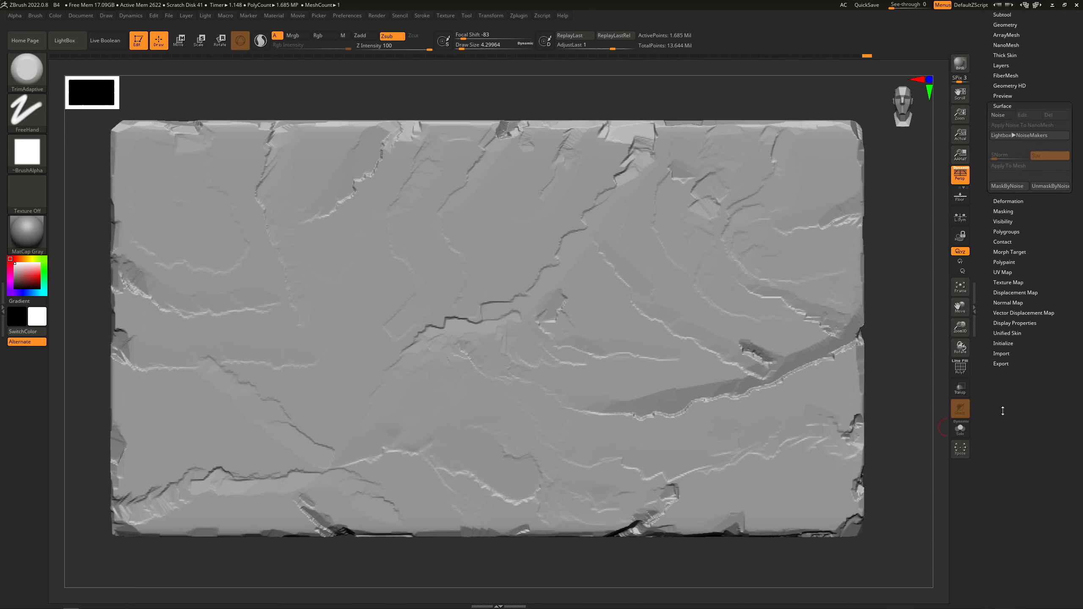
{"action": "left_click", "coordinate": [997, 116]}
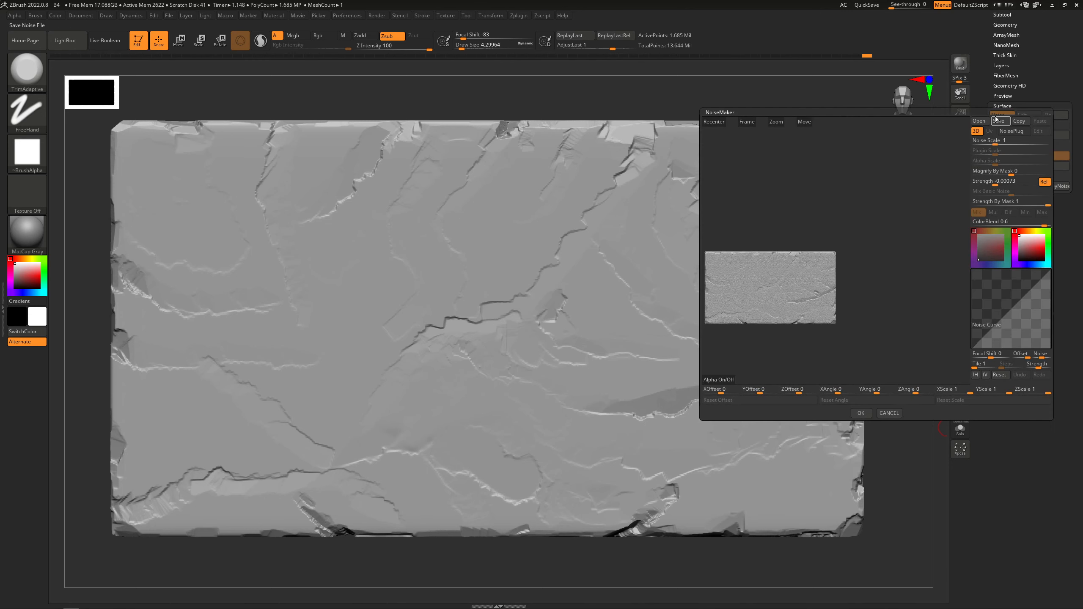
{"action": "mouse_move", "coordinate": [1015, 311]}
{"action": "left_mouse_down"}
{"action": "mouse_move", "coordinate": [1034, 345]}
{"action": "mouse_move", "coordinate": [1029, 314]}
{"action": "left_mouse_up"}
{"action": "right_click_drag", "start_coordinate": [780, 290], "coordinate": [1059, 335], "text": "ctrl"}
{"action": "right_click_drag", "start_coordinate": [820, 286], "coordinate": [593, 290], "text": "ctrl"}
{"action": "mouse_move", "coordinate": [788, 273]}
{"action": "right_mouse_down", "text": "ctrl"}
{"action": "mouse_move", "coordinate": [874, 275]}
{"action": "mouse_move", "coordinate": [1000, 315]}
{"action": "right_mouse_up", "text": "ctrl"}
{"action": "right_click_drag", "start_coordinate": [788, 303], "coordinate": [606, 310], "text": "ctrl"}
{"action": "right_click_drag", "start_coordinate": [829, 280], "coordinate": [841, 426], "text": "ctrl"}
{"action": "right_click_drag", "start_coordinate": [804, 305], "coordinate": [803, 386], "text": "ctrl"}
{"action": "right_click_drag", "start_coordinate": [823, 281], "coordinate": [840, 373], "text": "ctrl"}
{"action": "mouse_move", "coordinate": [1023, 327]}
{"action": "mouse_move", "coordinate": [1019, 323]}
{"action": "left_mouse_down"}
{"action": "mouse_move", "coordinate": [997, 277]}
{"action": "mouse_move", "coordinate": [1034, 327]}
{"action": "left_mouse_up"}
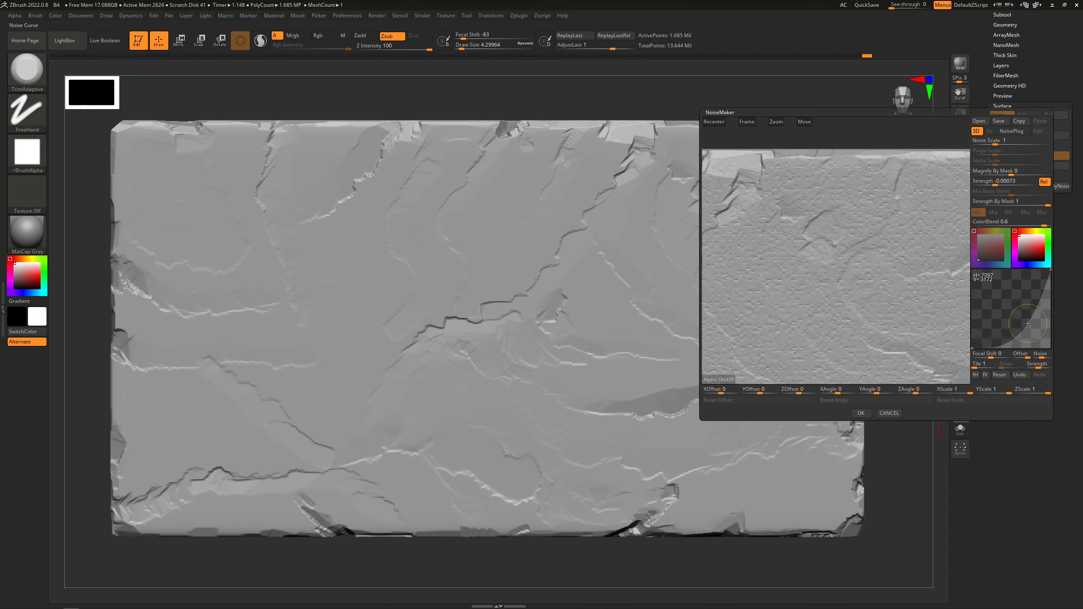
Set the noise scale to 0.66117, steepen the noise curve to leave only scattered pits, and apply the noise to the mesh
{"action": "left_click_drag", "start_coordinate": [994, 144], "coordinate": [995, 145]}
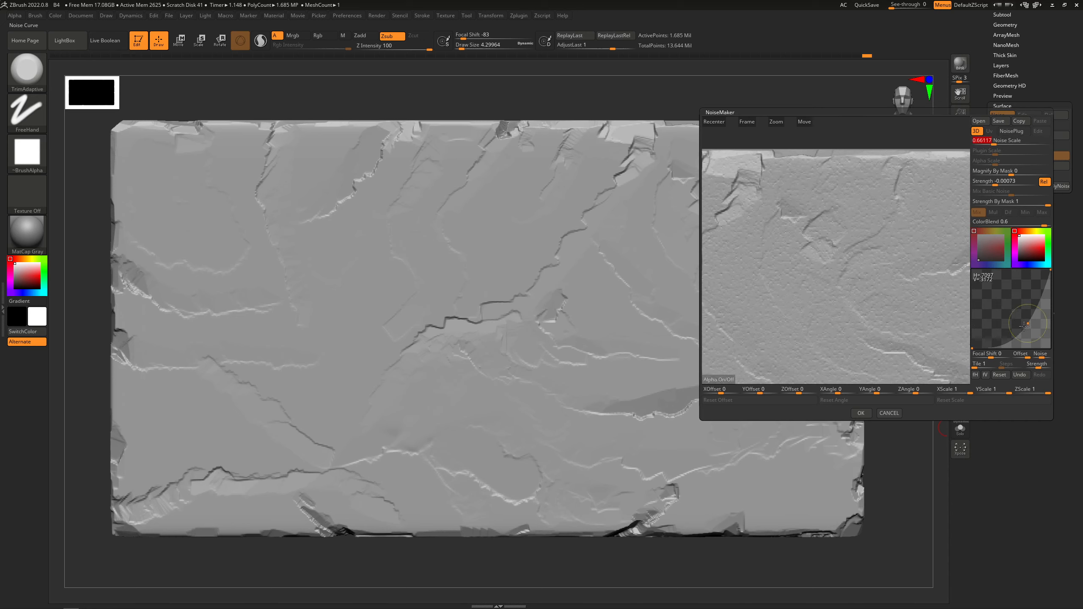
{"action": "left_click_drag", "start_coordinate": [1010, 344], "coordinate": [1024, 316]}
{"action": "left_click_drag", "start_coordinate": [788, 301], "coordinate": [838, 248]}
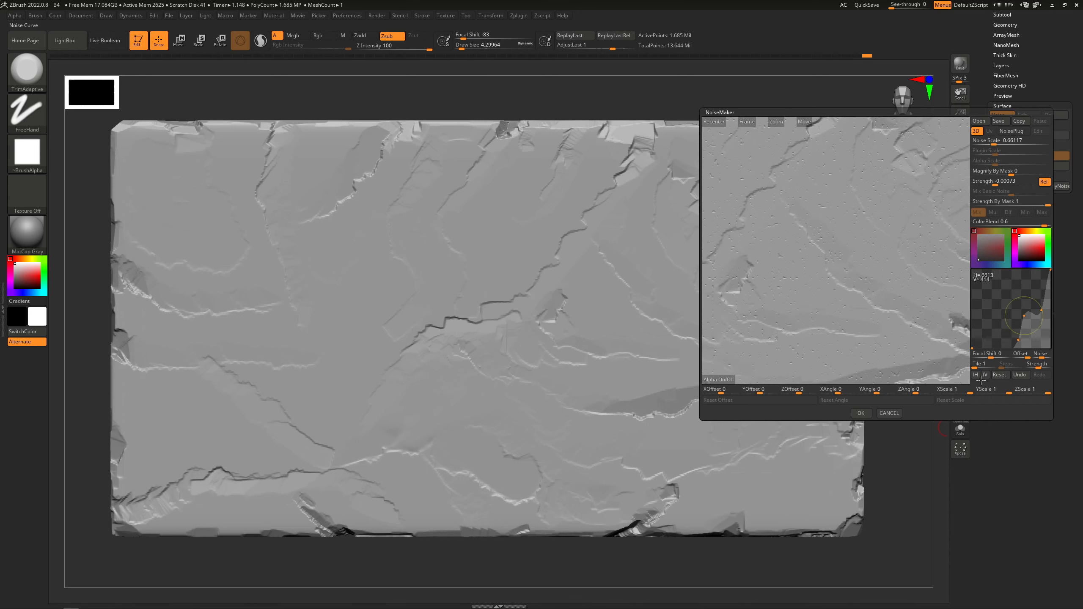
{"action": "left_click", "coordinate": [858, 413]}
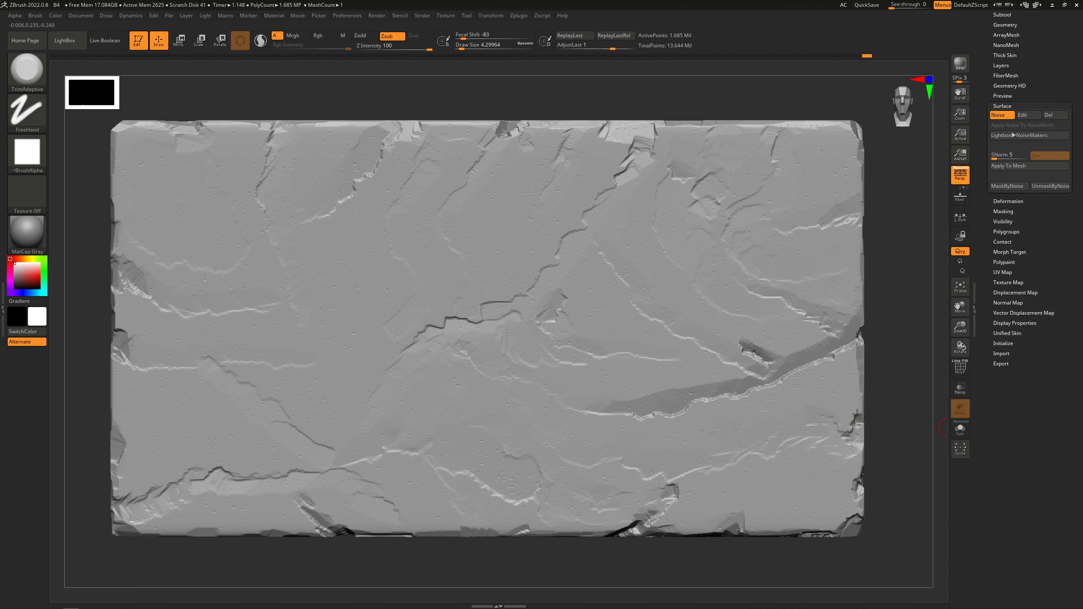
{"action": "left_click", "coordinate": [1016, 167]}
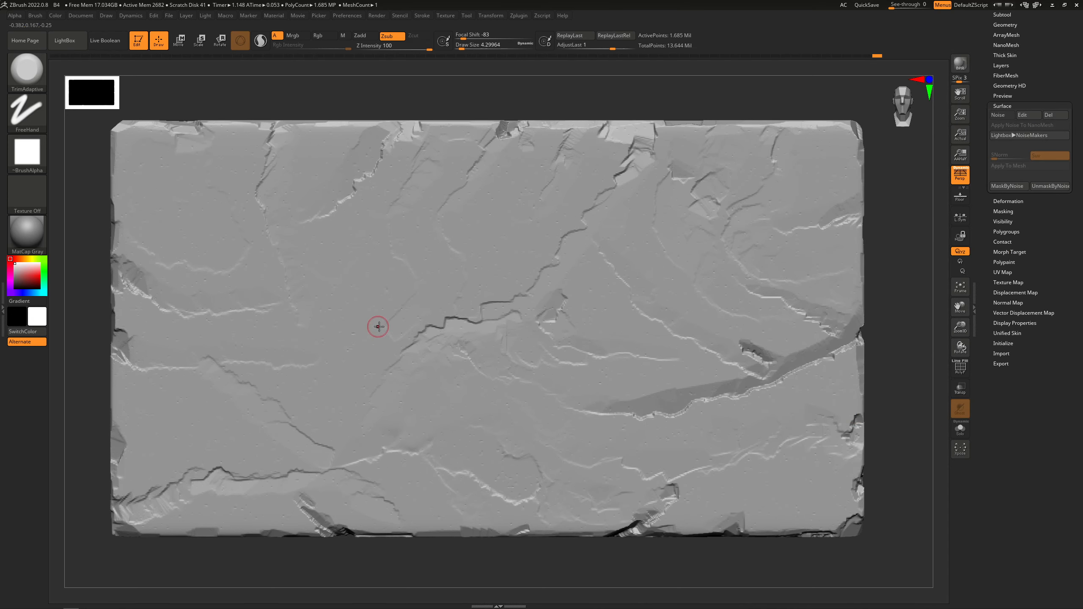
Load a concrete detail brush from the Brushes_Damage folder
{"action": "mouse_move", "coordinate": [375, 327]}
{"action": "right_mouse_down"}
{"action": "mouse_move", "coordinate": [394, 303]}
{"action": "mouse_move", "coordinate": [386, 322]}
{"action": "right_mouse_up"}
{"action": "right_click_drag", "start_coordinate": [420, 399], "coordinate": [411, 370], "text": "alt"}
{"action": "right_click_drag", "start_coordinate": [410, 370], "coordinate": [404, 355], "text": "ctrl"}
{"action": "mouse_move", "coordinate": [404, 355]}
{"action": "right_mouse_down"}
{"action": "mouse_move", "coordinate": [463, 342]}
{"action": "mouse_move", "coordinate": [436, 329]}
{"action": "mouse_move", "coordinate": [529, 315]}
{"action": "mouse_move", "coordinate": [411, 319]}
{"action": "mouse_move", "coordinate": [428, 312]}
{"action": "right_mouse_up"}
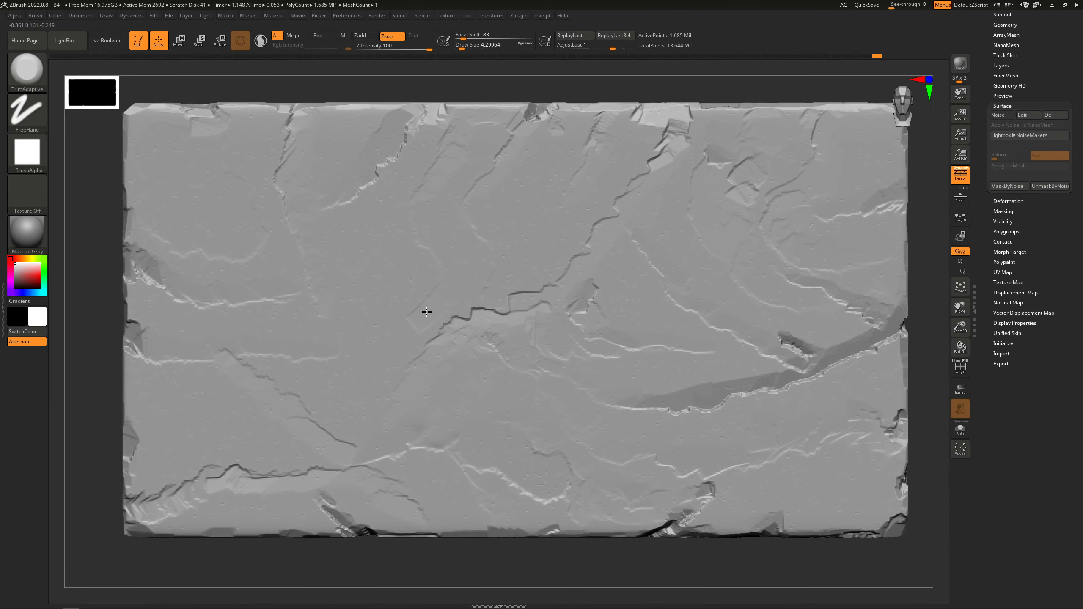
{"action": "key", "text": "comma"}
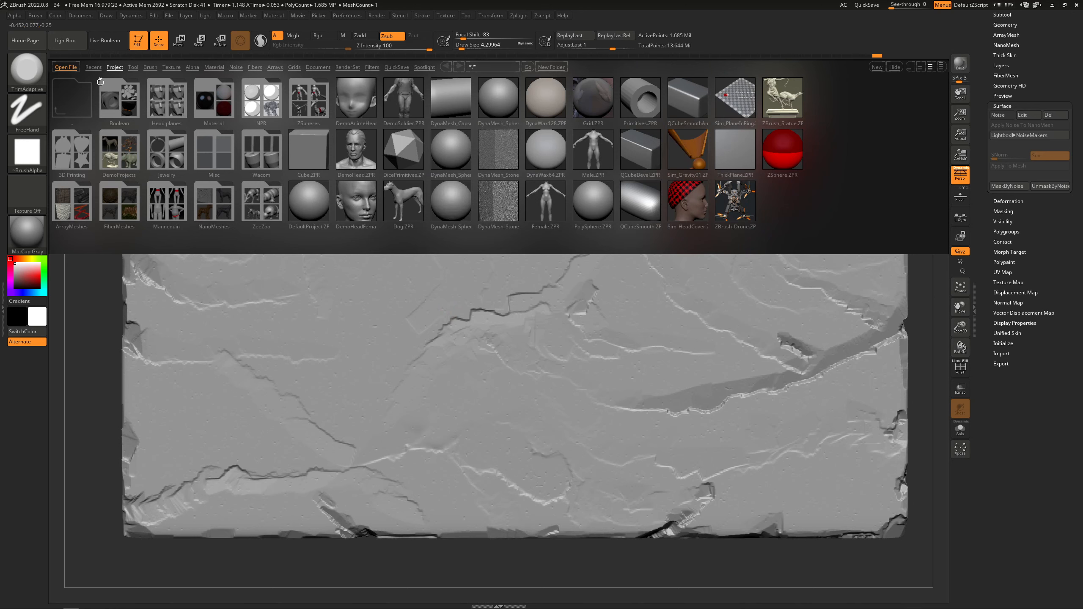
{"action": "left_click", "coordinate": [150, 68]}
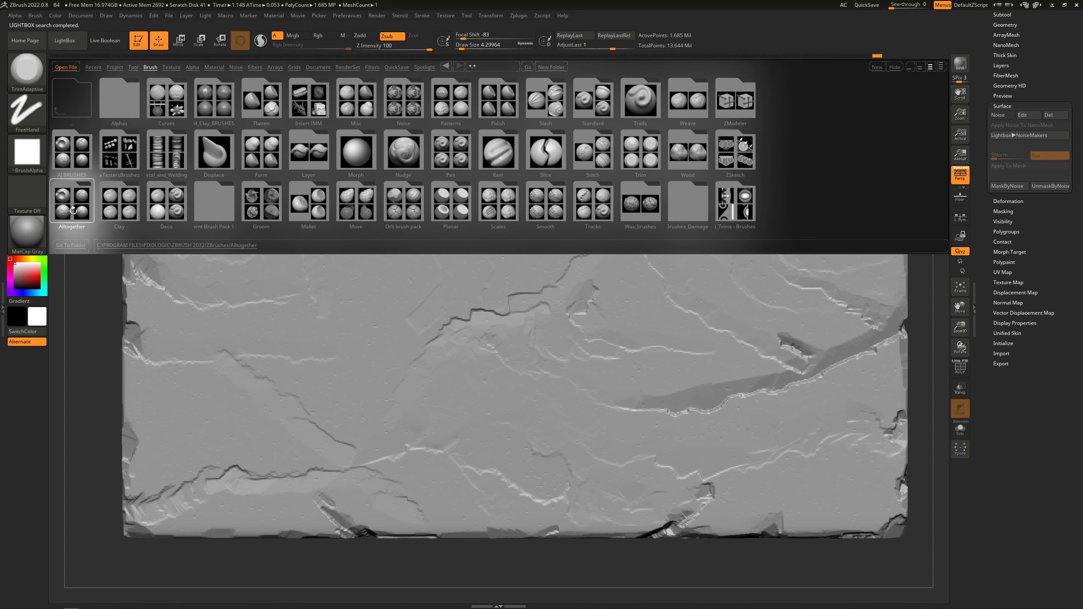
{"action": "double_click", "coordinate": [75, 212]}
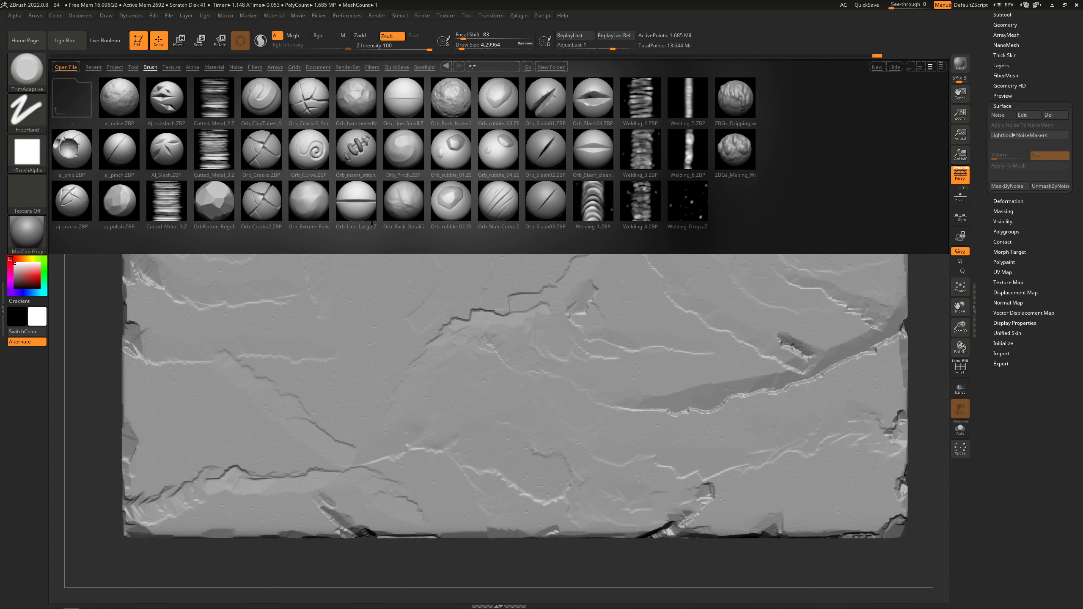
{"action": "double_click", "coordinate": [64, 107]}
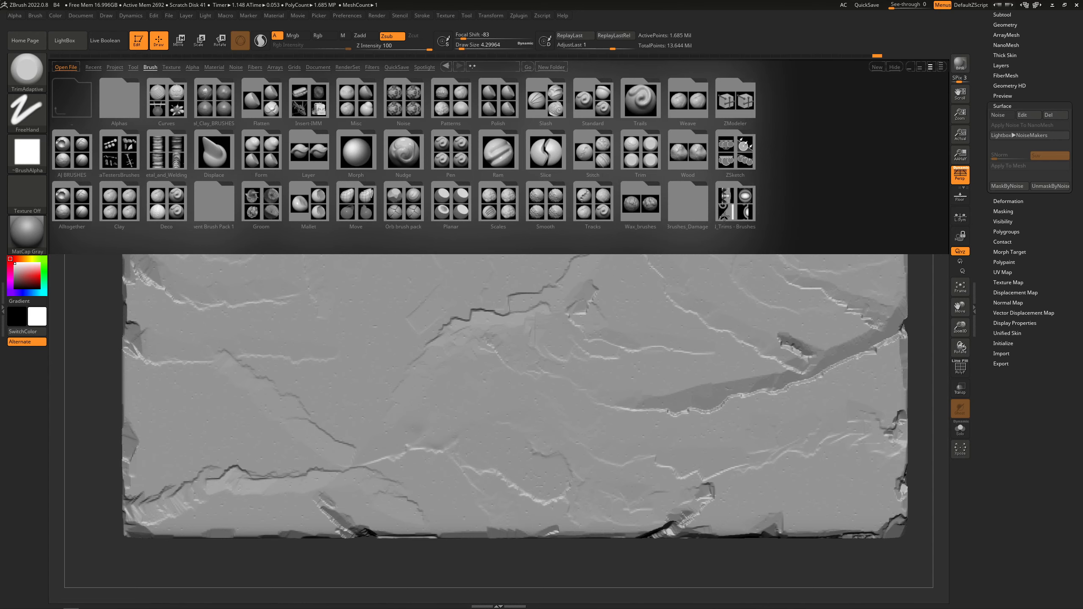
{"action": "double_click", "coordinate": [688, 206]}
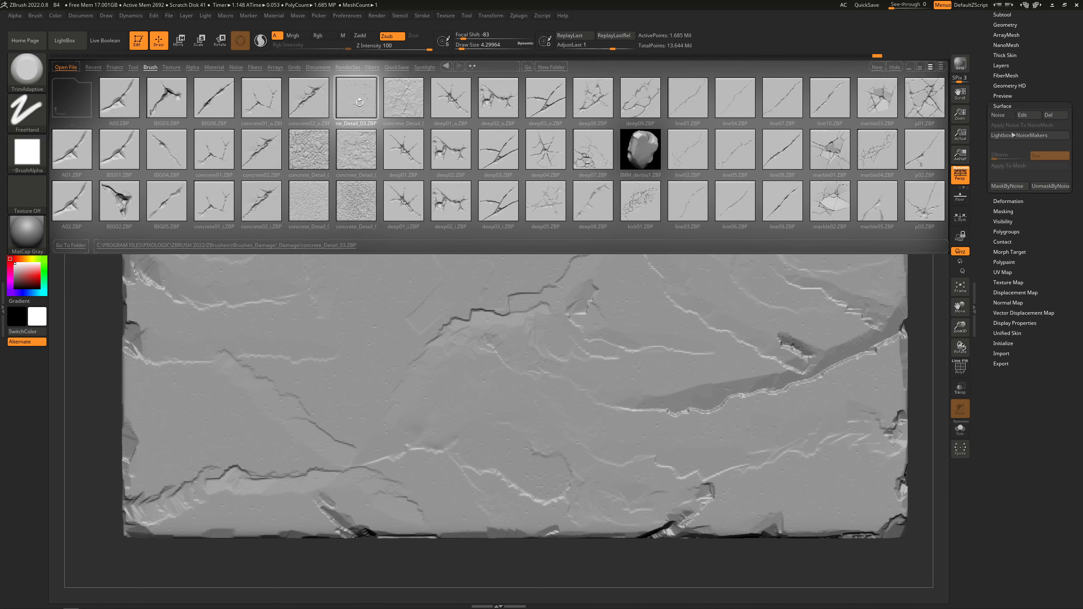
{"action": "mouse_move", "coordinate": [802, 180]}
{"action": "left_mouse_down"}
{"action": "mouse_move", "coordinate": [543, 174]}
{"action": "mouse_move", "coordinate": [746, 171]}
{"action": "left_mouse_up"}
{"action": "double_click", "coordinate": [274, 94]}
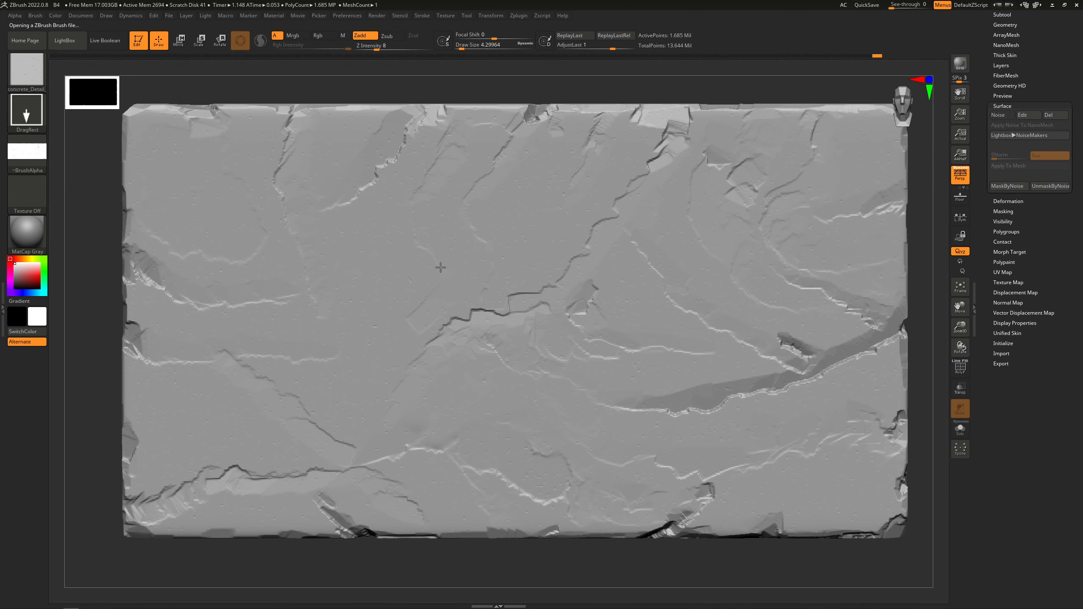
Stamp the concrete detail texture across the brick's front face, replacing the first trial stamp with a larger one
{"action": "left_click_drag", "start_coordinate": [721, 184], "coordinate": [640, 213]}
{"action": "key", "text": "ctrl+z"}
{"action": "mouse_move", "coordinate": [553, 294]}
{"action": "right_mouse_down", "text": "alt"}
{"action": "mouse_move", "coordinate": [506, 287]}
{"action": "mouse_move", "coordinate": [487, 311]}
{"action": "right_mouse_up", "text": "alt"}
{"action": "left_click_drag", "start_coordinate": [466, 90], "coordinate": [485, 2]}
{"action": "mouse_move", "coordinate": [497, 283]}
{"action": "right_mouse_down"}
{"action": "mouse_move", "coordinate": [524, 280]}
{"action": "mouse_move", "coordinate": [488, 275]}
{"action": "mouse_move", "coordinate": [500, 275]}
{"action": "right_mouse_up"}
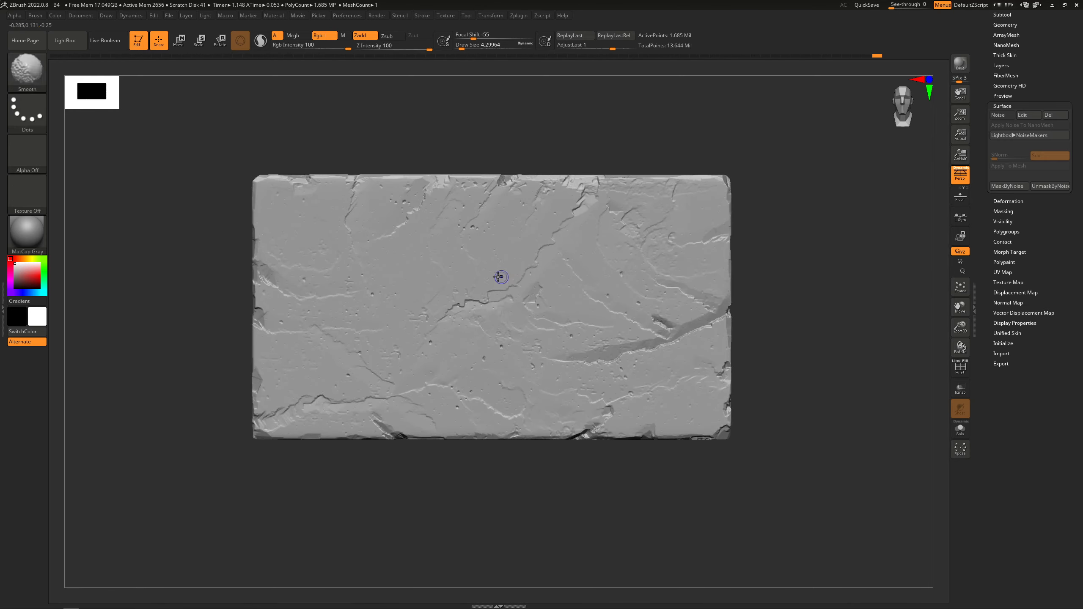
{"action": "mouse_move", "coordinate": [397, 283]}
{"action": "right_mouse_down"}
{"action": "mouse_move", "coordinate": [425, 283]}
{"action": "mouse_move", "coordinate": [493, 319]}
{"action": "mouse_move", "coordinate": [469, 327]}
{"action": "right_mouse_up"}
Load the spots03 damage brush and add small scattered pits to the brick's front face
{"action": "key", "text": "comma"}
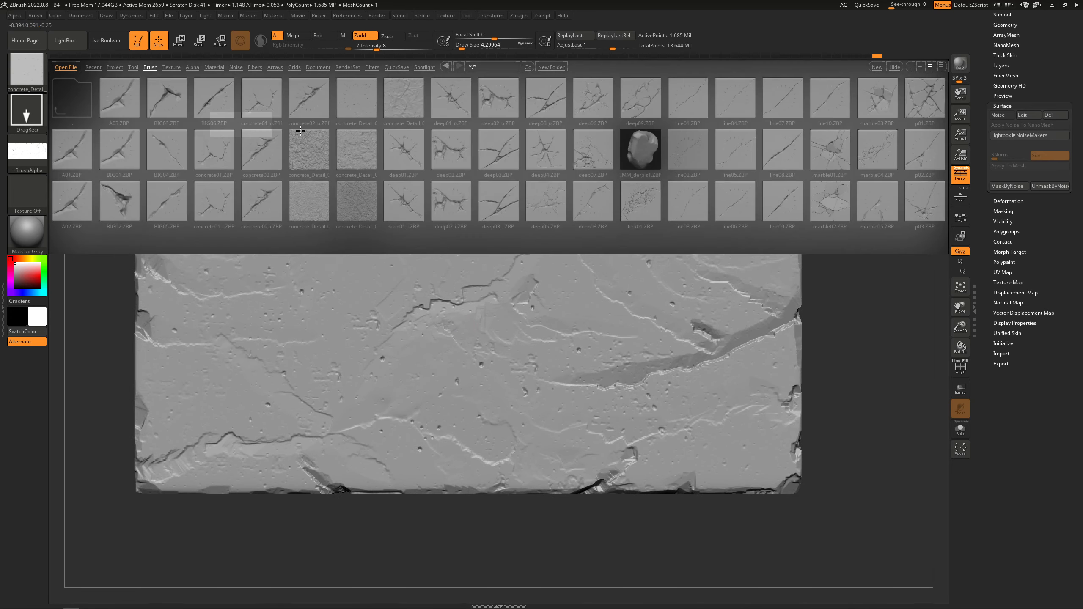
{"action": "left_click_drag", "start_coordinate": [792, 149], "coordinate": [534, 177]}
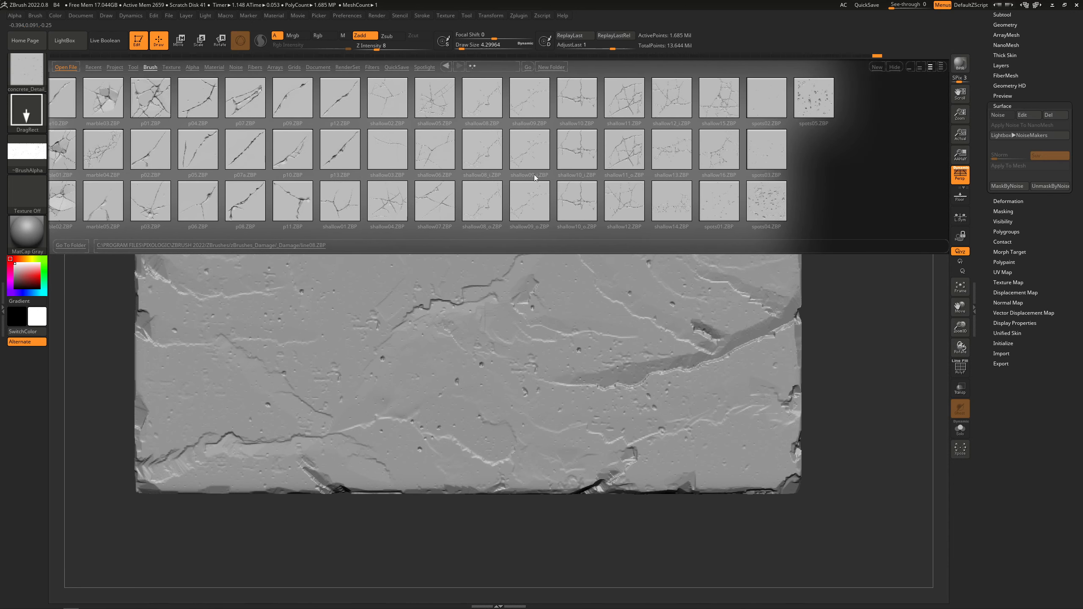
{"action": "left_click", "coordinate": [750, 152]}
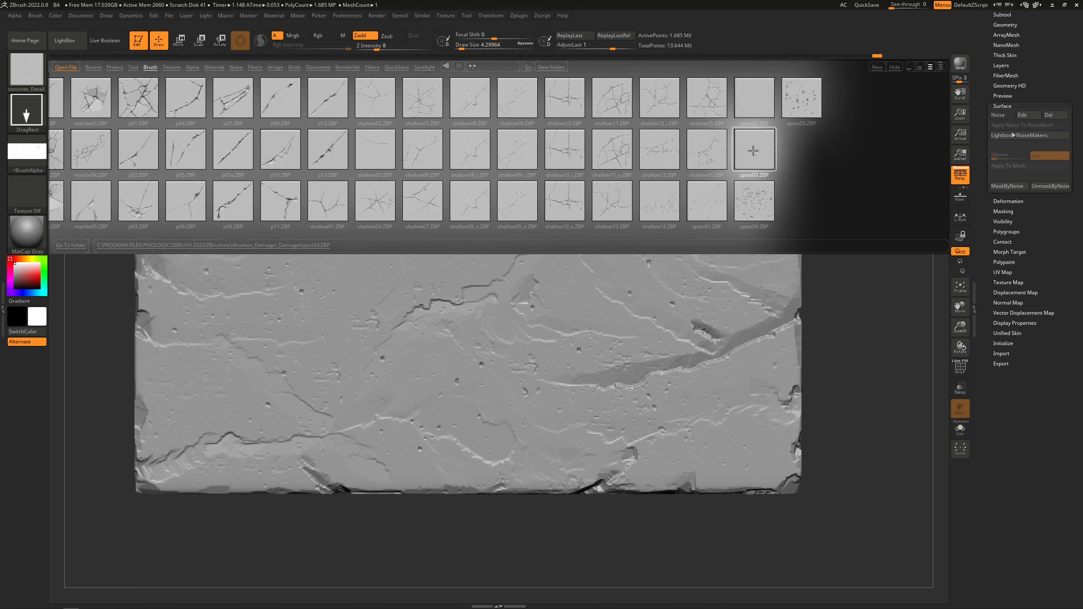
{"action": "double_click", "coordinate": [755, 151]}
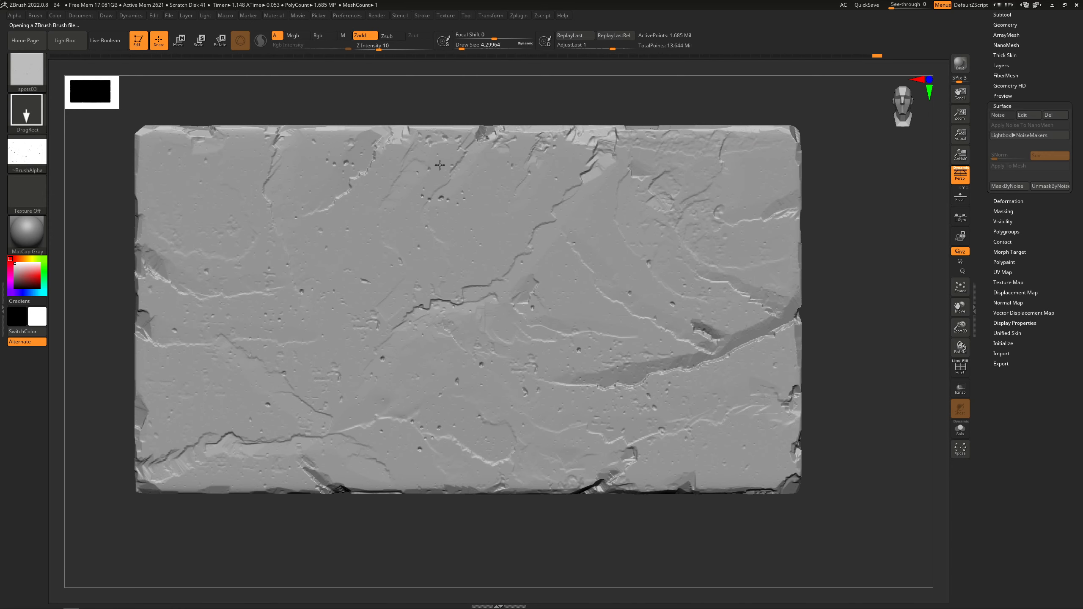
{"action": "right_click_drag", "start_coordinate": [346, 252], "coordinate": [447, 226], "text": "alt"}
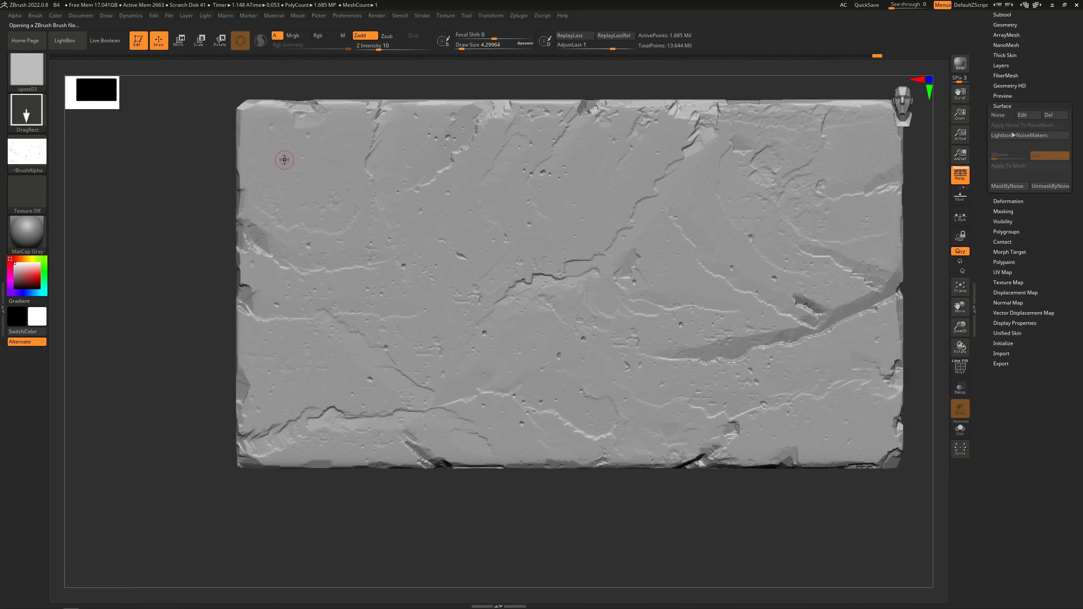
{"action": "right_click_drag", "start_coordinate": [399, 164], "coordinate": [397, 255], "text": "ctrl"}
{"action": "right_click_drag", "start_coordinate": [510, 259], "coordinate": [515, 292], "text": "alt"}
{"action": "right_click_drag", "start_coordinate": [606, 281], "coordinate": [630, 328], "text": "alt"}
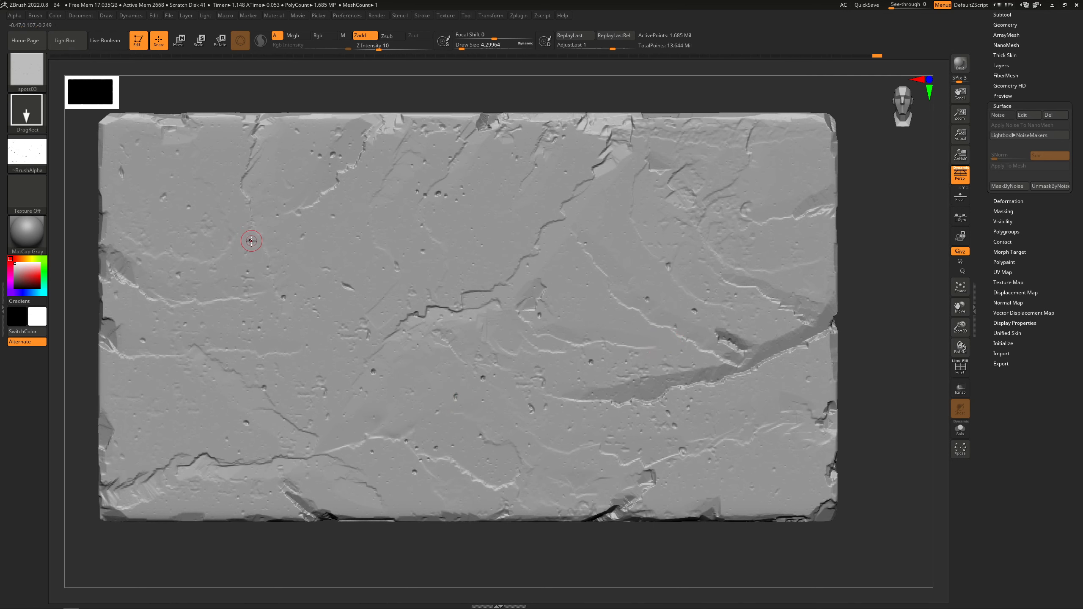
Try stamping a crack with the line08 brush on the left half of the brick's face
{"action": "key", "text": "comma"}
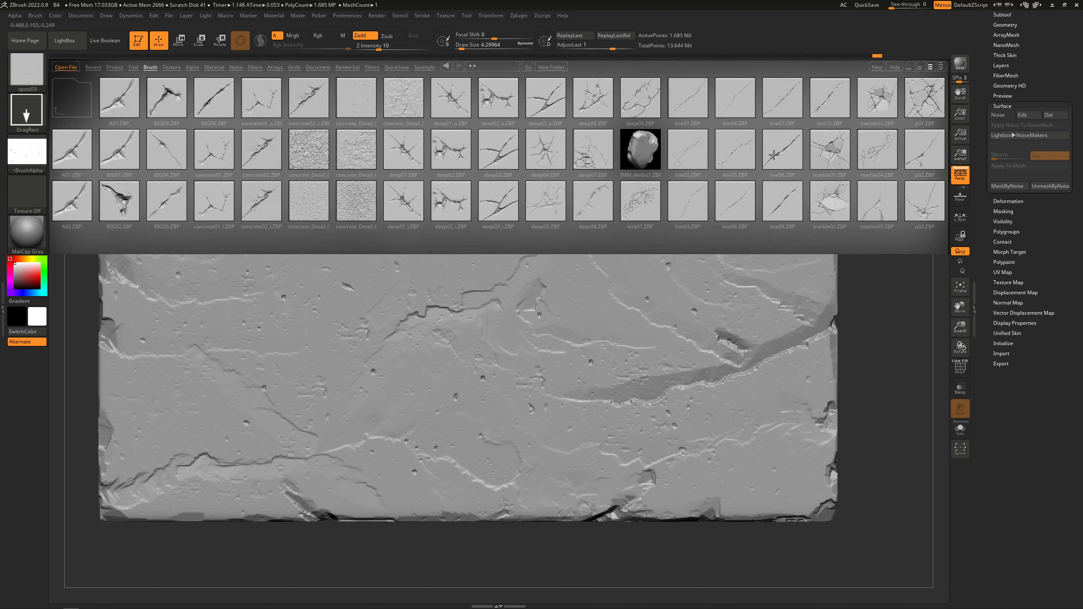
{"action": "double_click", "coordinate": [774, 154]}
{"action": "mouse_move", "coordinate": [416, 291]}
{"action": "left_mouse_down"}
{"action": "mouse_move", "coordinate": [474, 122]}
{"action": "mouse_move", "coordinate": [390, 130]}
{"action": "left_mouse_up"}
{"action": "key", "text": "ctrl+z"}
{"action": "mouse_move", "coordinate": [377, 255]}
{"action": "left_mouse_down"}
{"action": "mouse_move", "coordinate": [386, 158]}
{"action": "mouse_move", "coordinate": [375, 162]}
{"action": "left_mouse_up"}
Load the line10 brush and stamp a diagonal crack on the left half of the brick's face, replacing the trial stamps
{"action": "key", "text": "comma"}
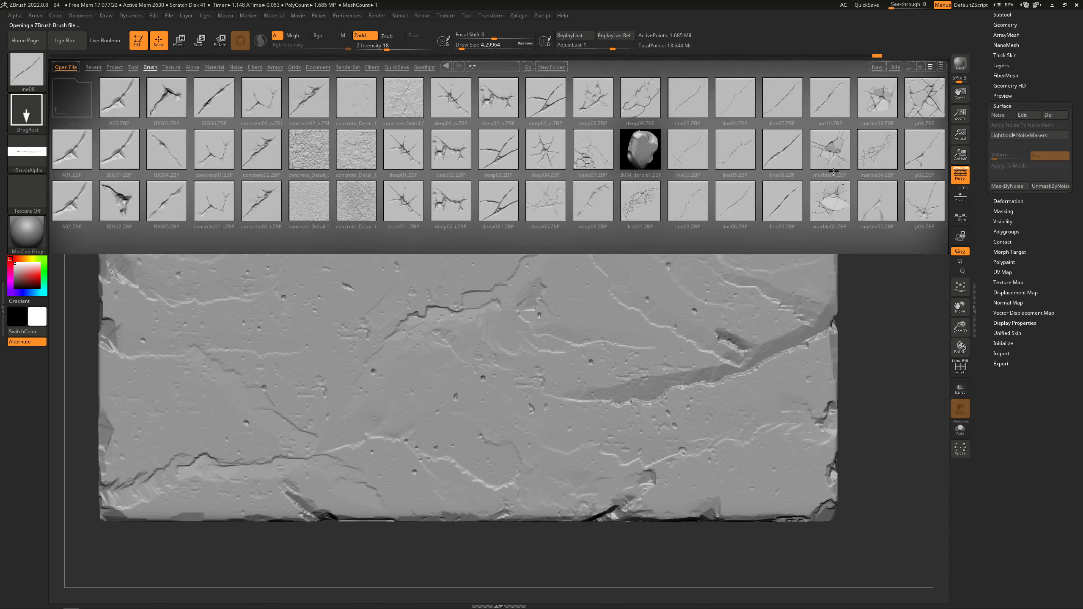
{"action": "double_click", "coordinate": [829, 102]}
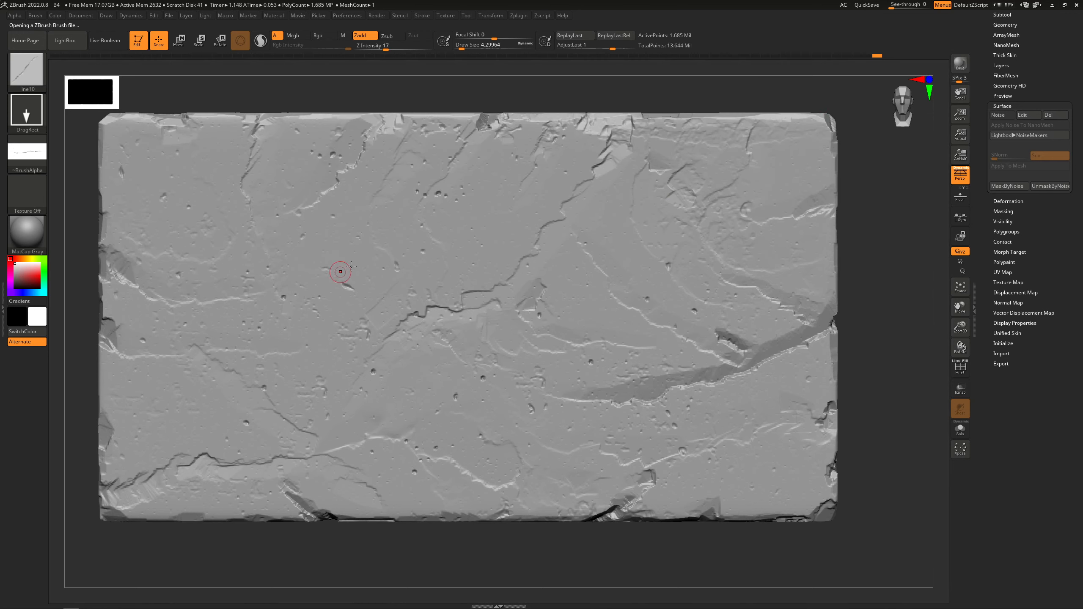
{"action": "mouse_move", "coordinate": [352, 264]}
{"action": "left_mouse_down"}
{"action": "mouse_move", "coordinate": [422, 209]}
{"action": "mouse_move", "coordinate": [458, 247]}
{"action": "left_mouse_up"}
{"action": "left_click_drag", "start_coordinate": [374, 412], "coordinate": [464, 388]}
{"action": "right_click_drag", "start_coordinate": [464, 388], "coordinate": [271, 346], "text": "ctrl"}
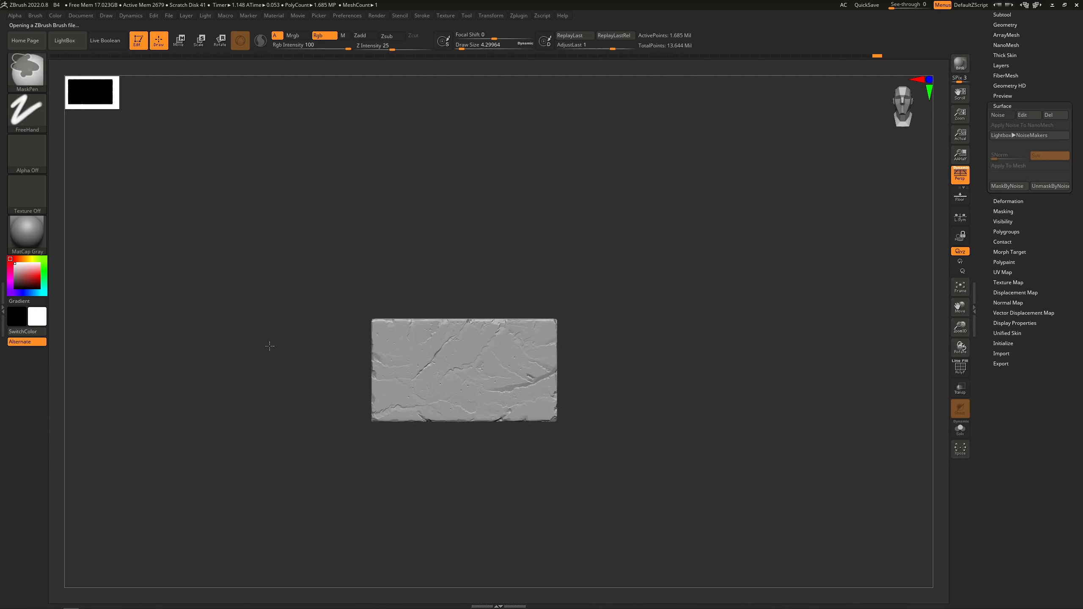
{"action": "right_click_drag", "start_coordinate": [412, 364], "coordinate": [580, 395], "text": "ctrl"}
{"action": "key", "text": "ctrl+z"}
{"action": "mouse_move", "coordinate": [456, 379]}
{"action": "left_mouse_down"}
{"action": "mouse_move", "coordinate": [523, 431]}
{"action": "mouse_move", "coordinate": [522, 449]}
{"action": "left_mouse_up"}
{"action": "mouse_move", "coordinate": [522, 444]}
{"action": "right_mouse_down", "text": "ctrl"}
{"action": "mouse_move", "coordinate": [456, 436]}
{"action": "mouse_move", "coordinate": [455, 397]}
{"action": "right_mouse_up", "text": "ctrl"}
{"action": "right_click_drag", "start_coordinate": [397, 355], "coordinate": [469, 379], "text": "ctrl"}
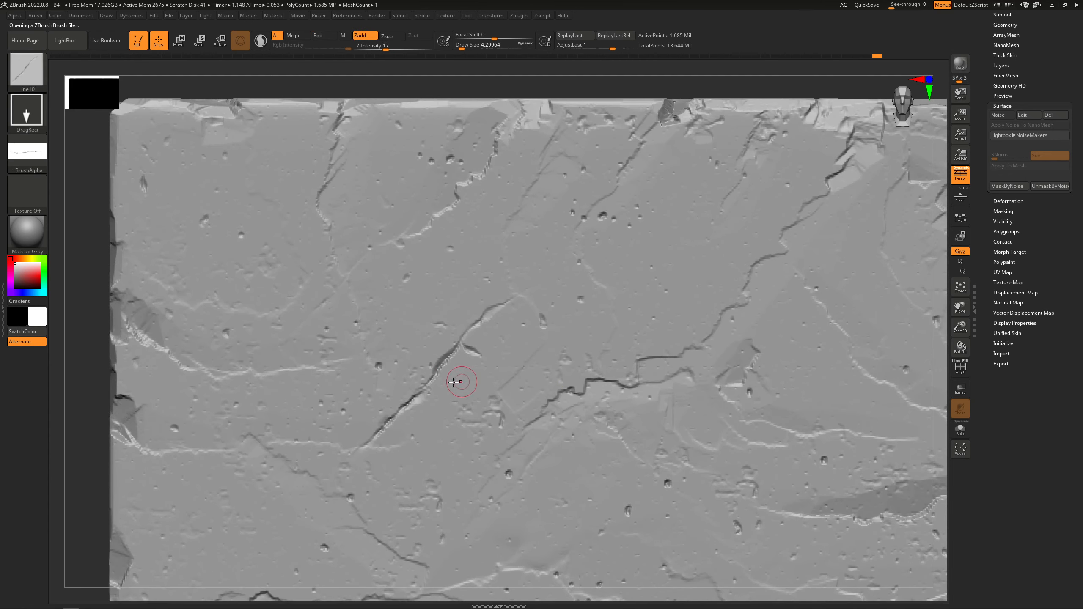
Try a small branch crack beside the new diagonal crack and examine the brick from an angle and from the front
{"action": "key", "text": "ctrl+z"}
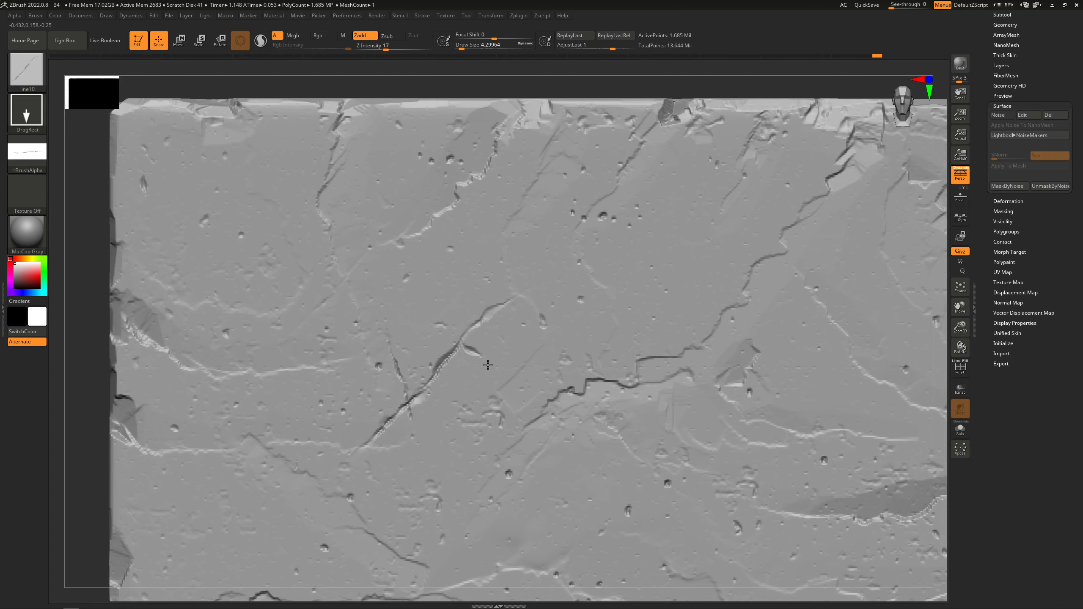
{"action": "left_click_drag", "start_coordinate": [399, 379], "coordinate": [480, 415]}
{"action": "mouse_move", "coordinate": [484, 418]}
{"action": "right_mouse_down", "text": "ctrl"}
{"action": "mouse_move", "coordinate": [427, 410]}
{"action": "mouse_move", "coordinate": [511, 430]}
{"action": "mouse_move", "coordinate": [484, 435]}
{"action": "right_mouse_up", "text": "ctrl"}
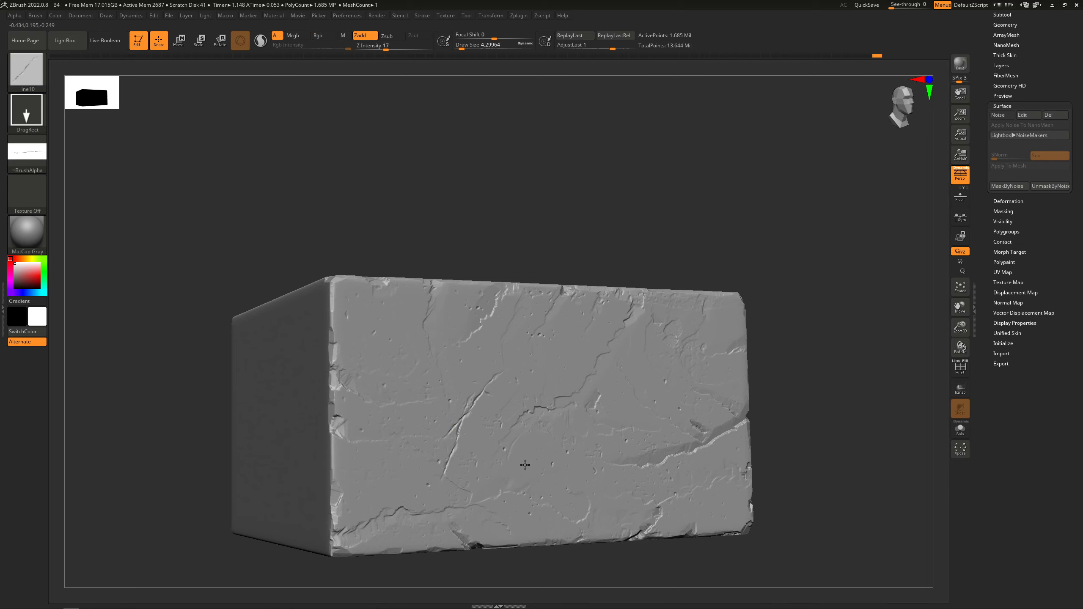
{"action": "right_click_drag", "start_coordinate": [516, 467], "coordinate": [666, 408]}
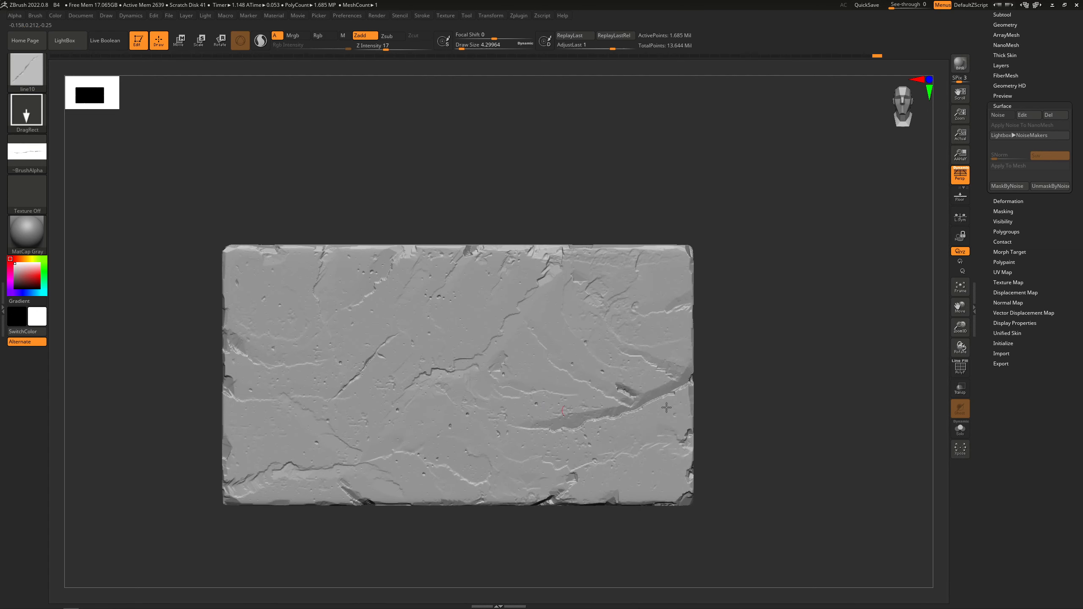
{"action": "right_click_drag", "start_coordinate": [494, 380], "coordinate": [518, 359], "text": "alt"}
{"action": "right_click_drag", "start_coordinate": [519, 360], "coordinate": [582, 375], "text": "ctrl"}
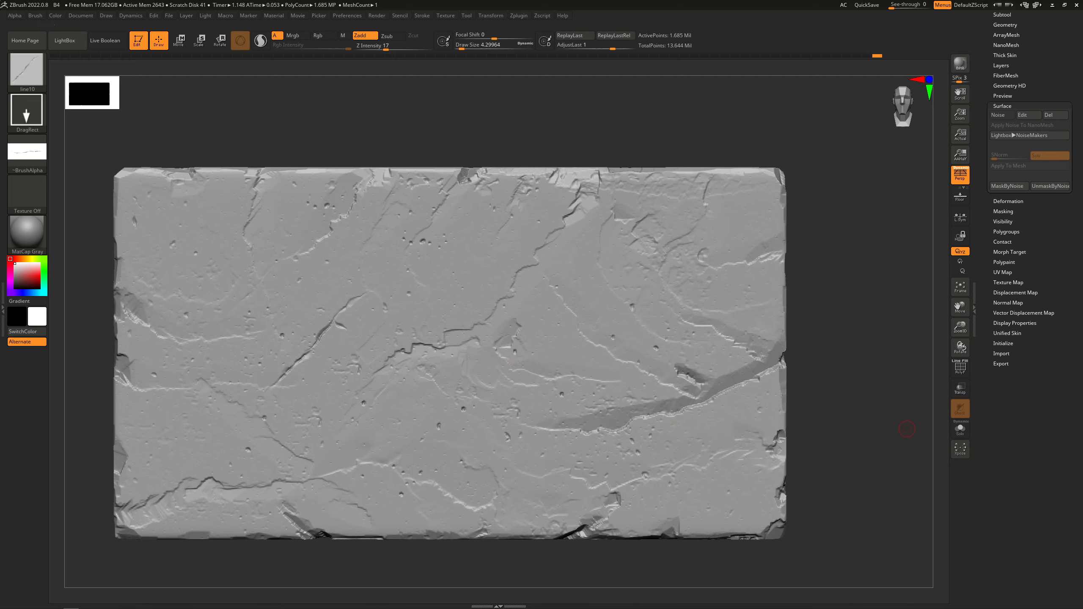